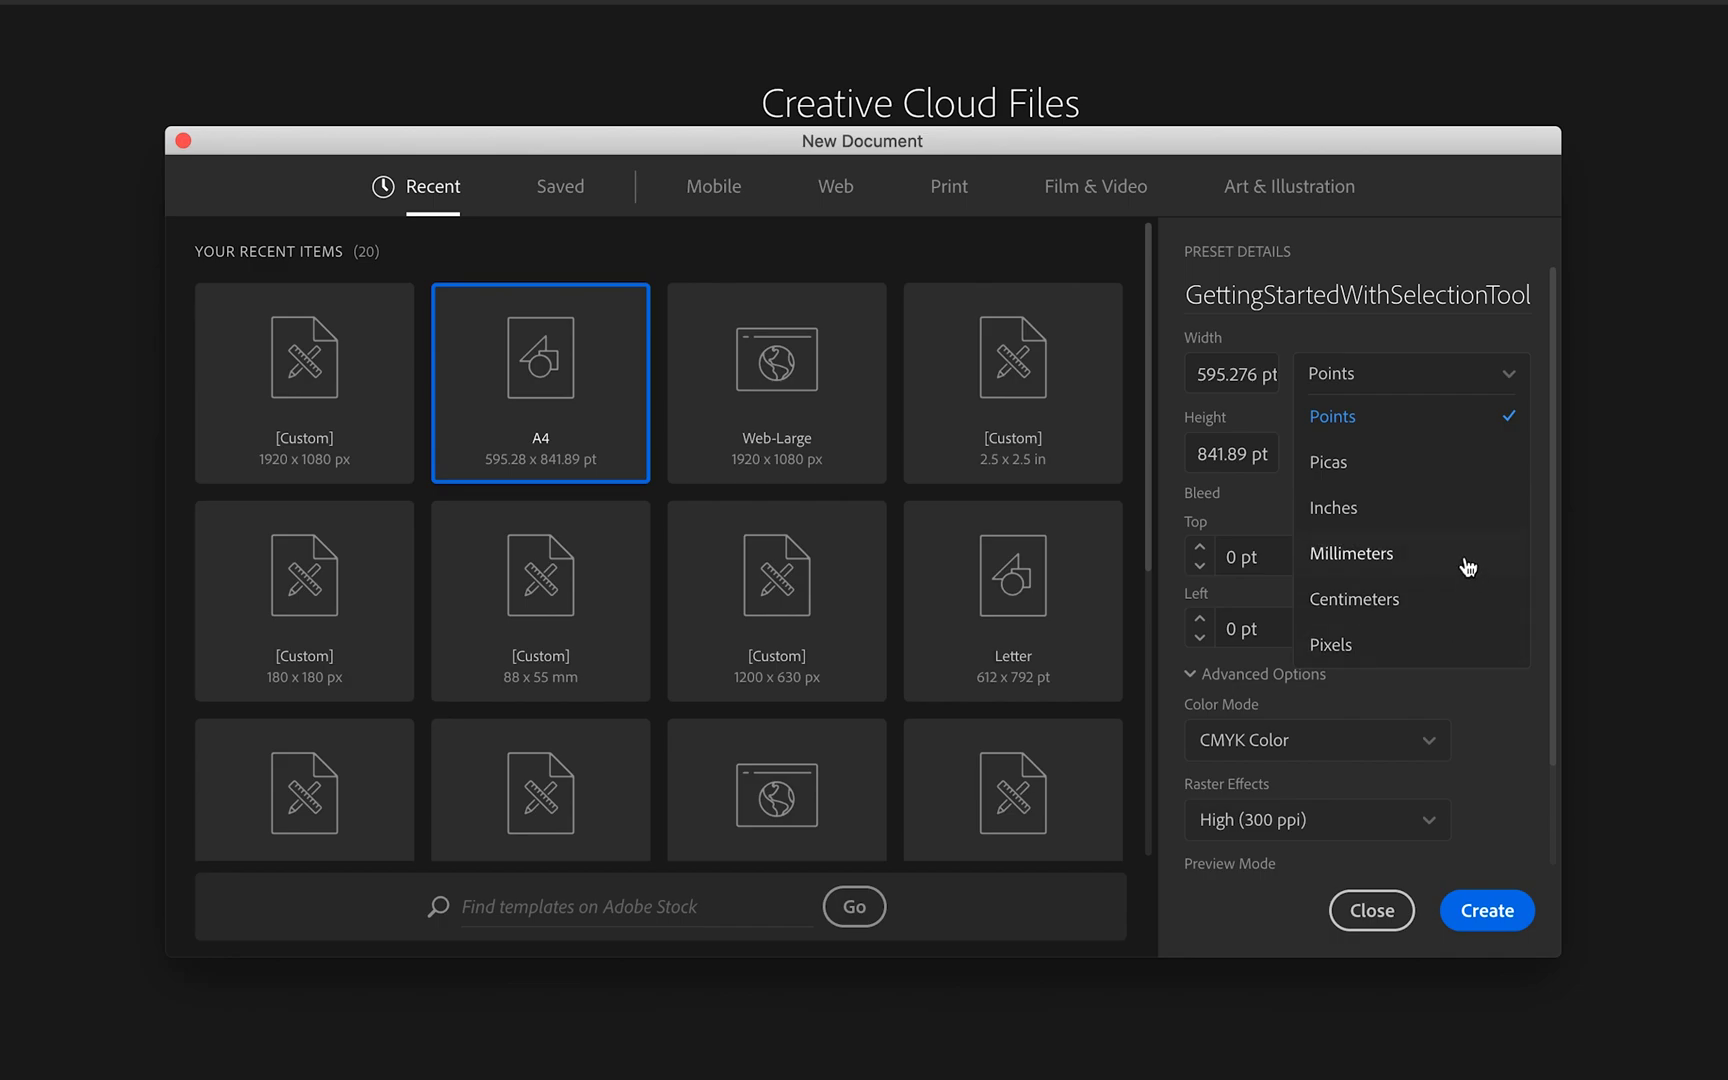
Set the new A4 document's units to inches and its orientation to landscape.
left_click(1444, 508)
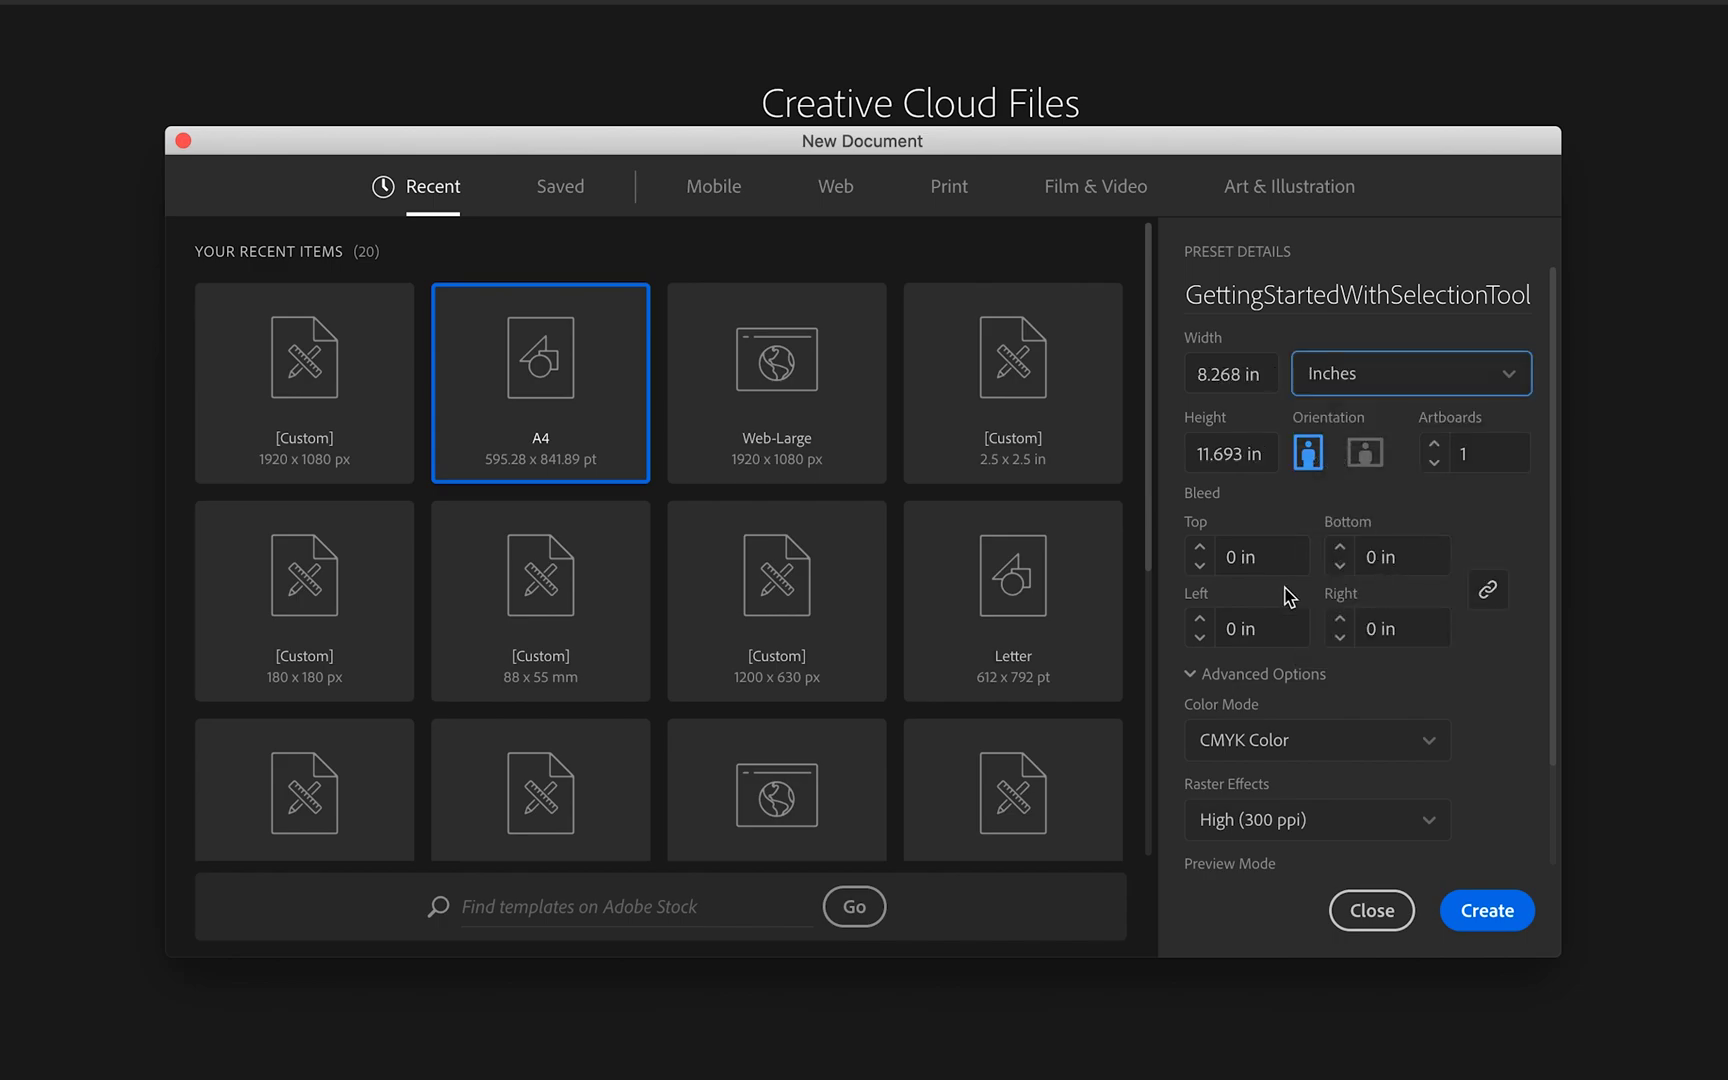
left_click(1365, 452)
left_click(1308, 452)
left_click(1365, 452)
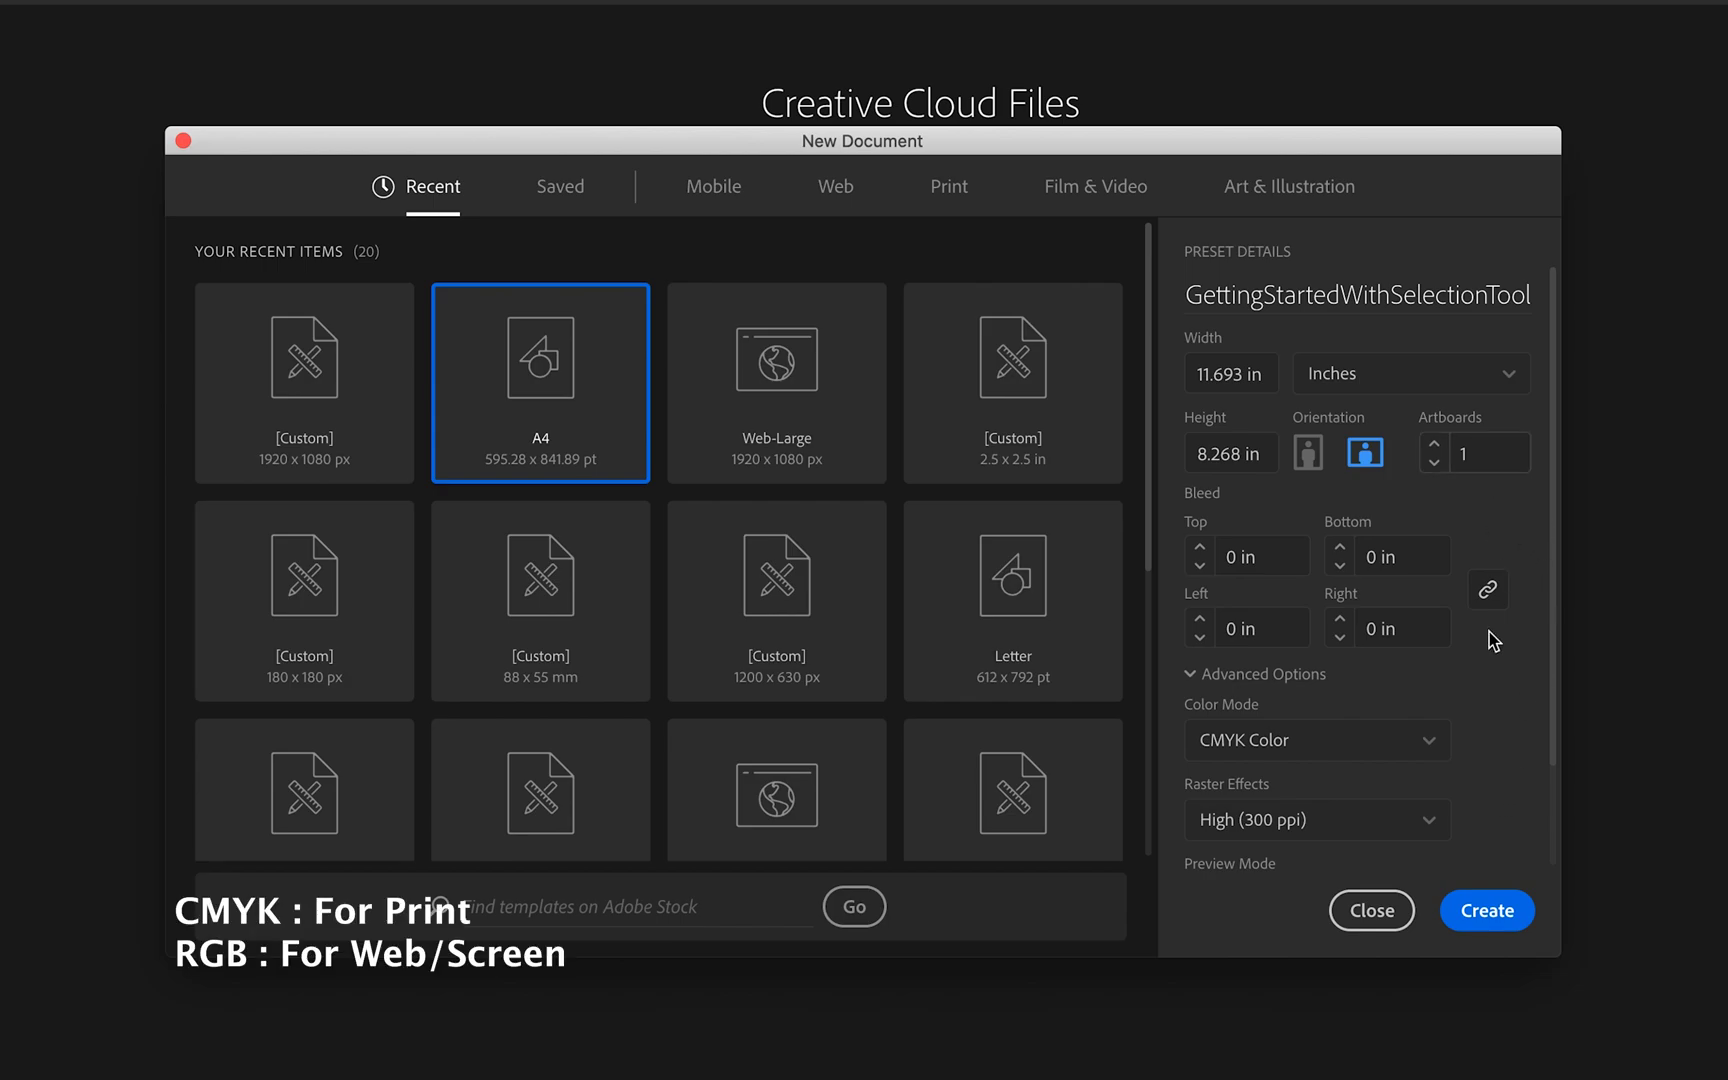
Set the color mode to RGB Color and create the GettingStartedWithSelectionTool document.
left_click(1436, 745)
left_click(1326, 682)
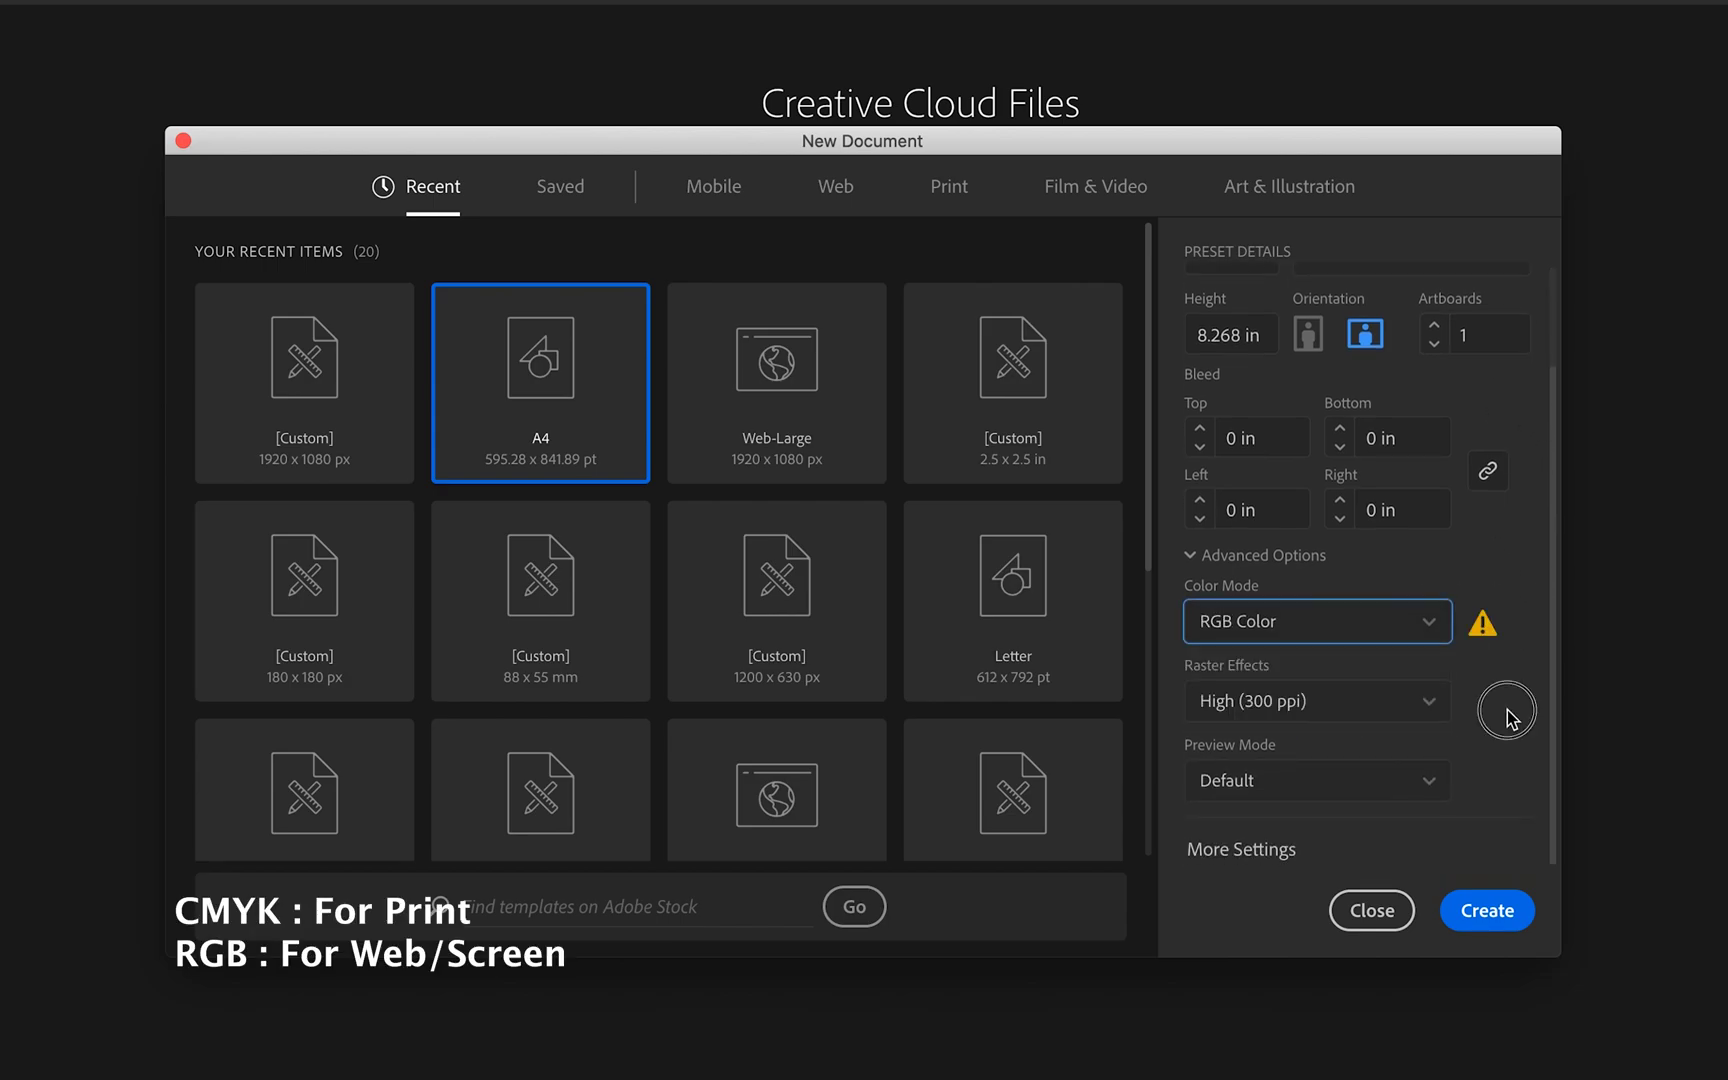
left_click(1487, 910)
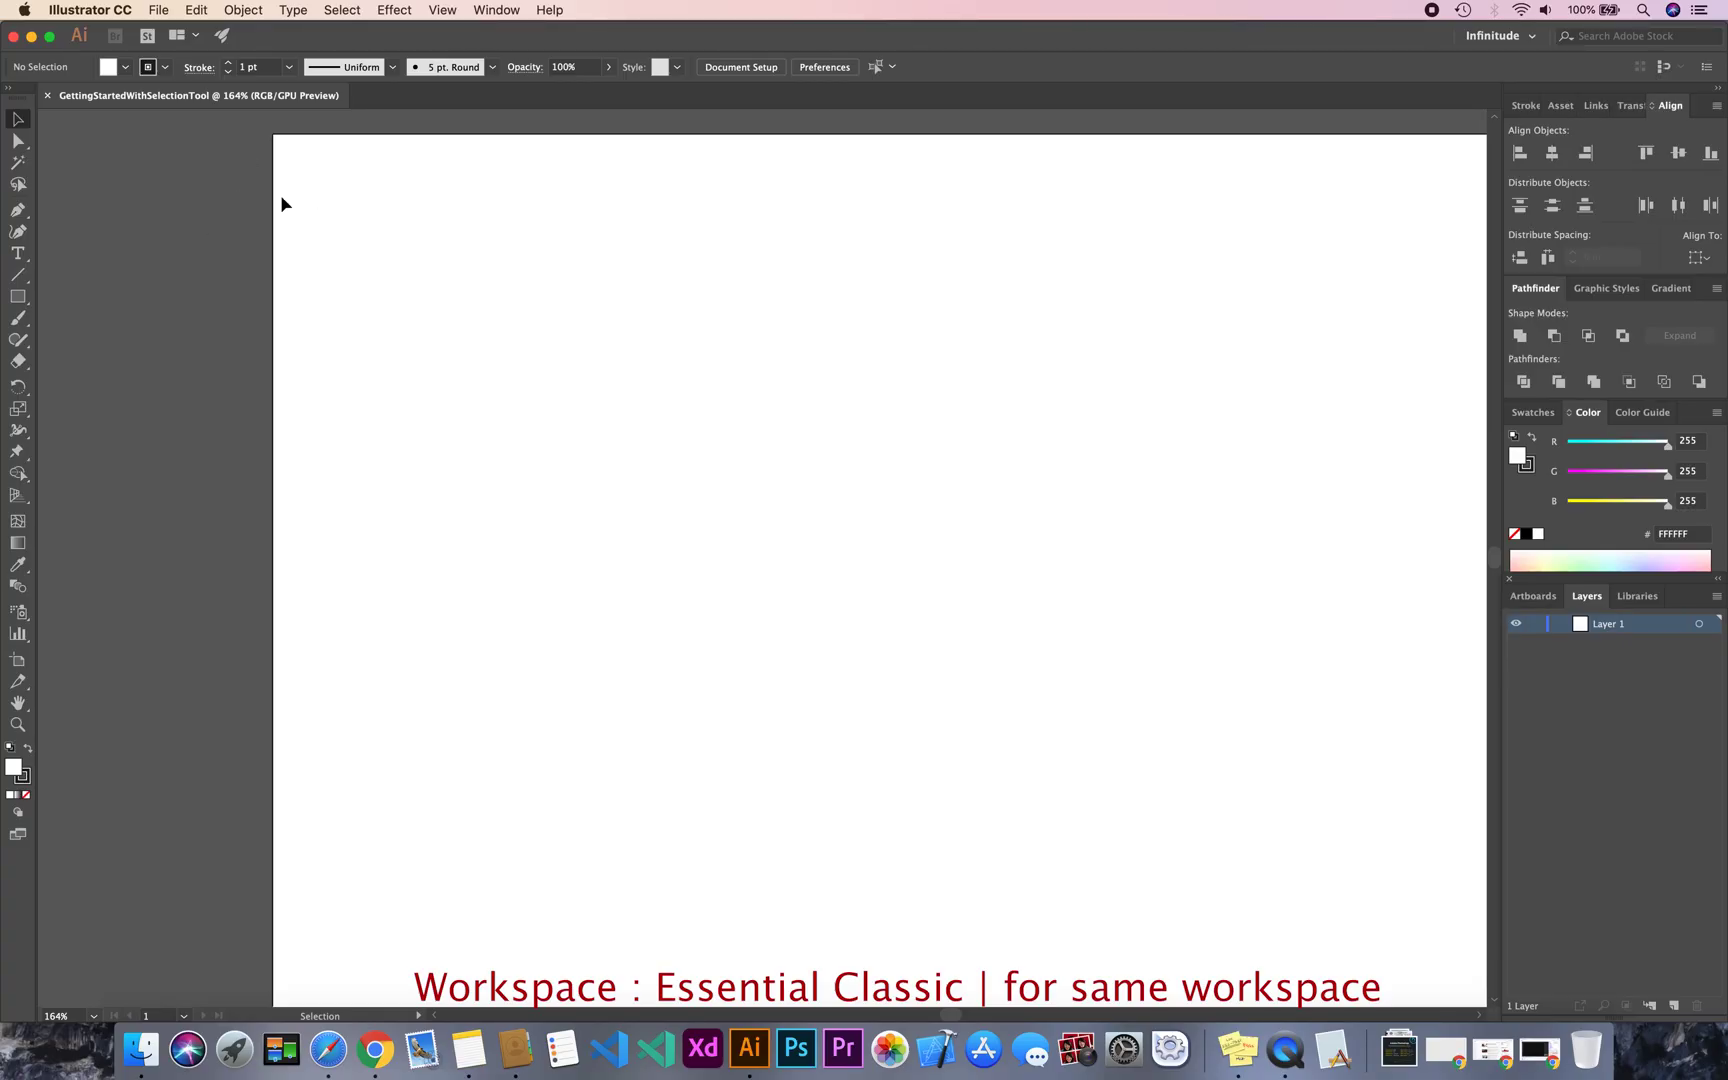
Switch the workspace to Essentials Classic.
left_click(496, 10)
mouse_move(540, 96)
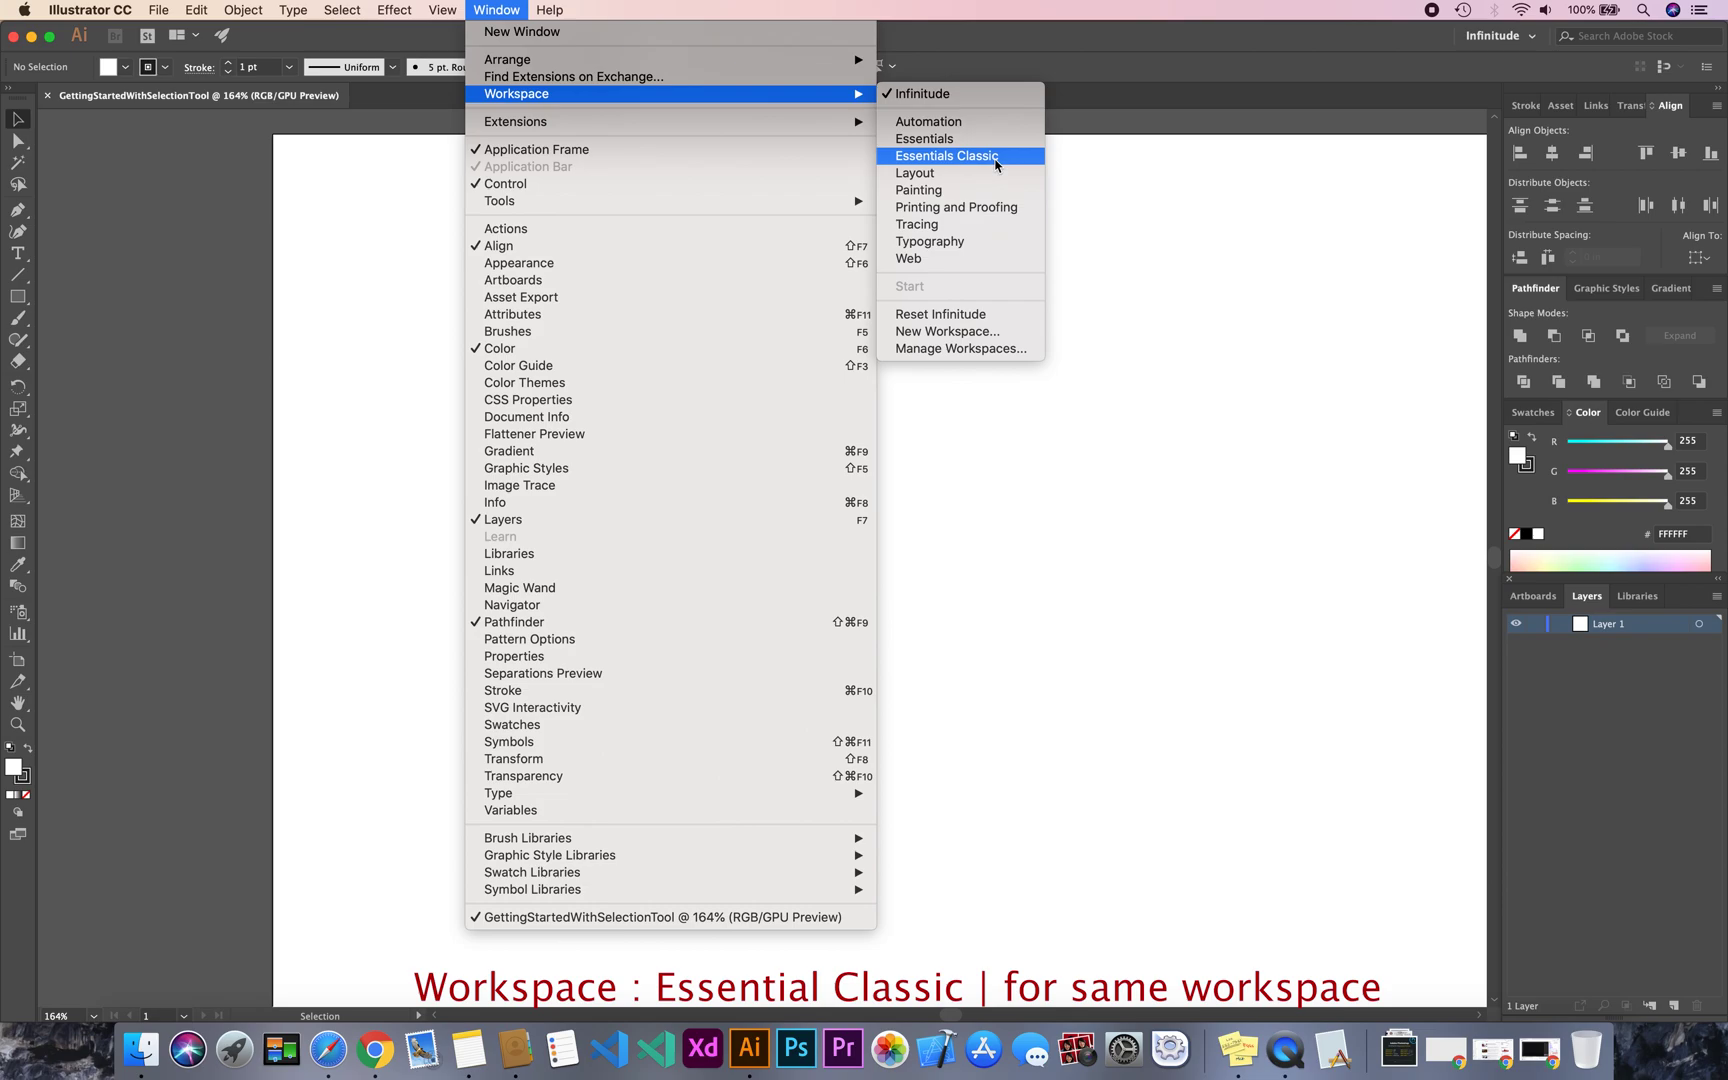
left_click(1289, 211)
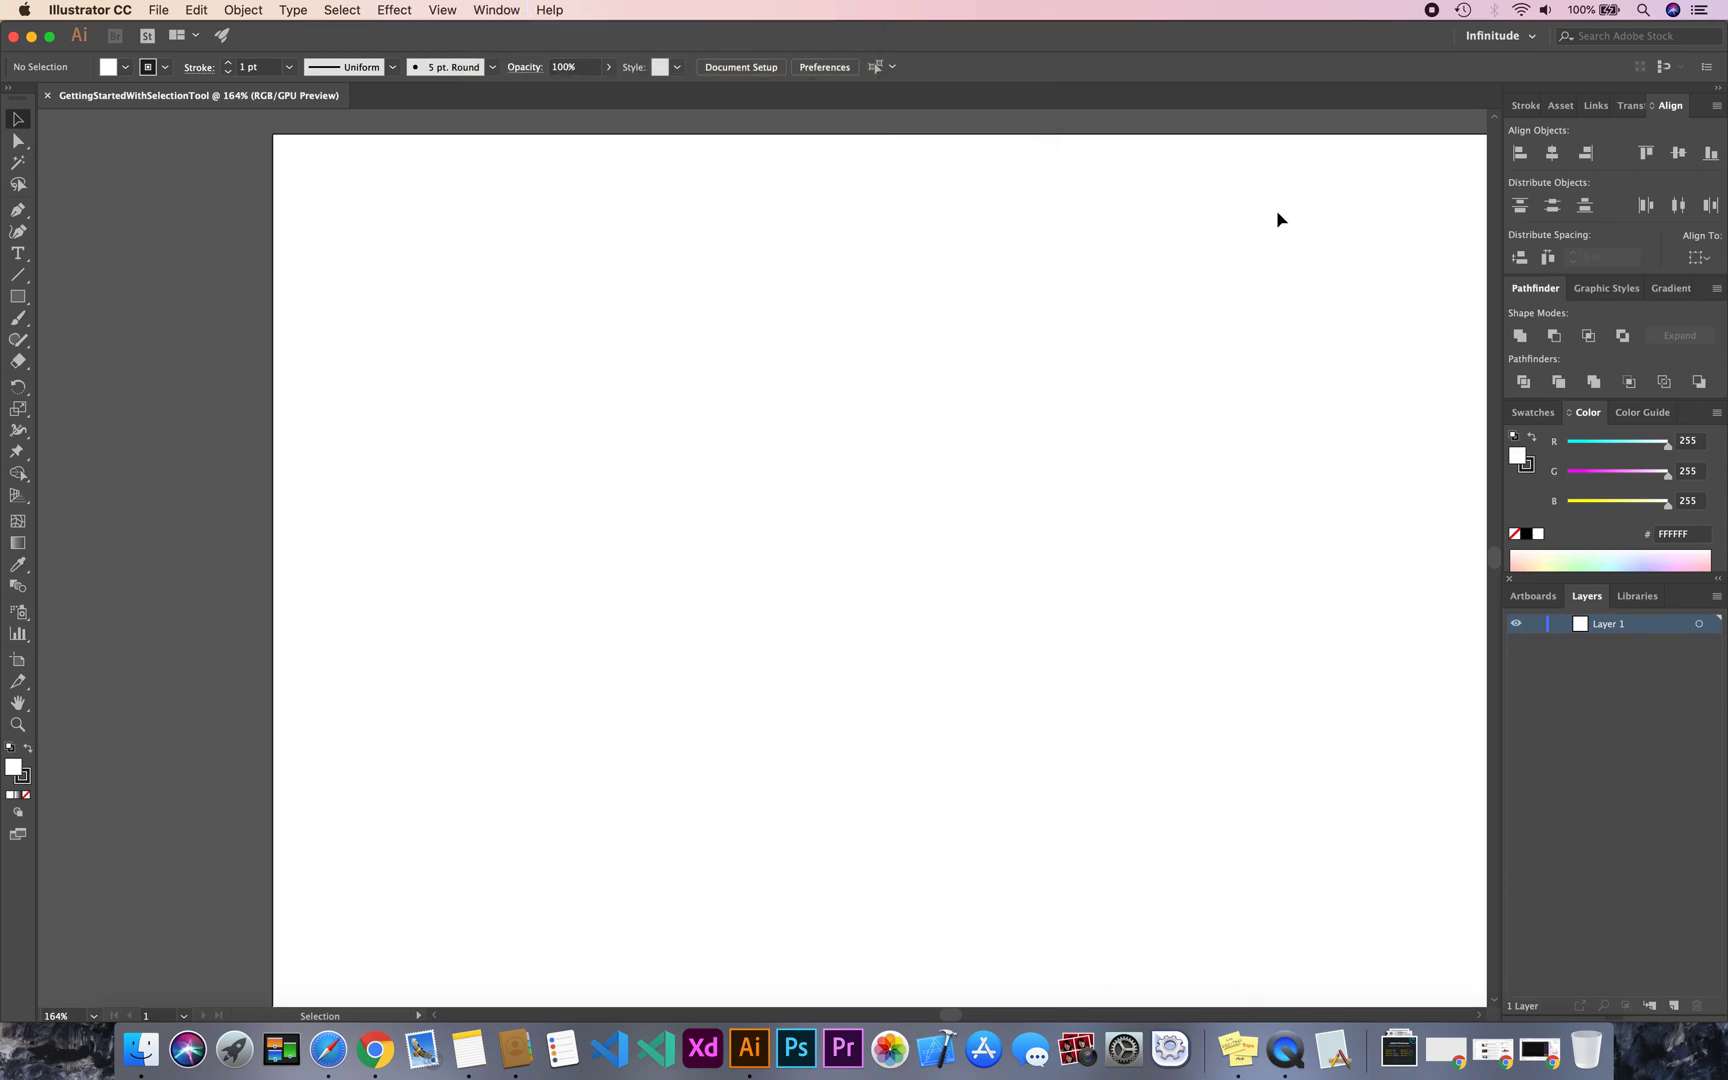
left_click(1497, 35)
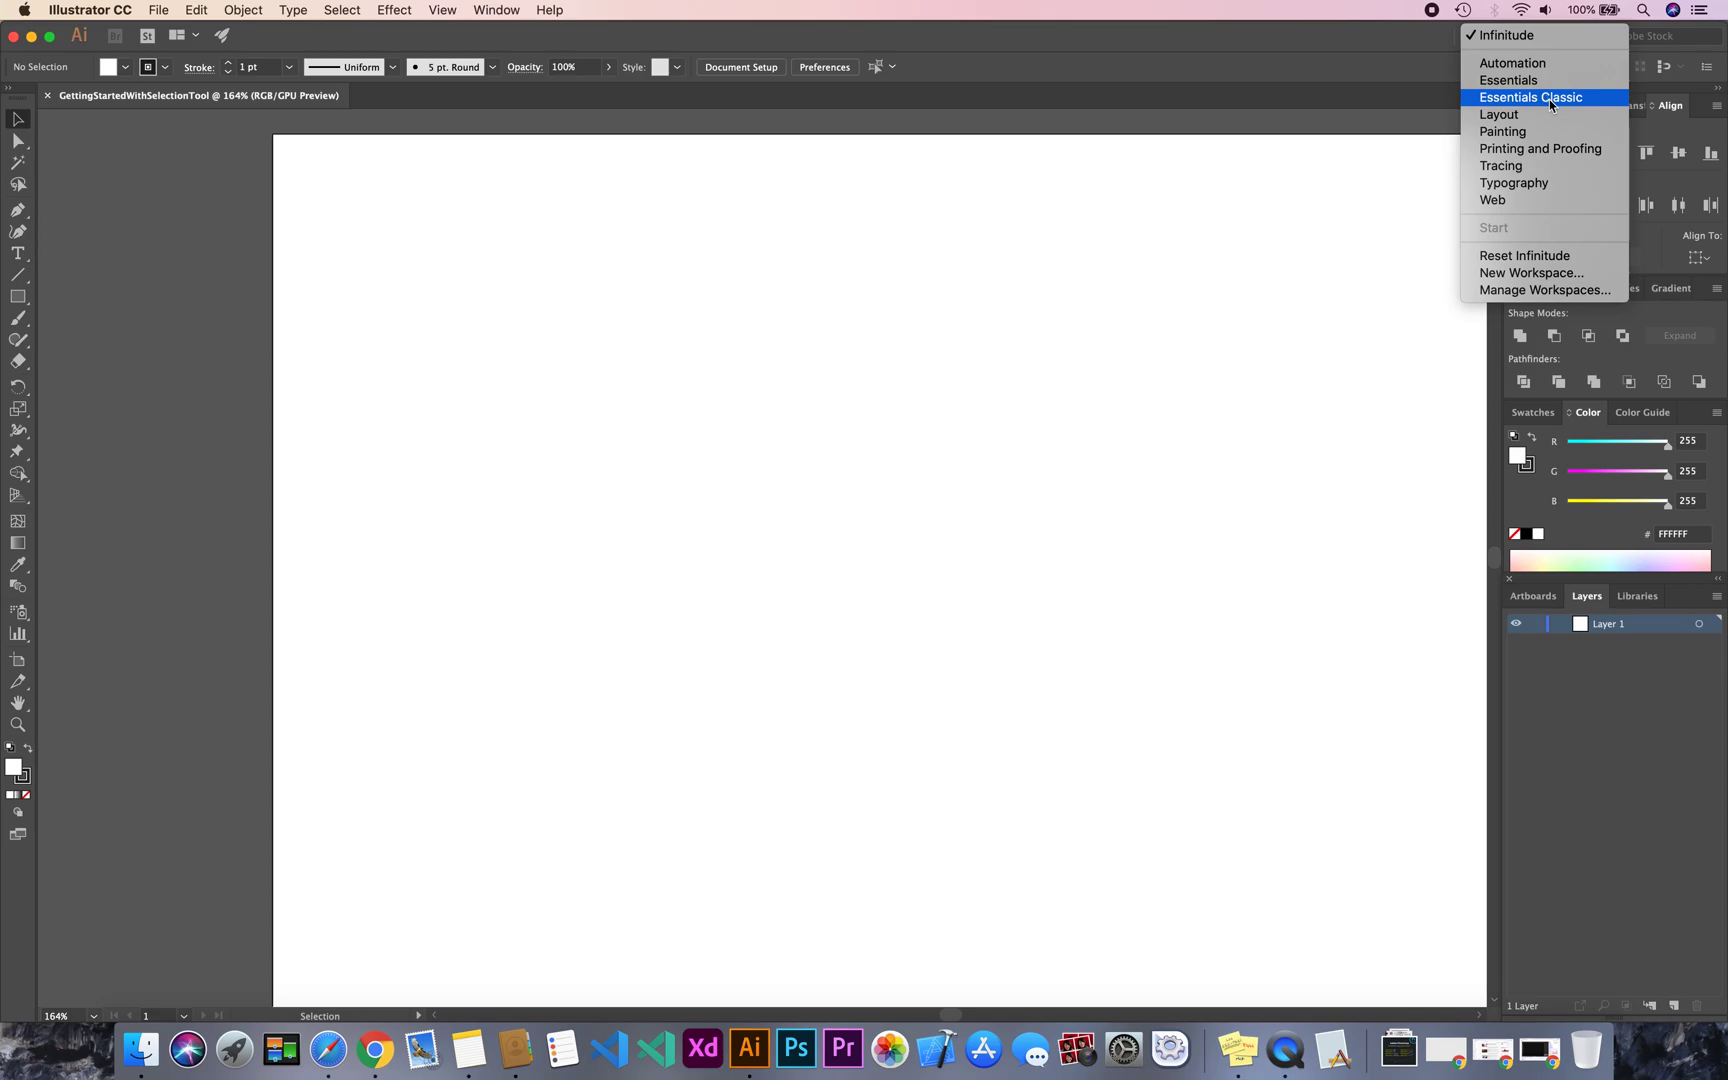
left_click(1255, 277)
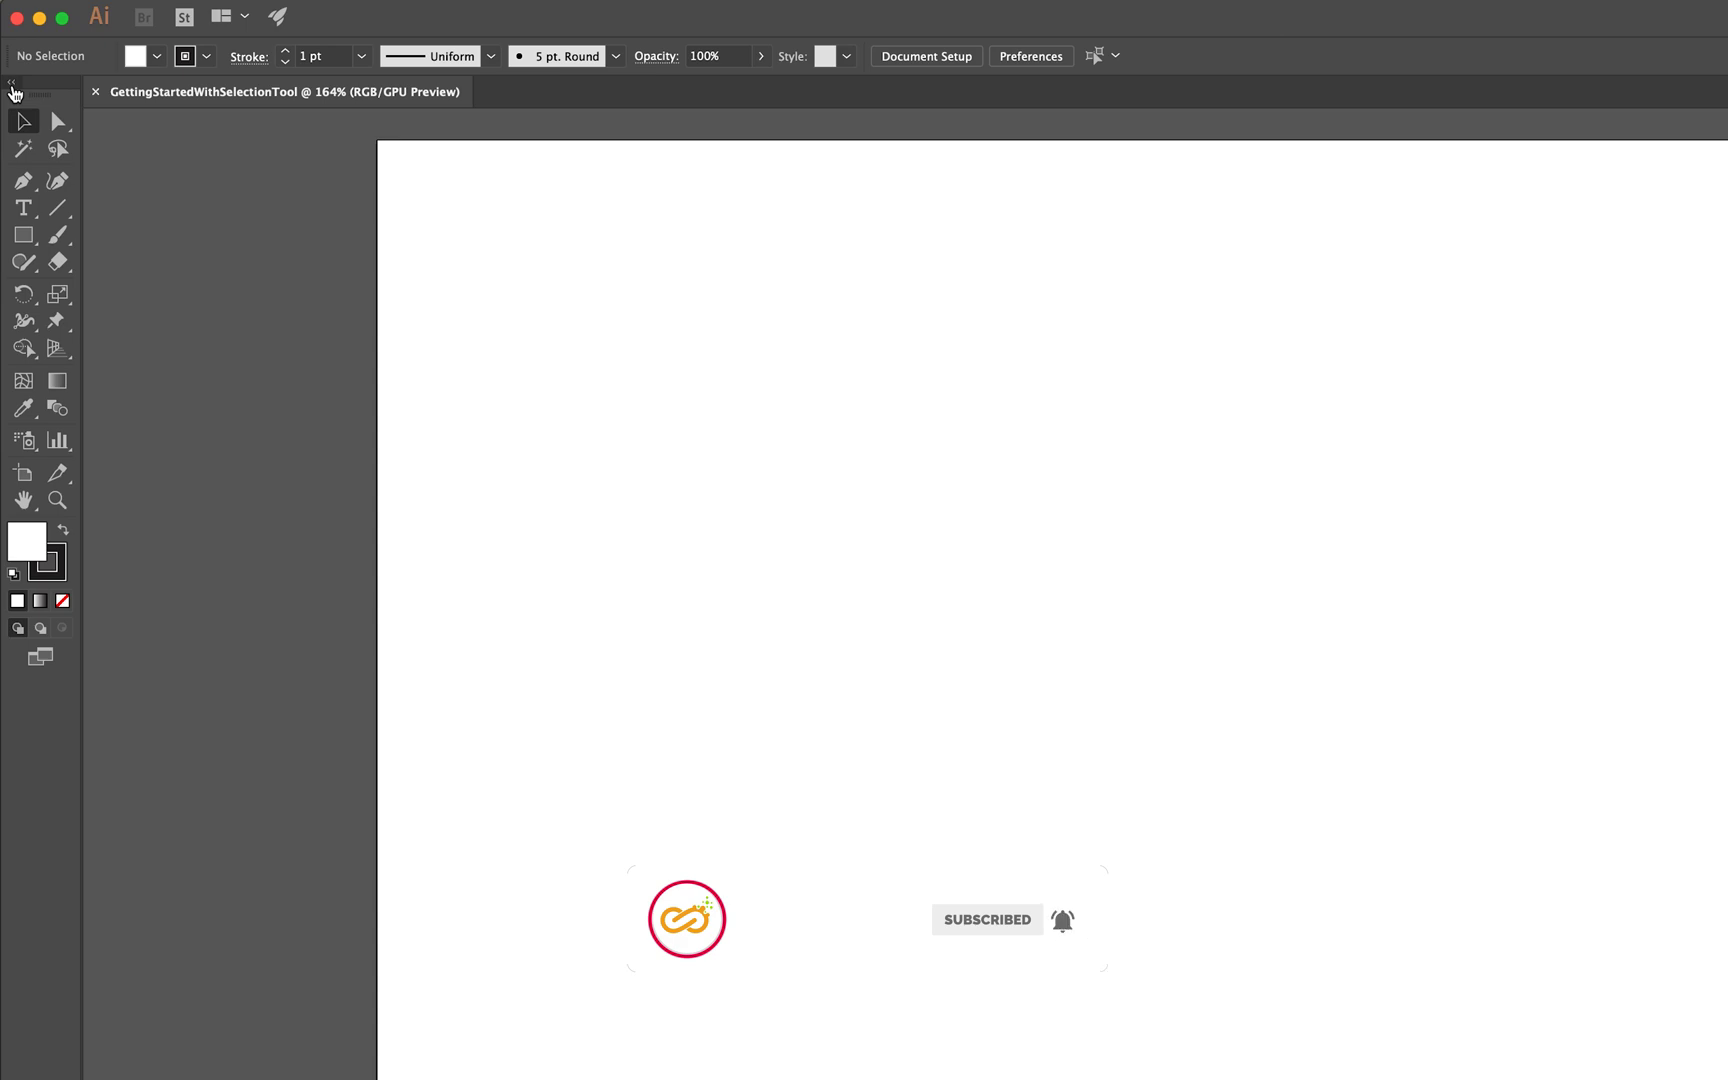
Reduce the toolbar to a single column, and expand the color and swatch panel dock before collapsing it back to icons.
left_click(12, 86)
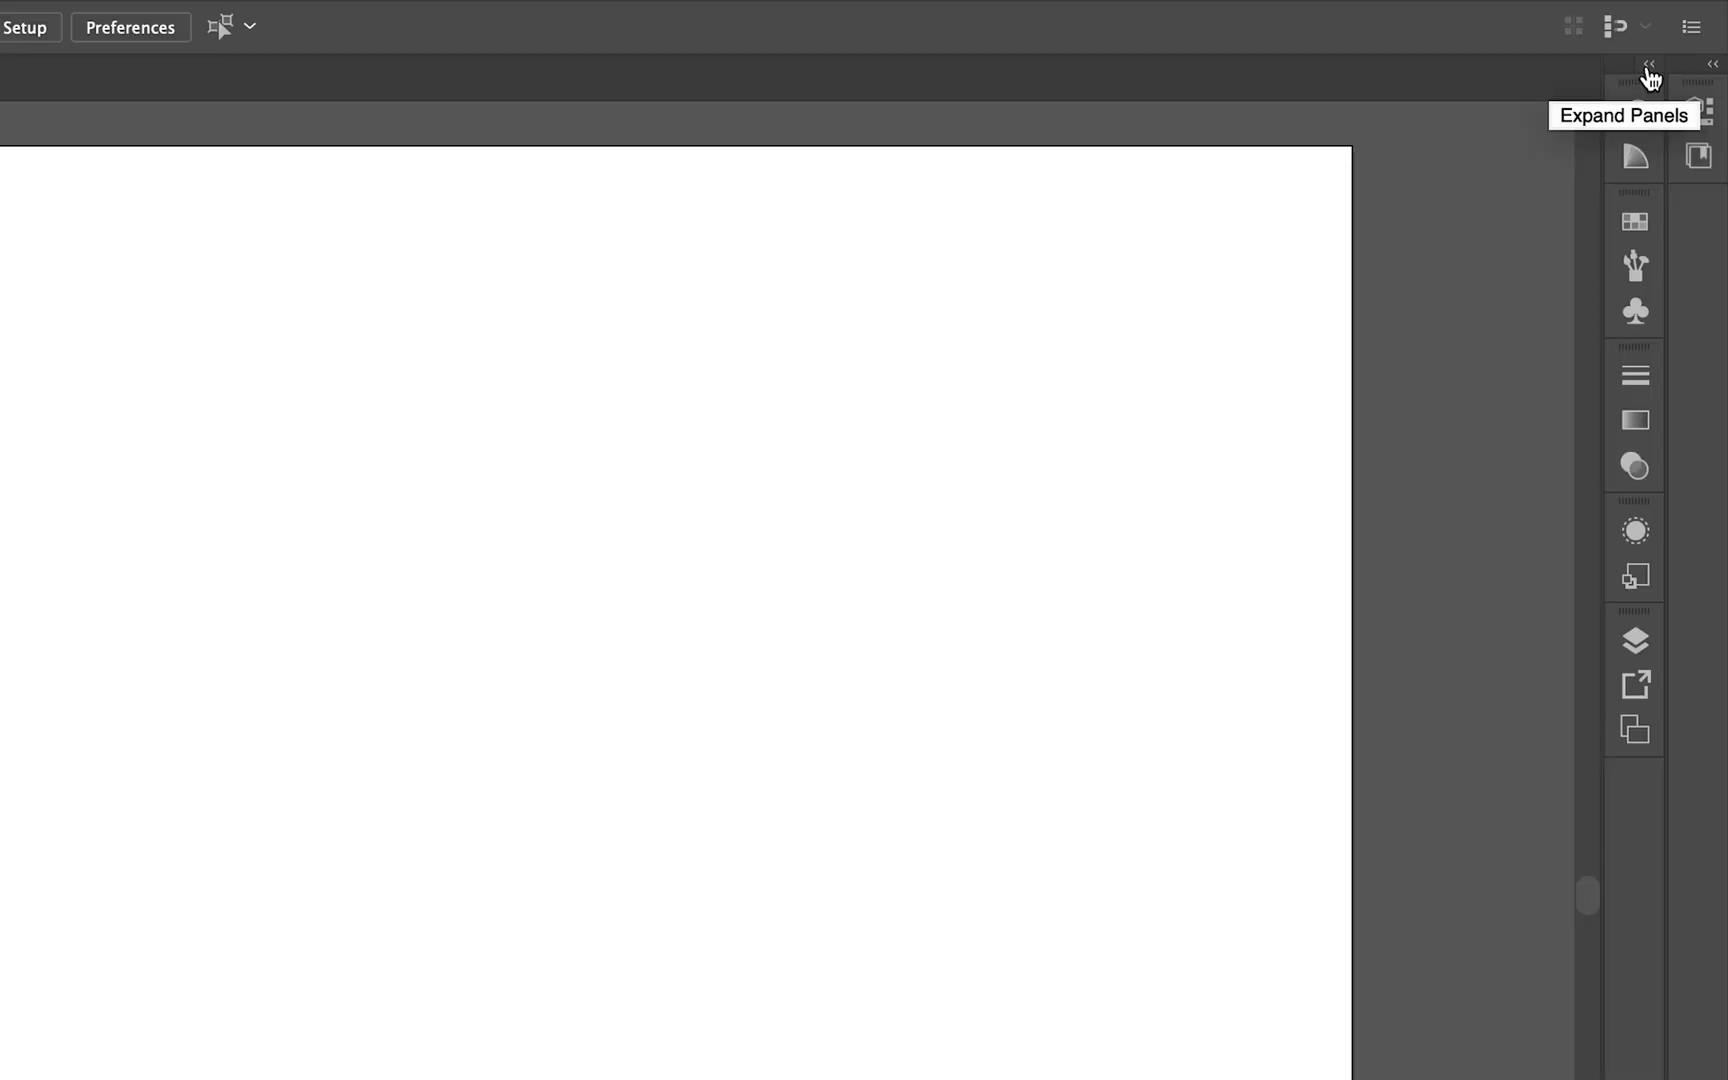
left_click(1650, 70)
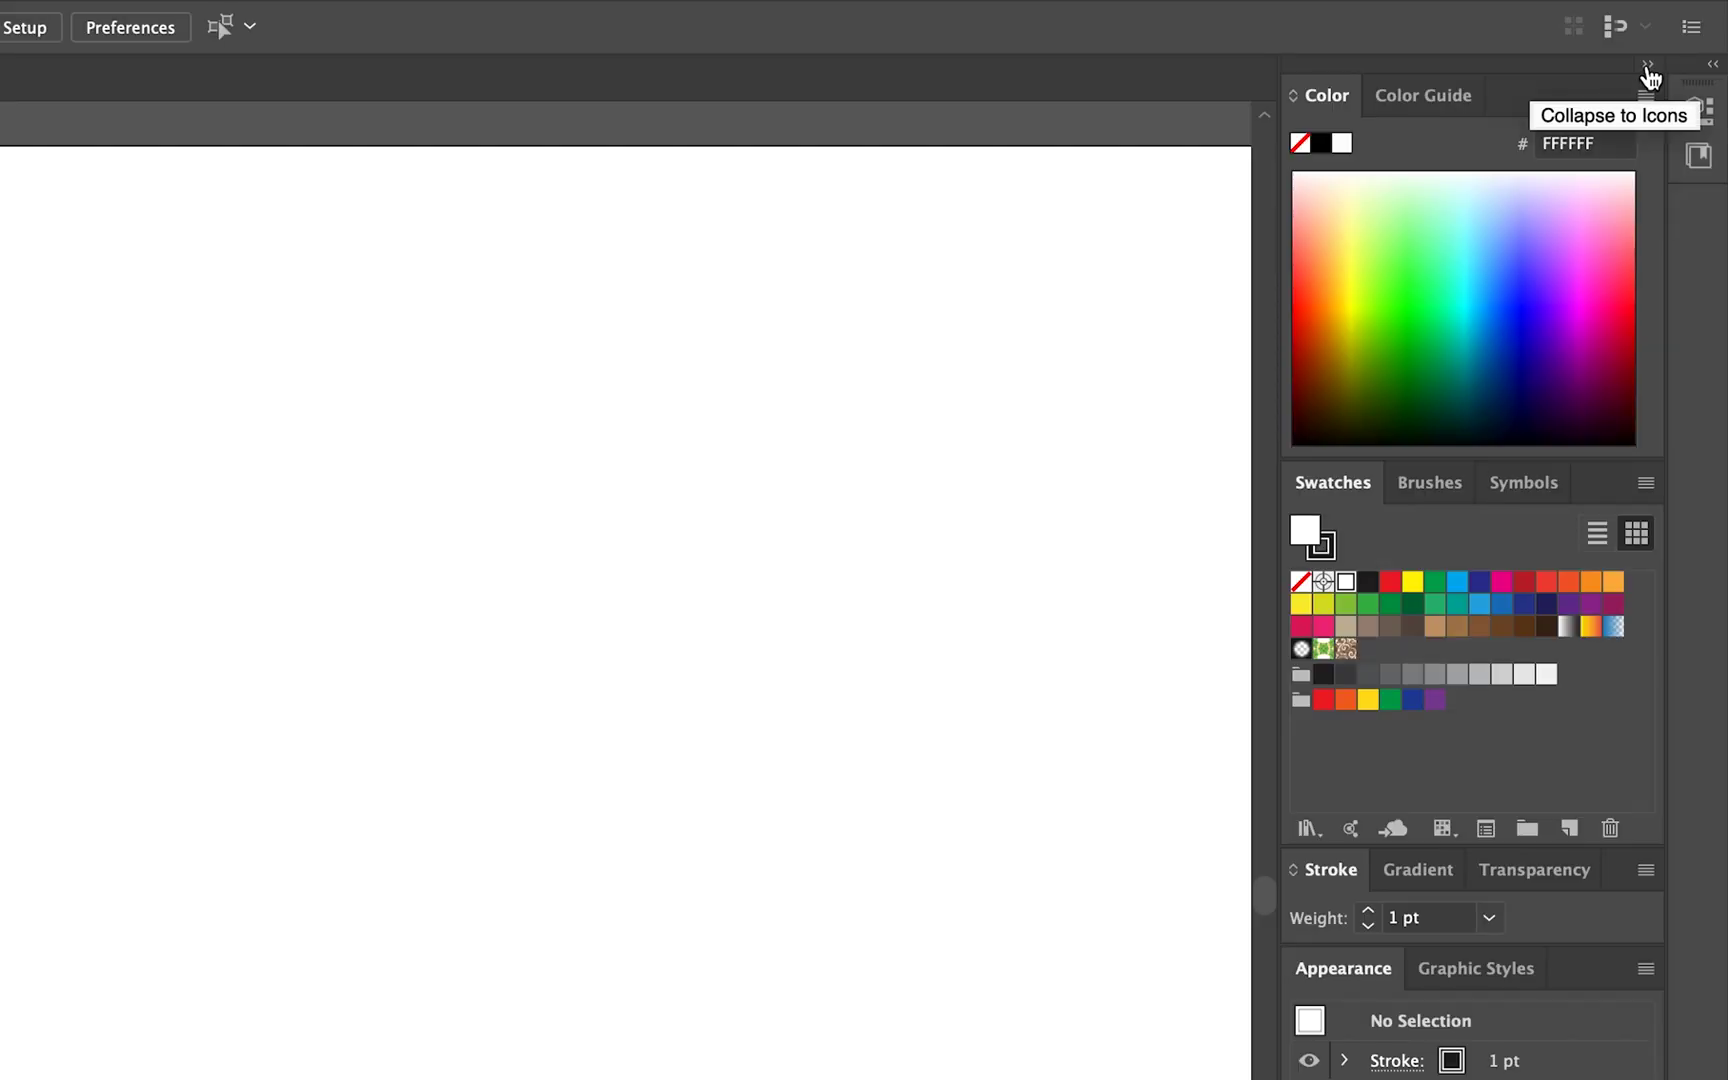
left_click(1648, 68)
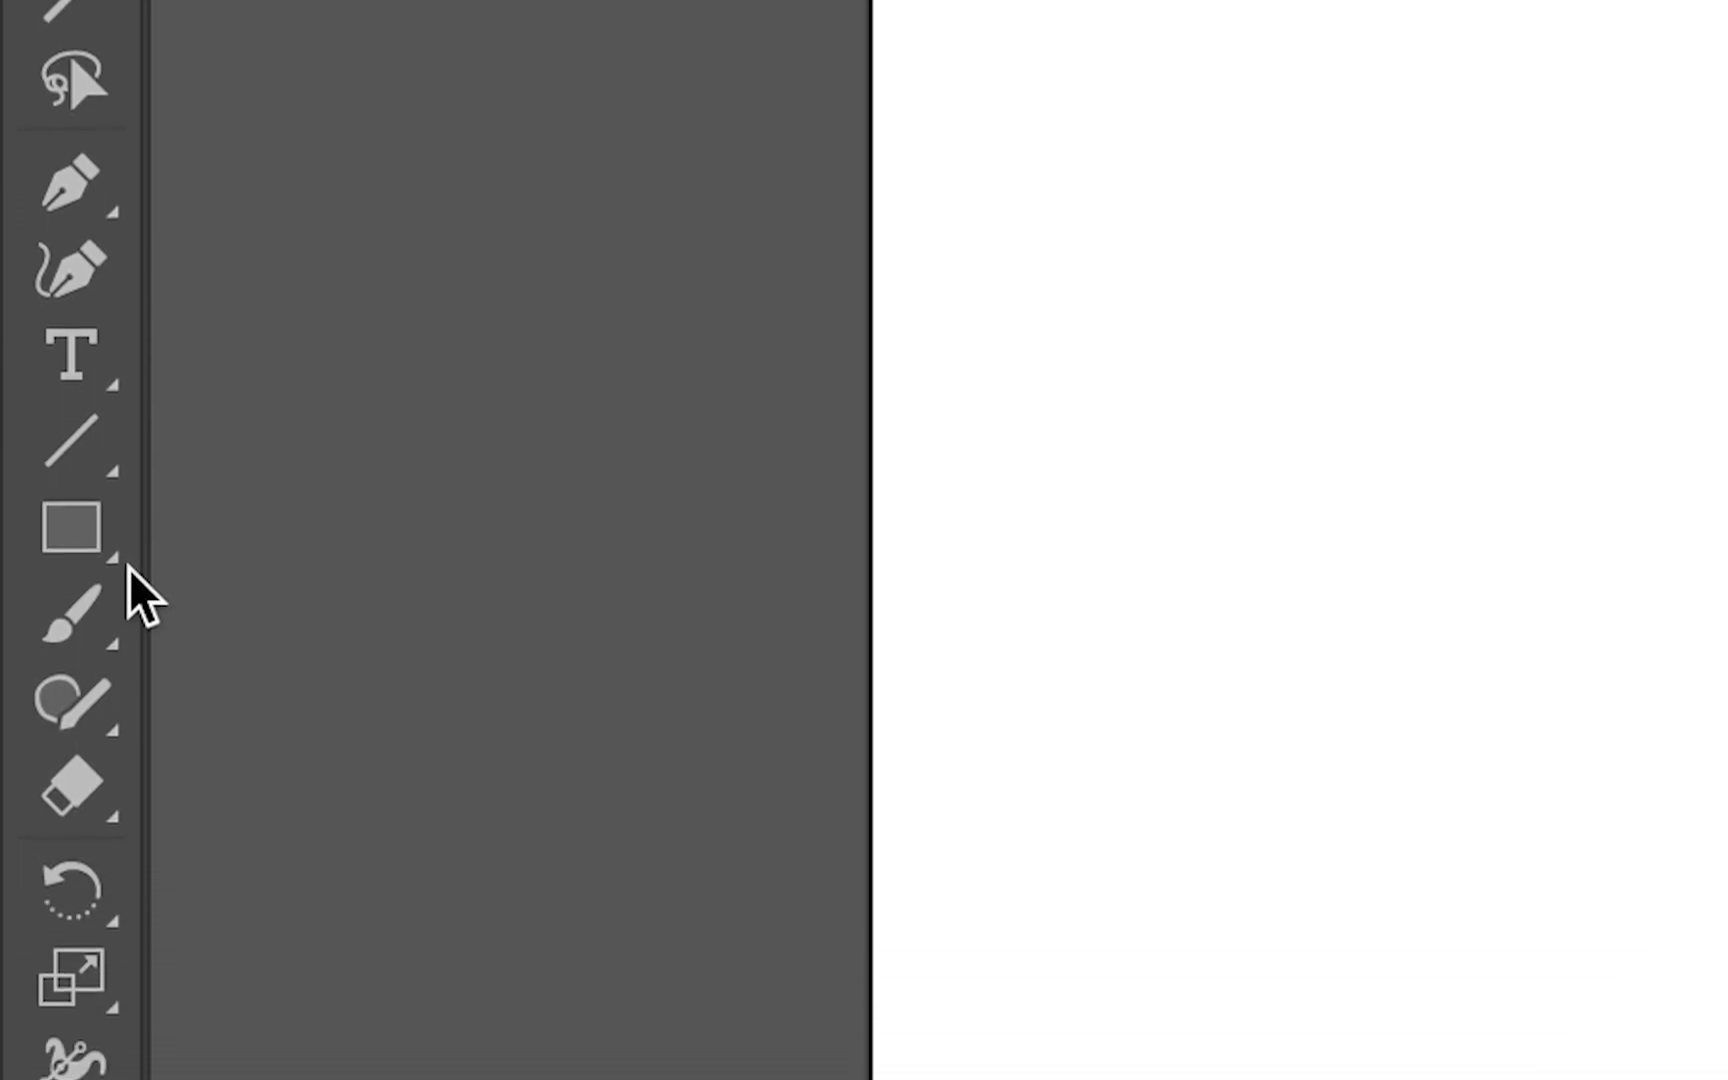
Draw a small freehand rectangle in the upper-left area of the artboard with the Rectangle tool.
left_click(111, 668)
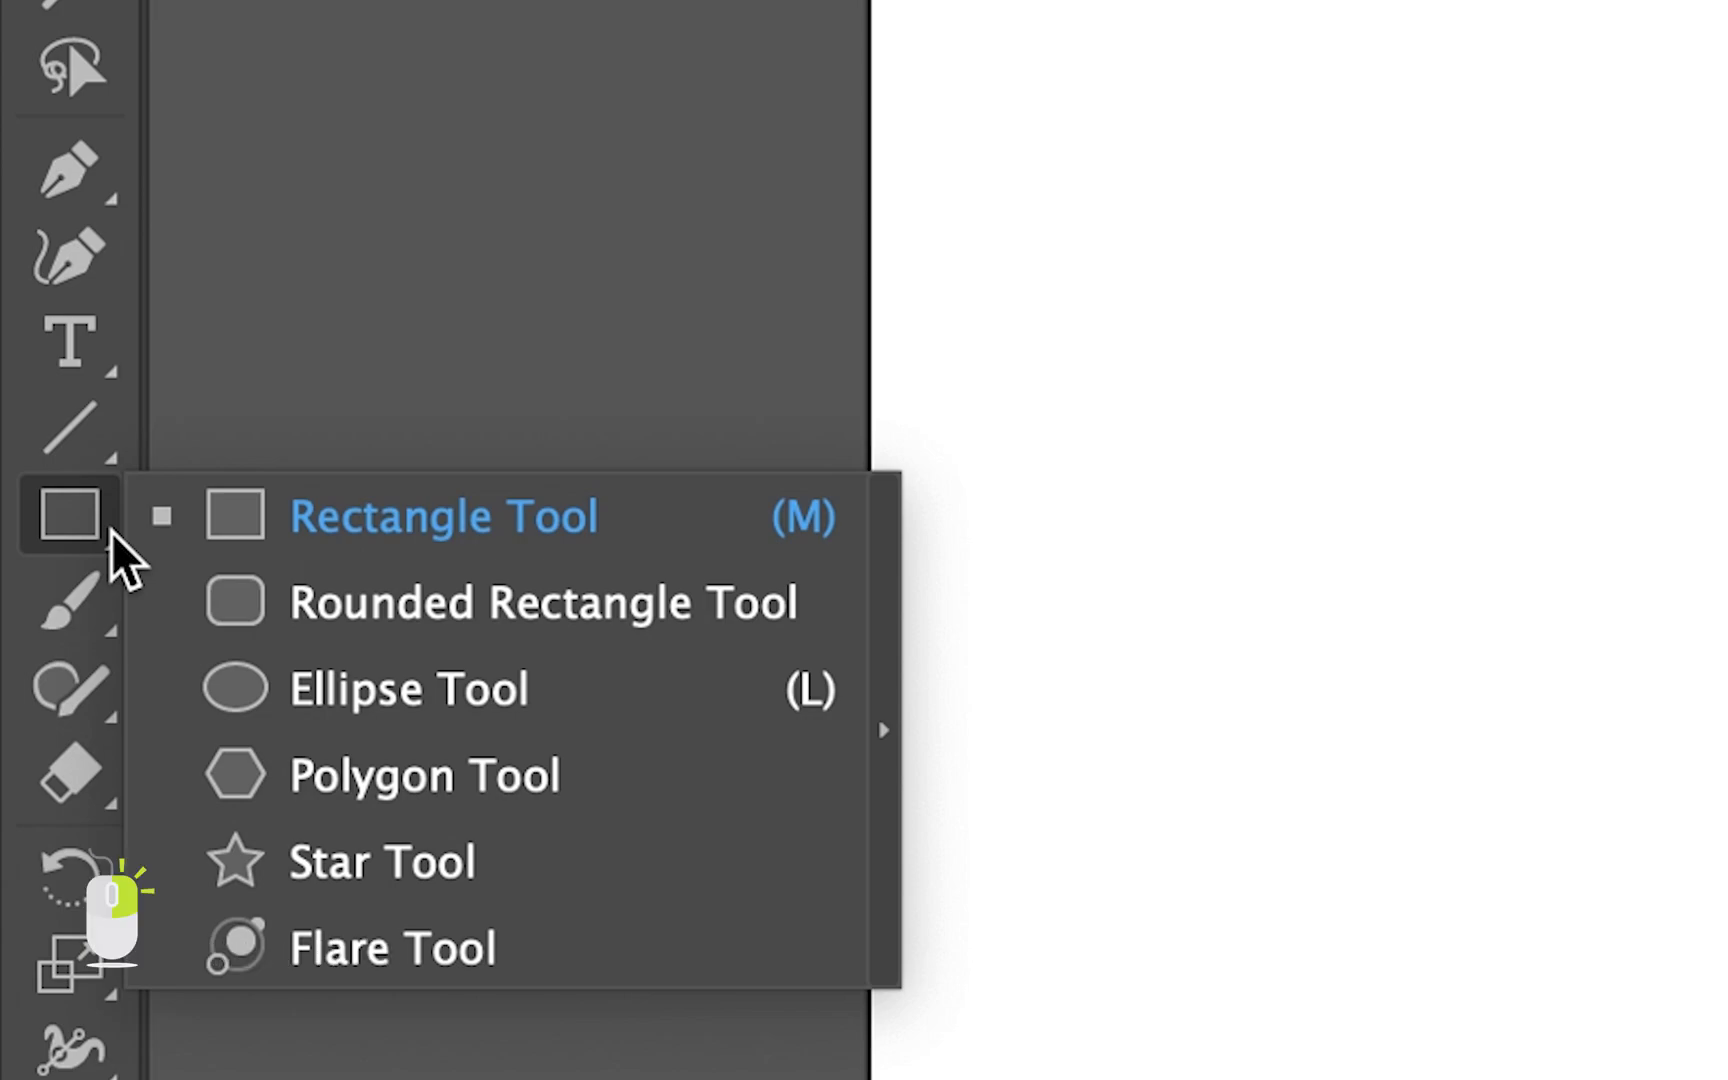
left_click(706, 532)
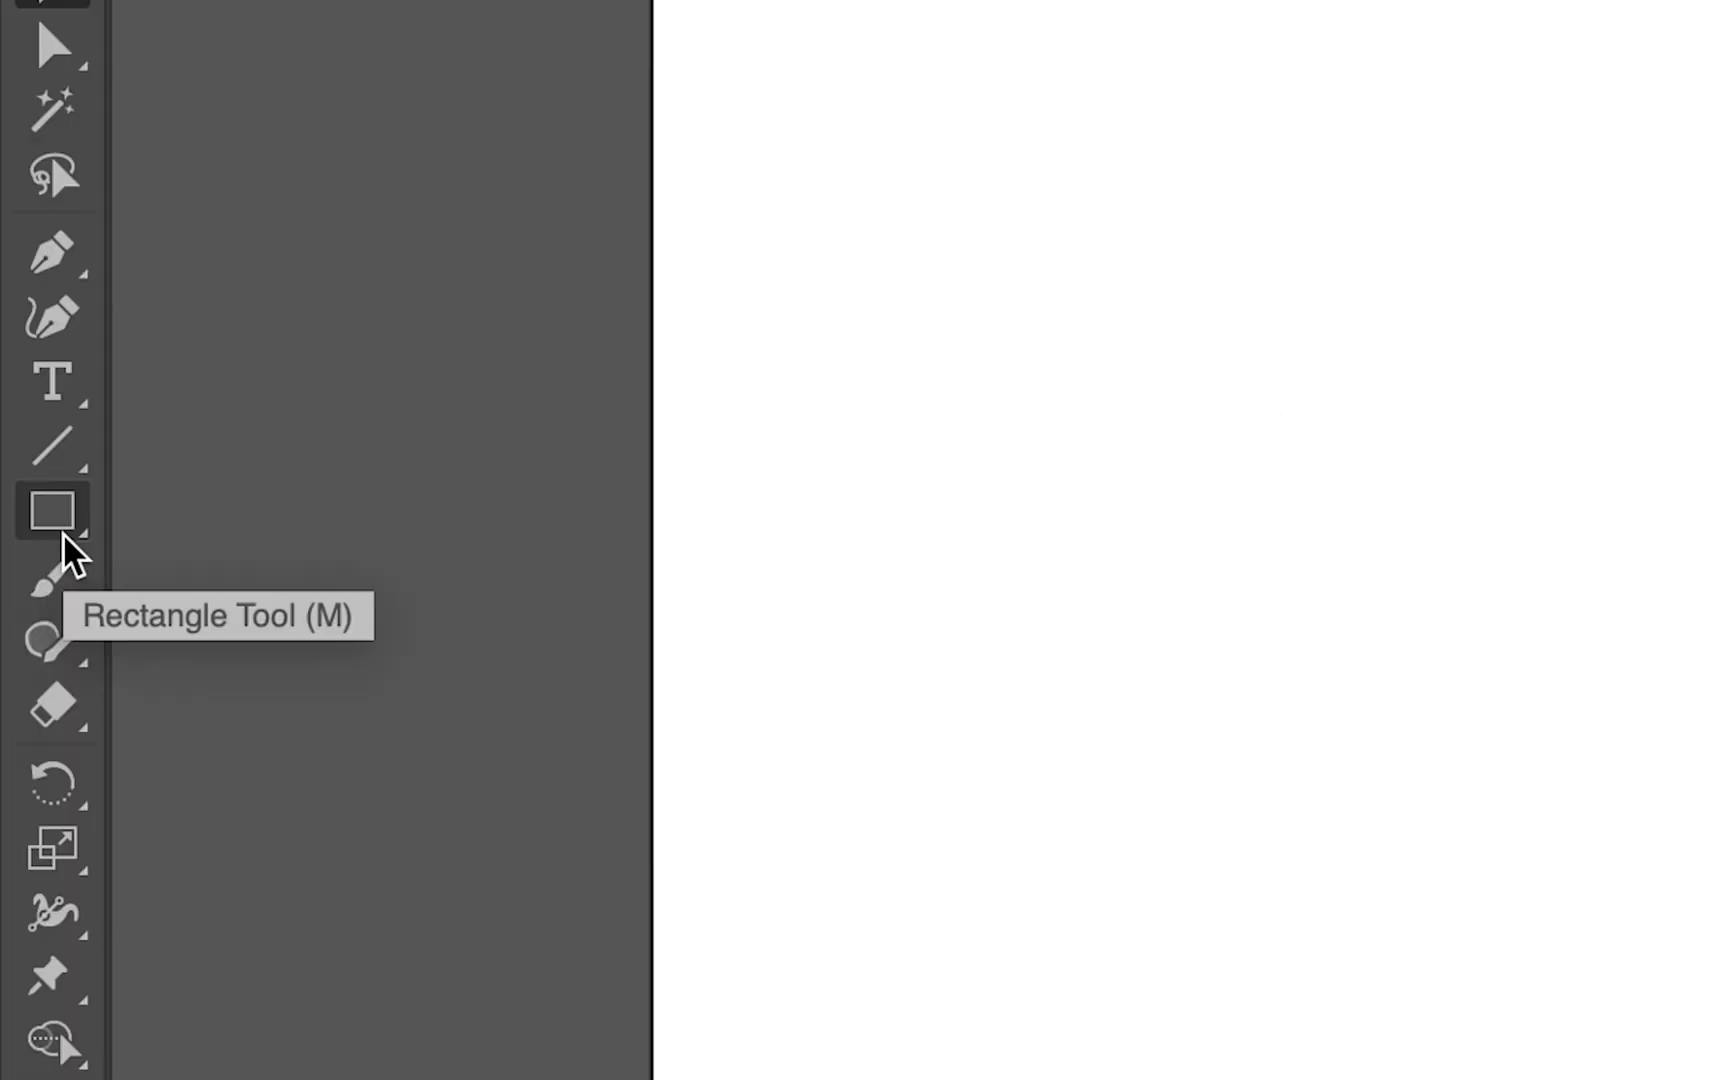
left_click(62, 532)
left_click_drag(324, 312, 446, 397)
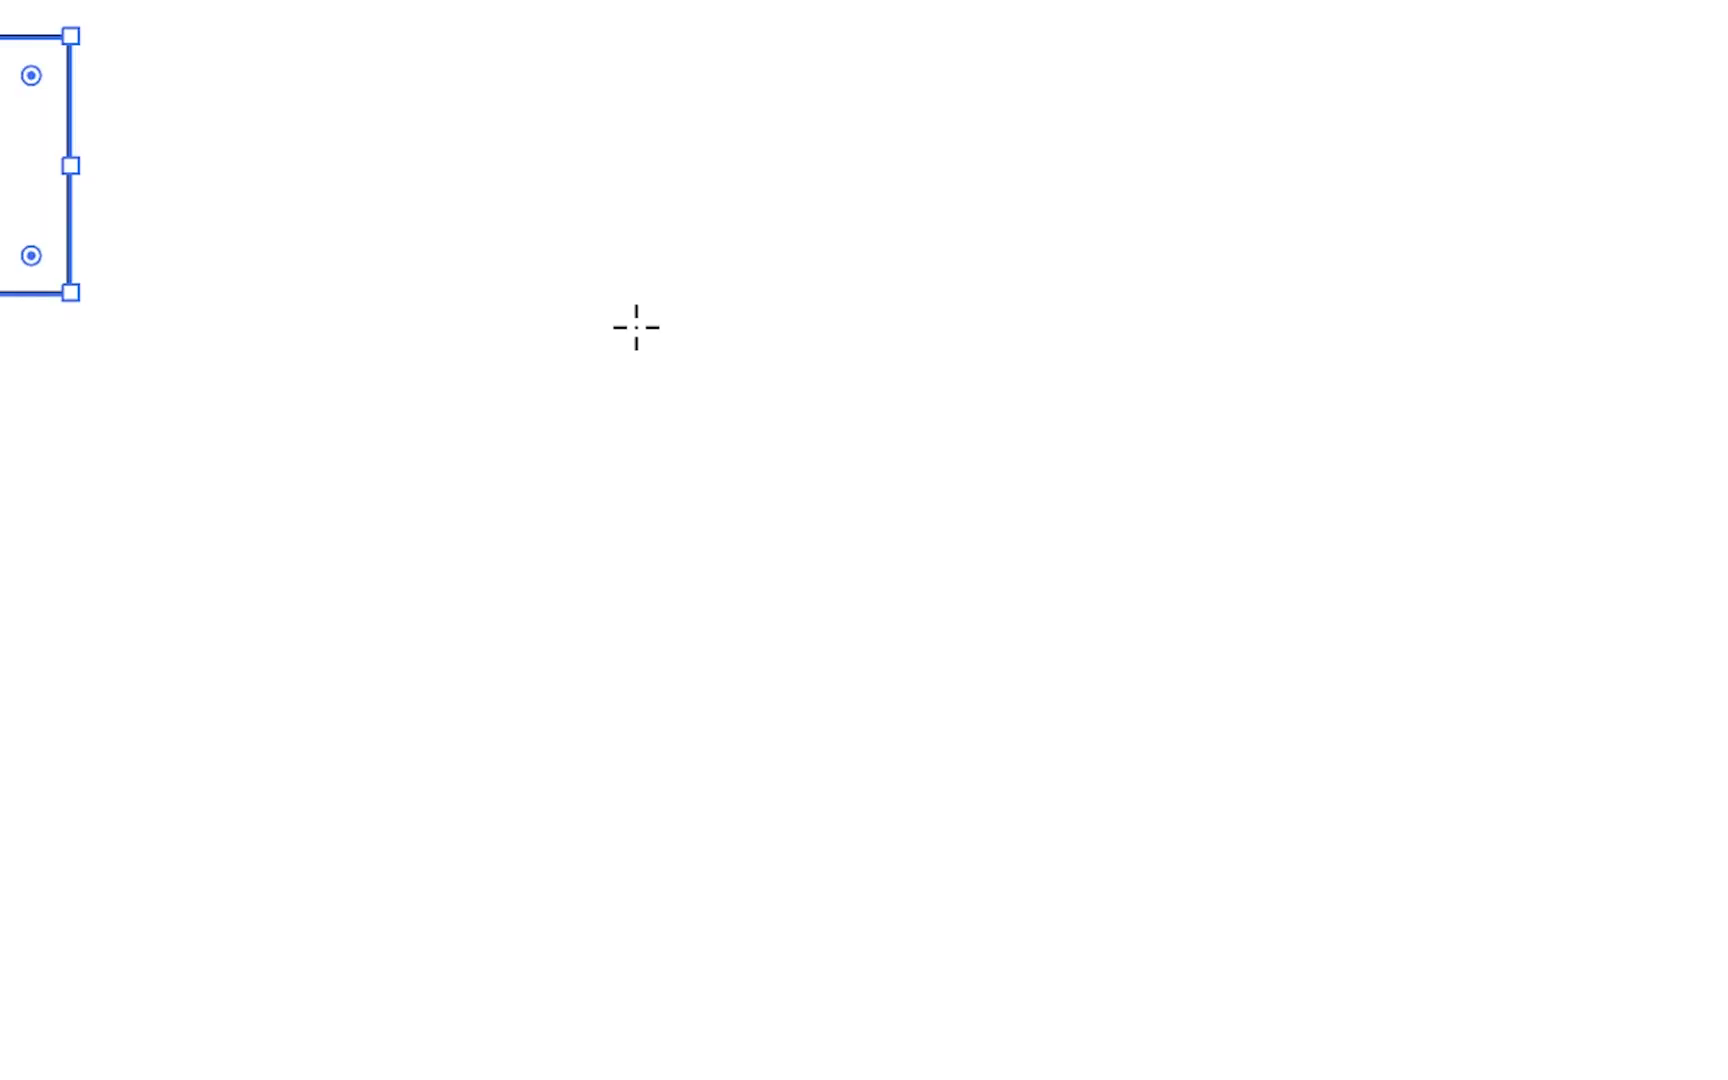
Draw a second rectangle constrained to a square, about 1.44 in wide, beside the first one.
left_click_drag(634, 409, 726, 484)
left_click_drag(912, 555, 1093, 784)
key("shift")
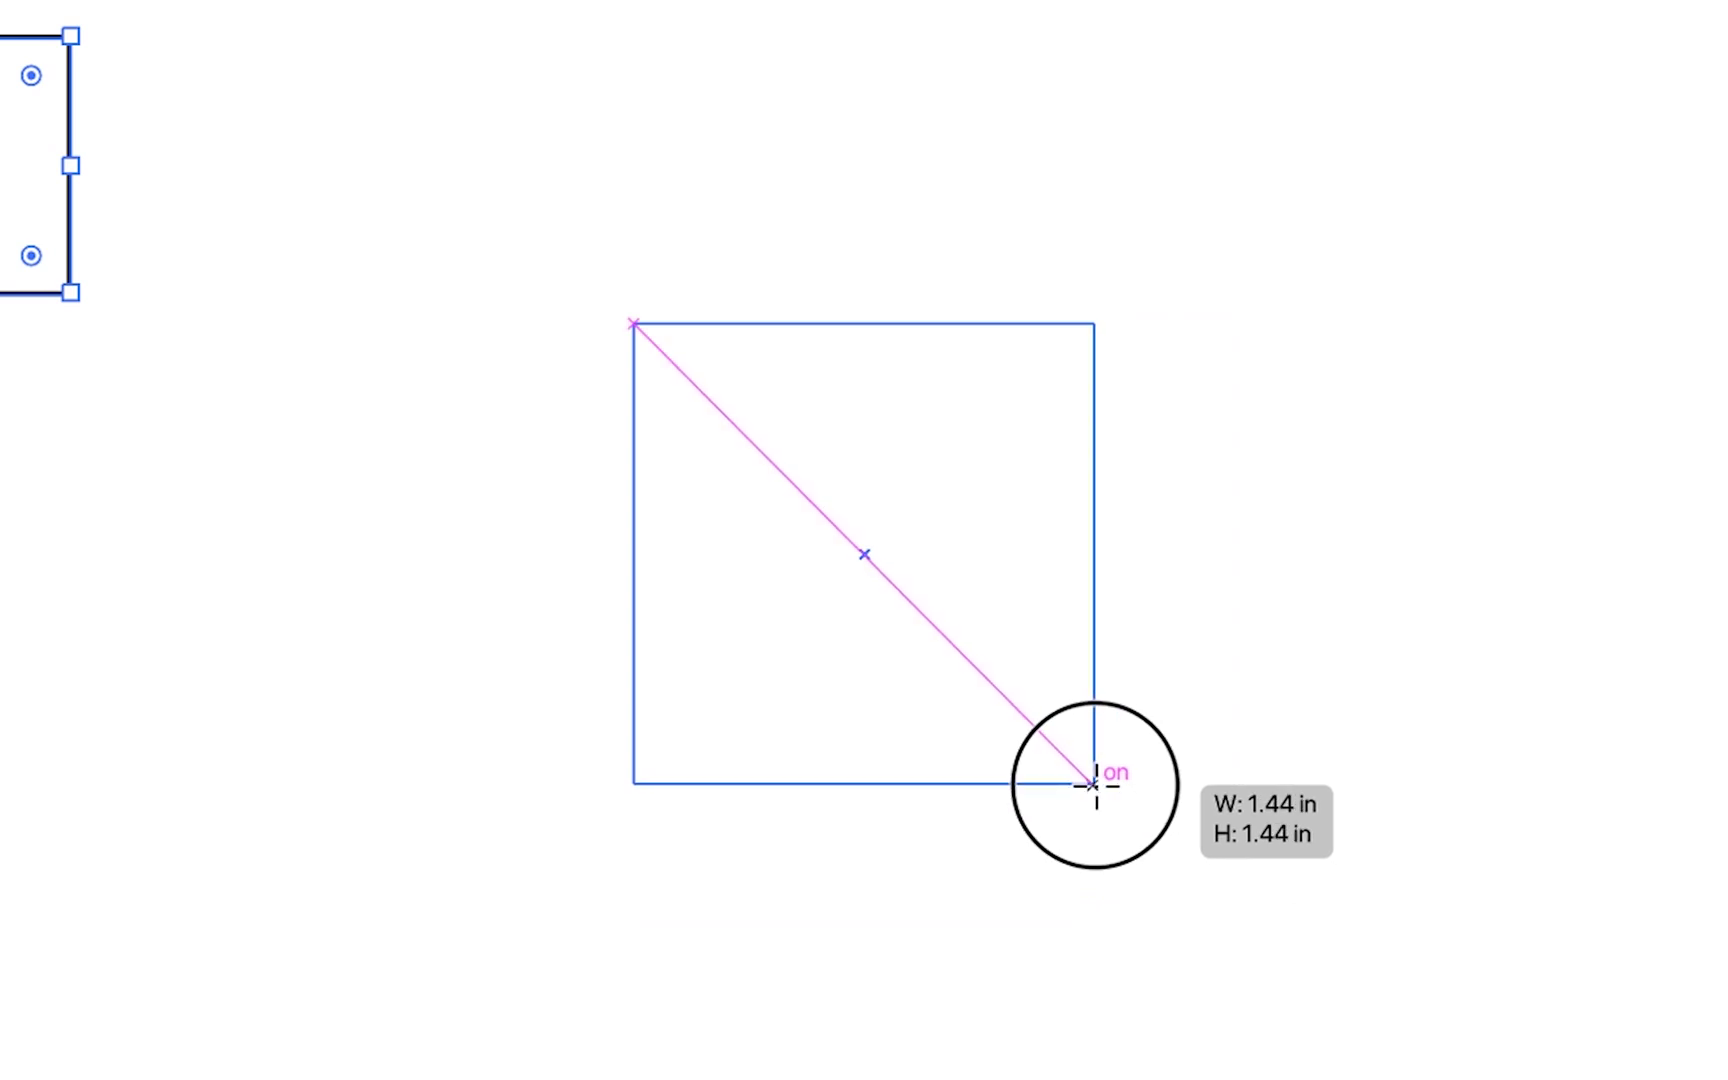
left_click_drag(1093, 785, 1096, 785)
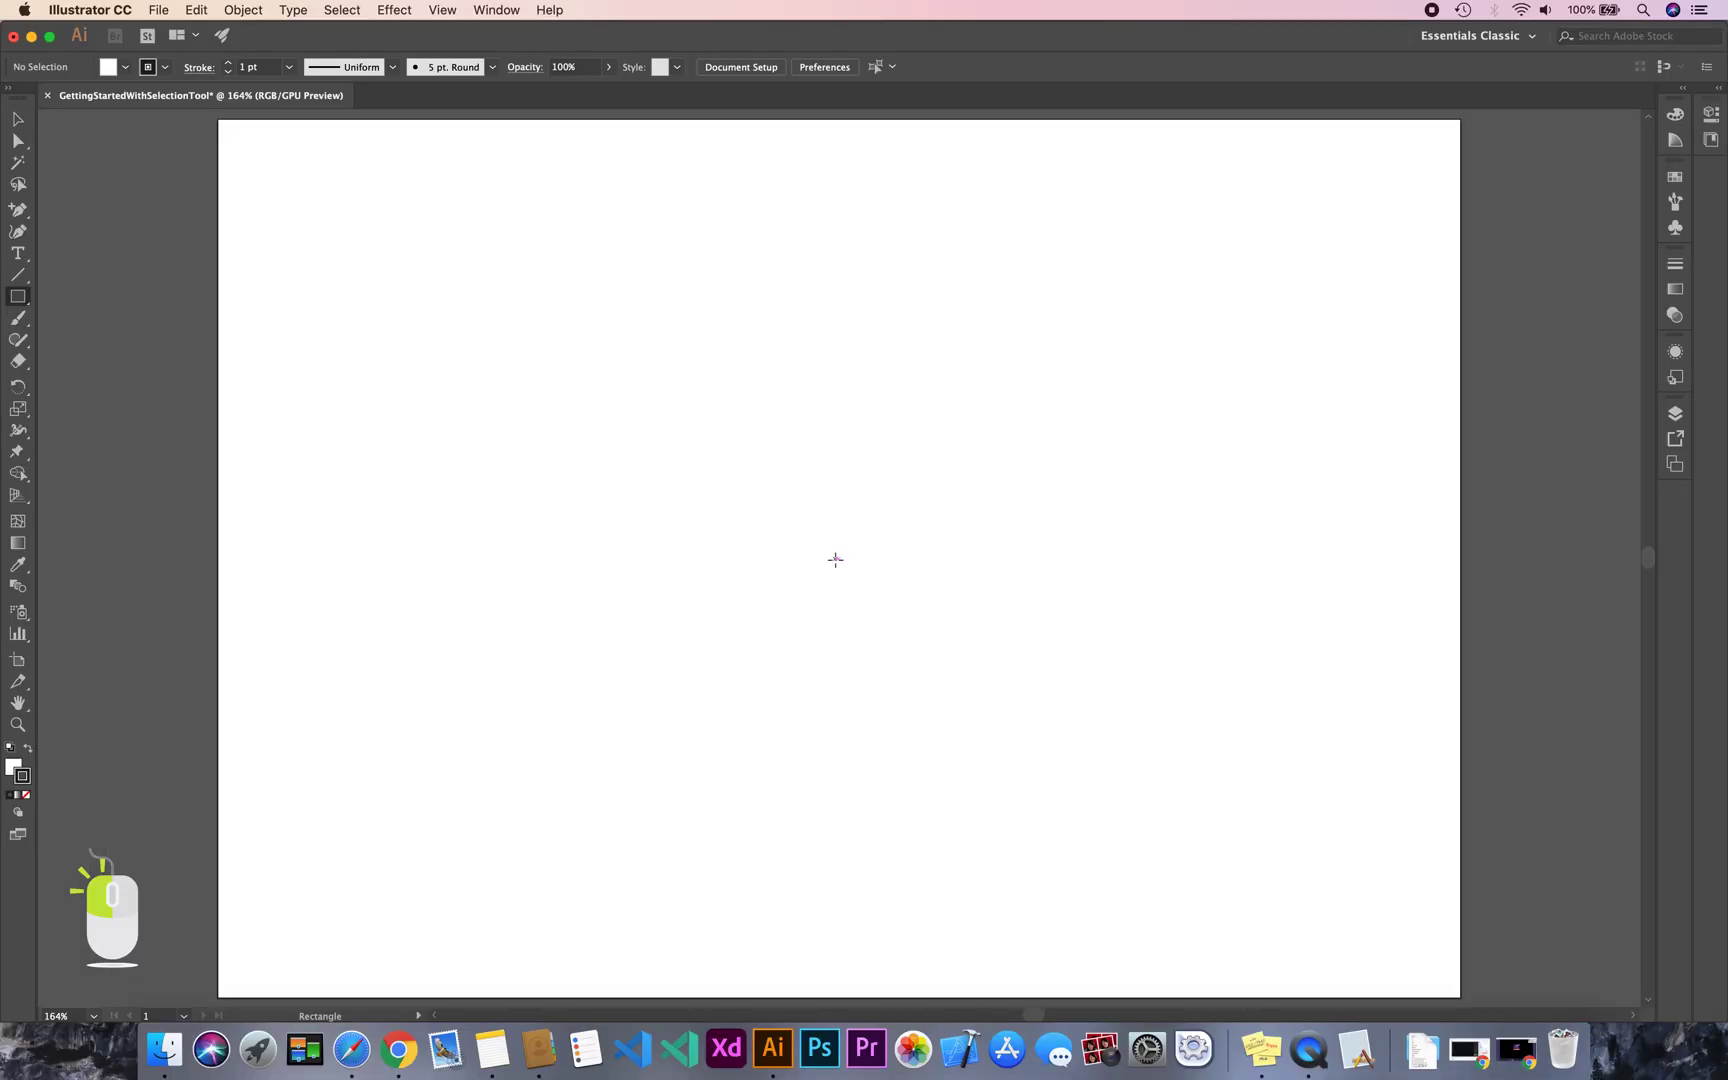
Create a square by exact dimensions, 1 in wide and 1 in high, near the artboard's center.
left_click(835, 563)
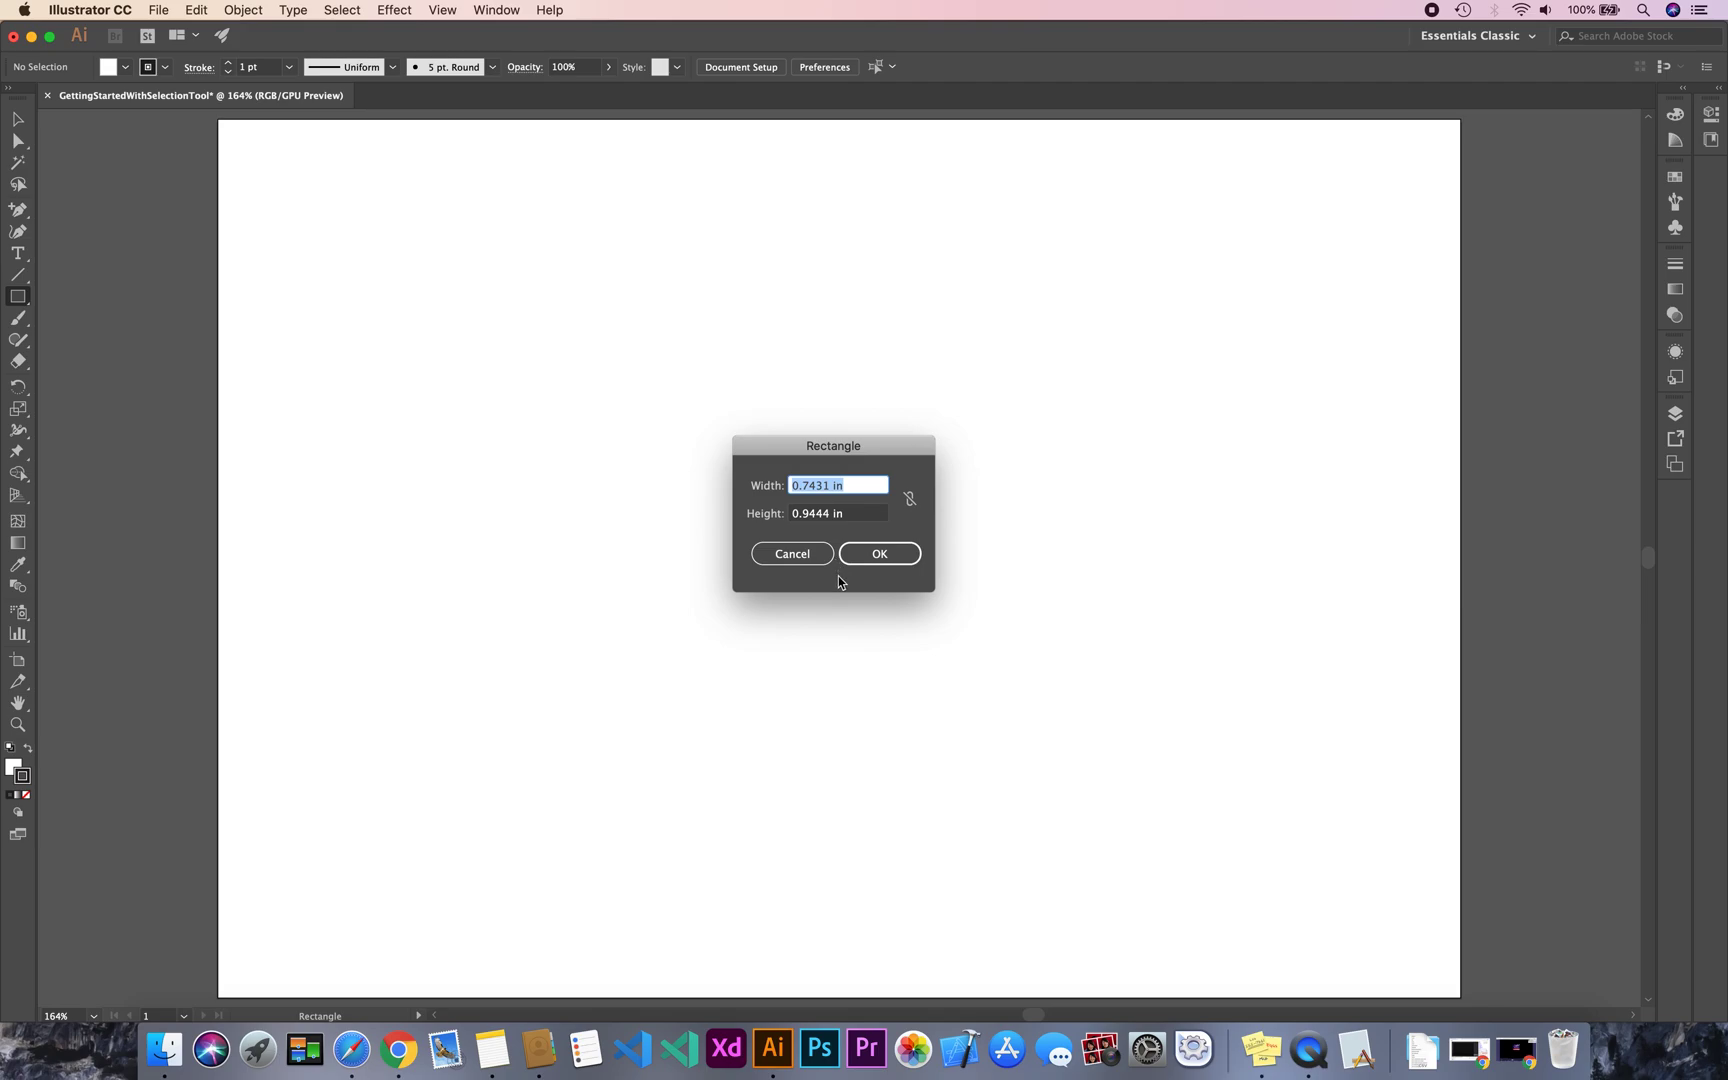
left_click(757, 479)
type("1")
key("Tab")
type("1")
key("Tab")
left_click(880, 555)
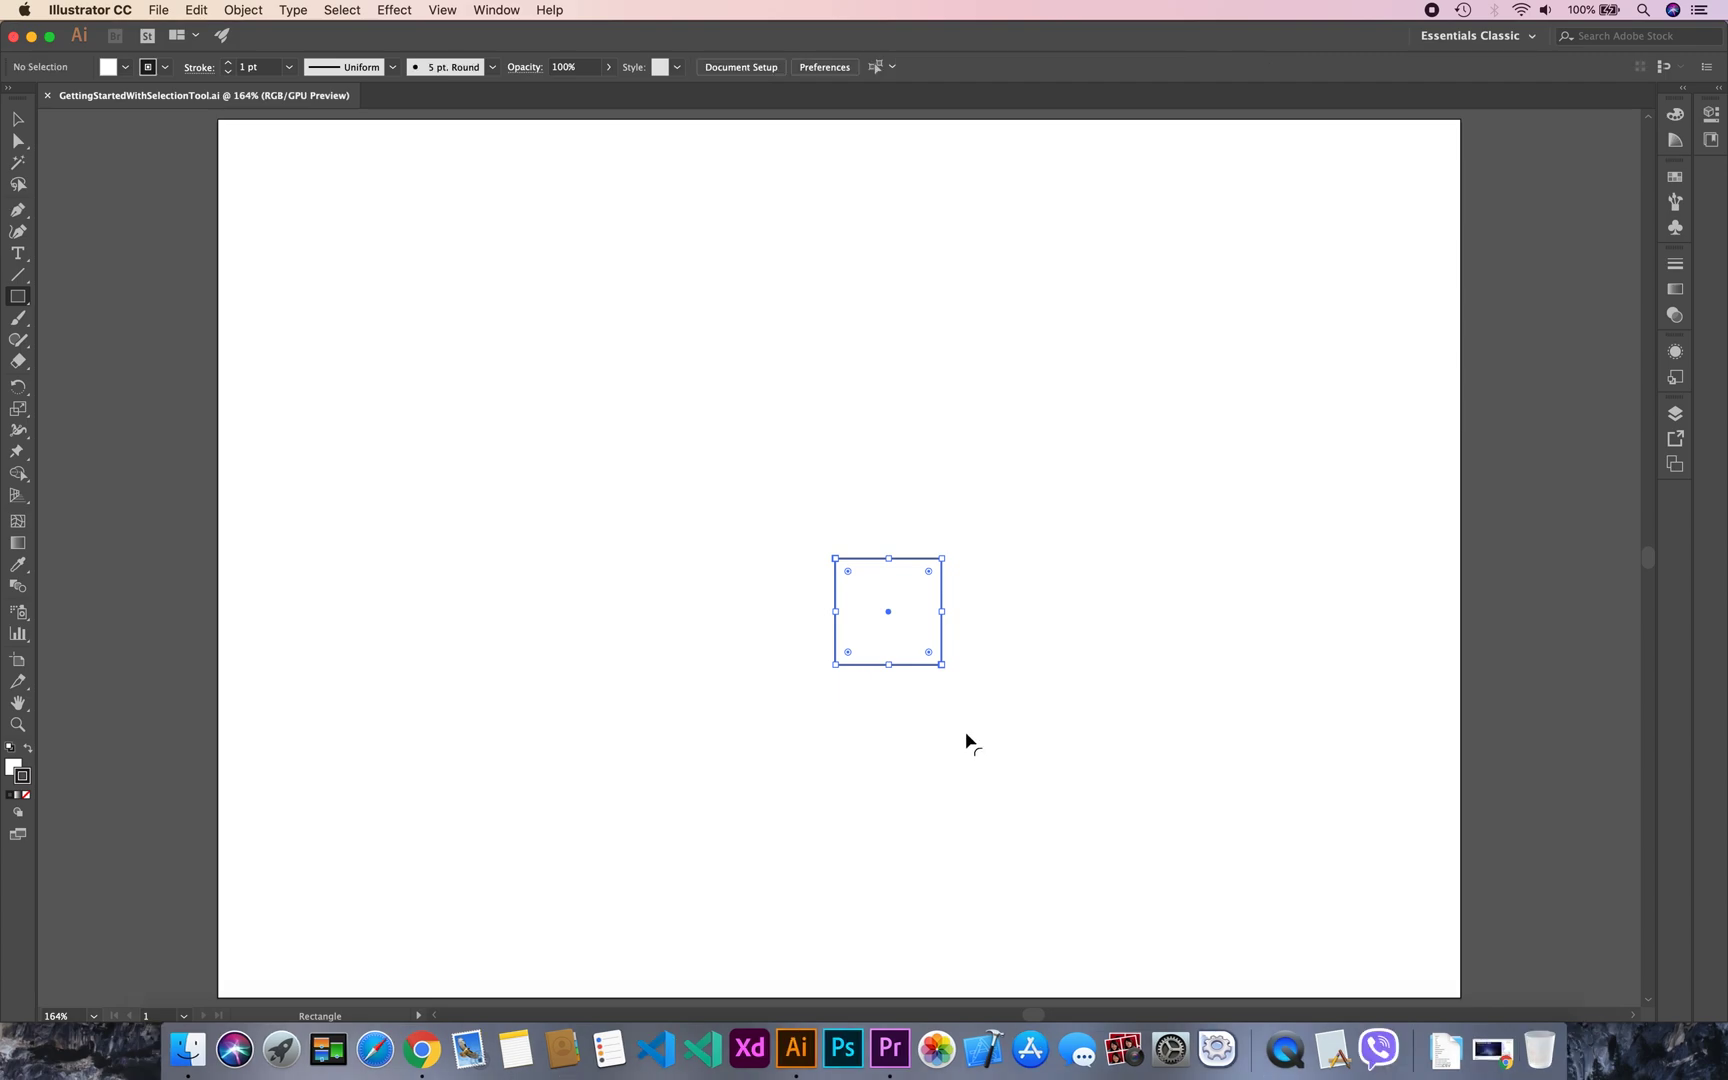
Deselect the square and select it again by its outline with the Selection tool.
left_click(19, 120)
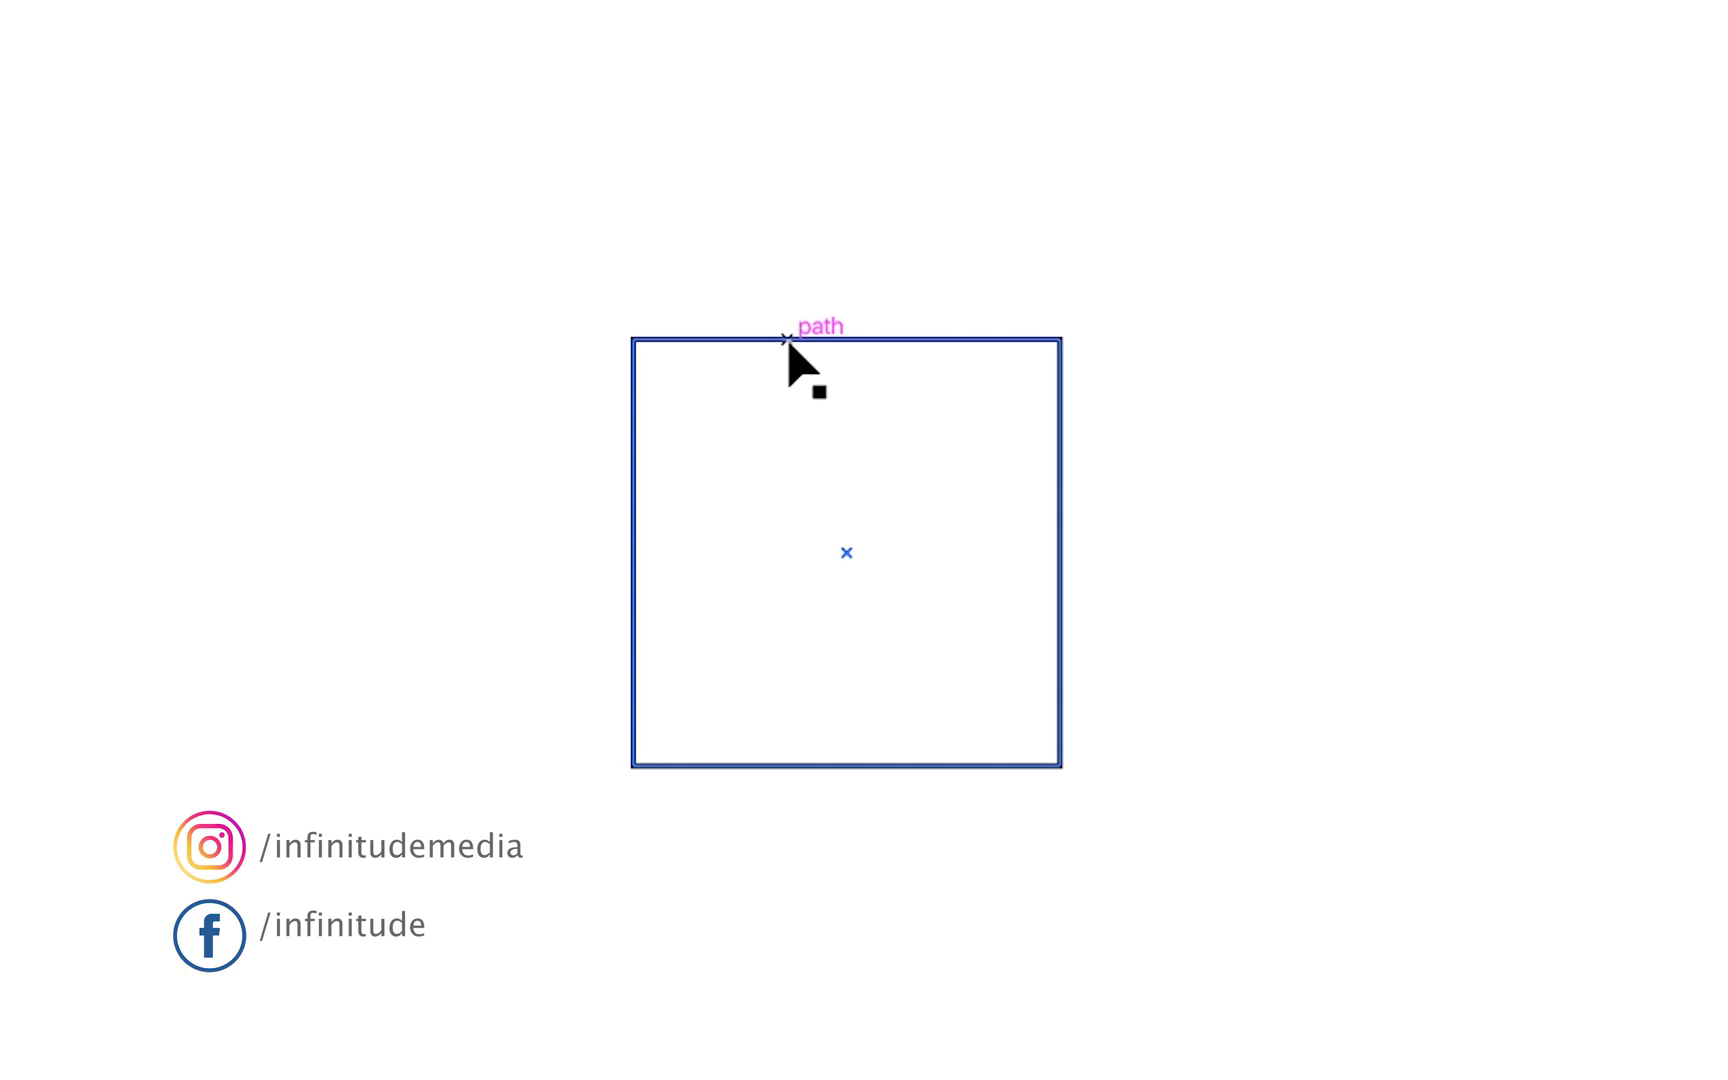
left_click(458, 213)
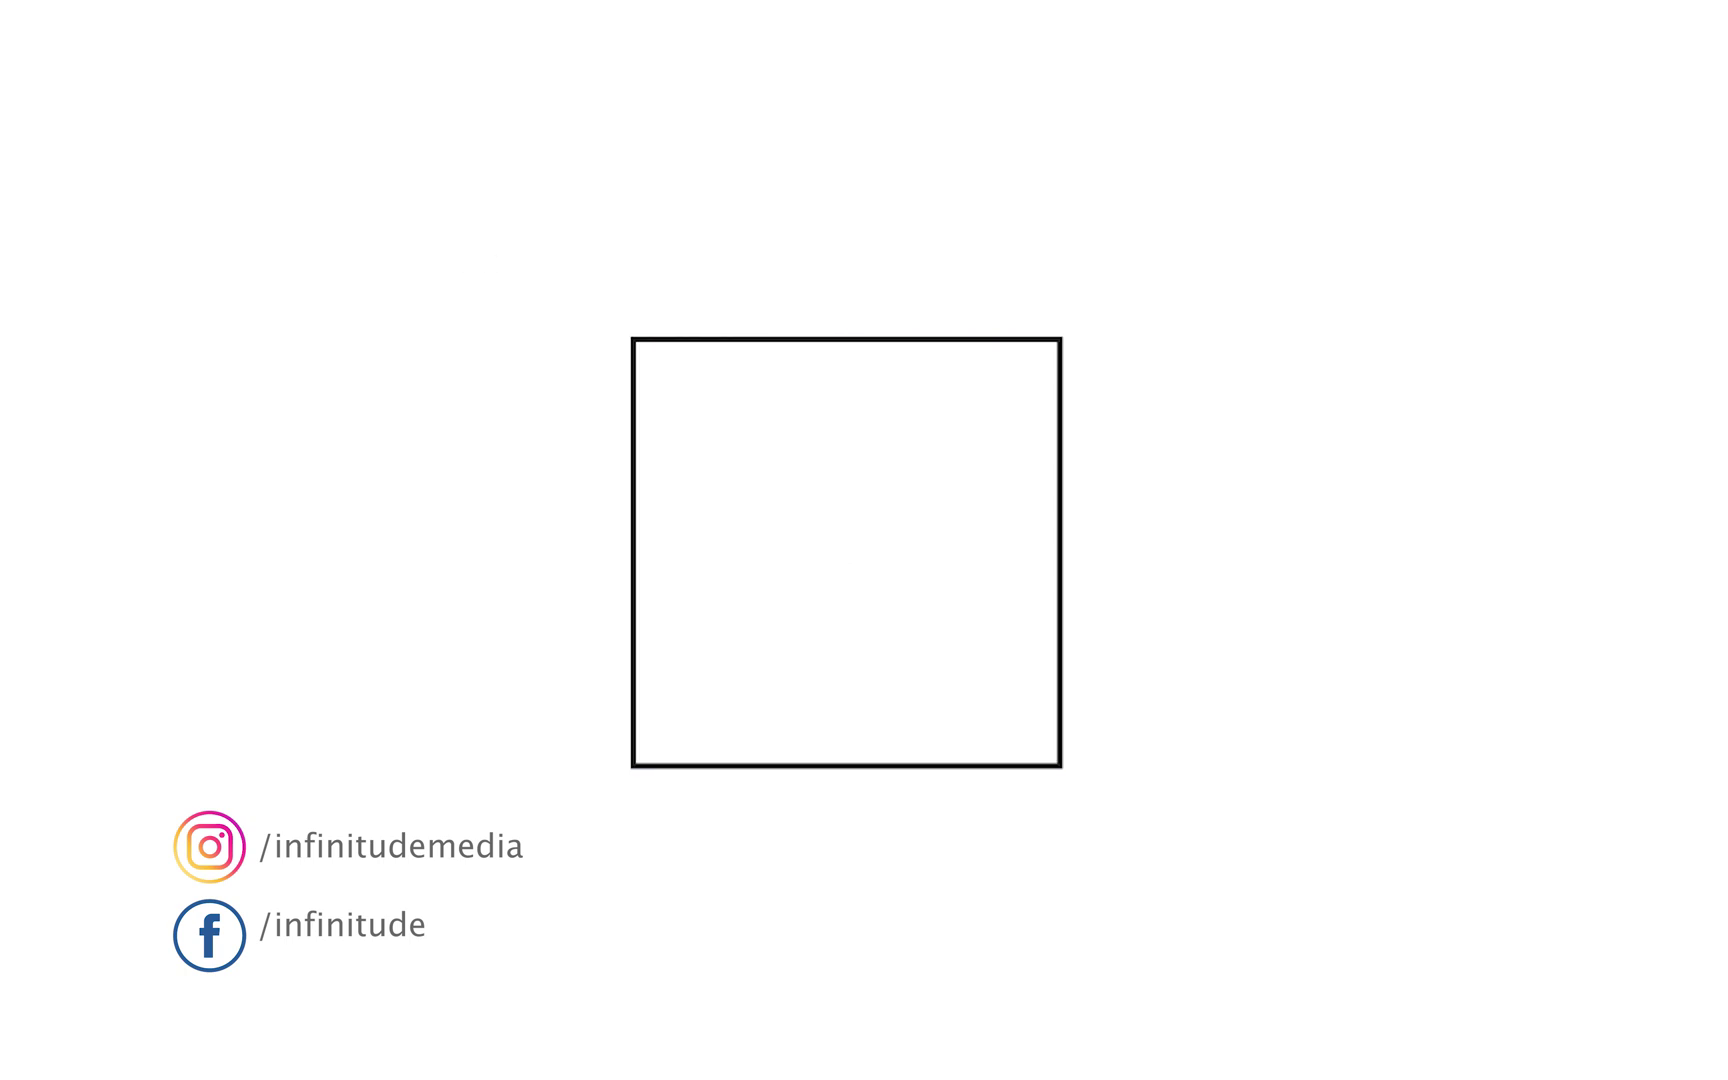
left_click(976, 366)
left_click(984, 369)
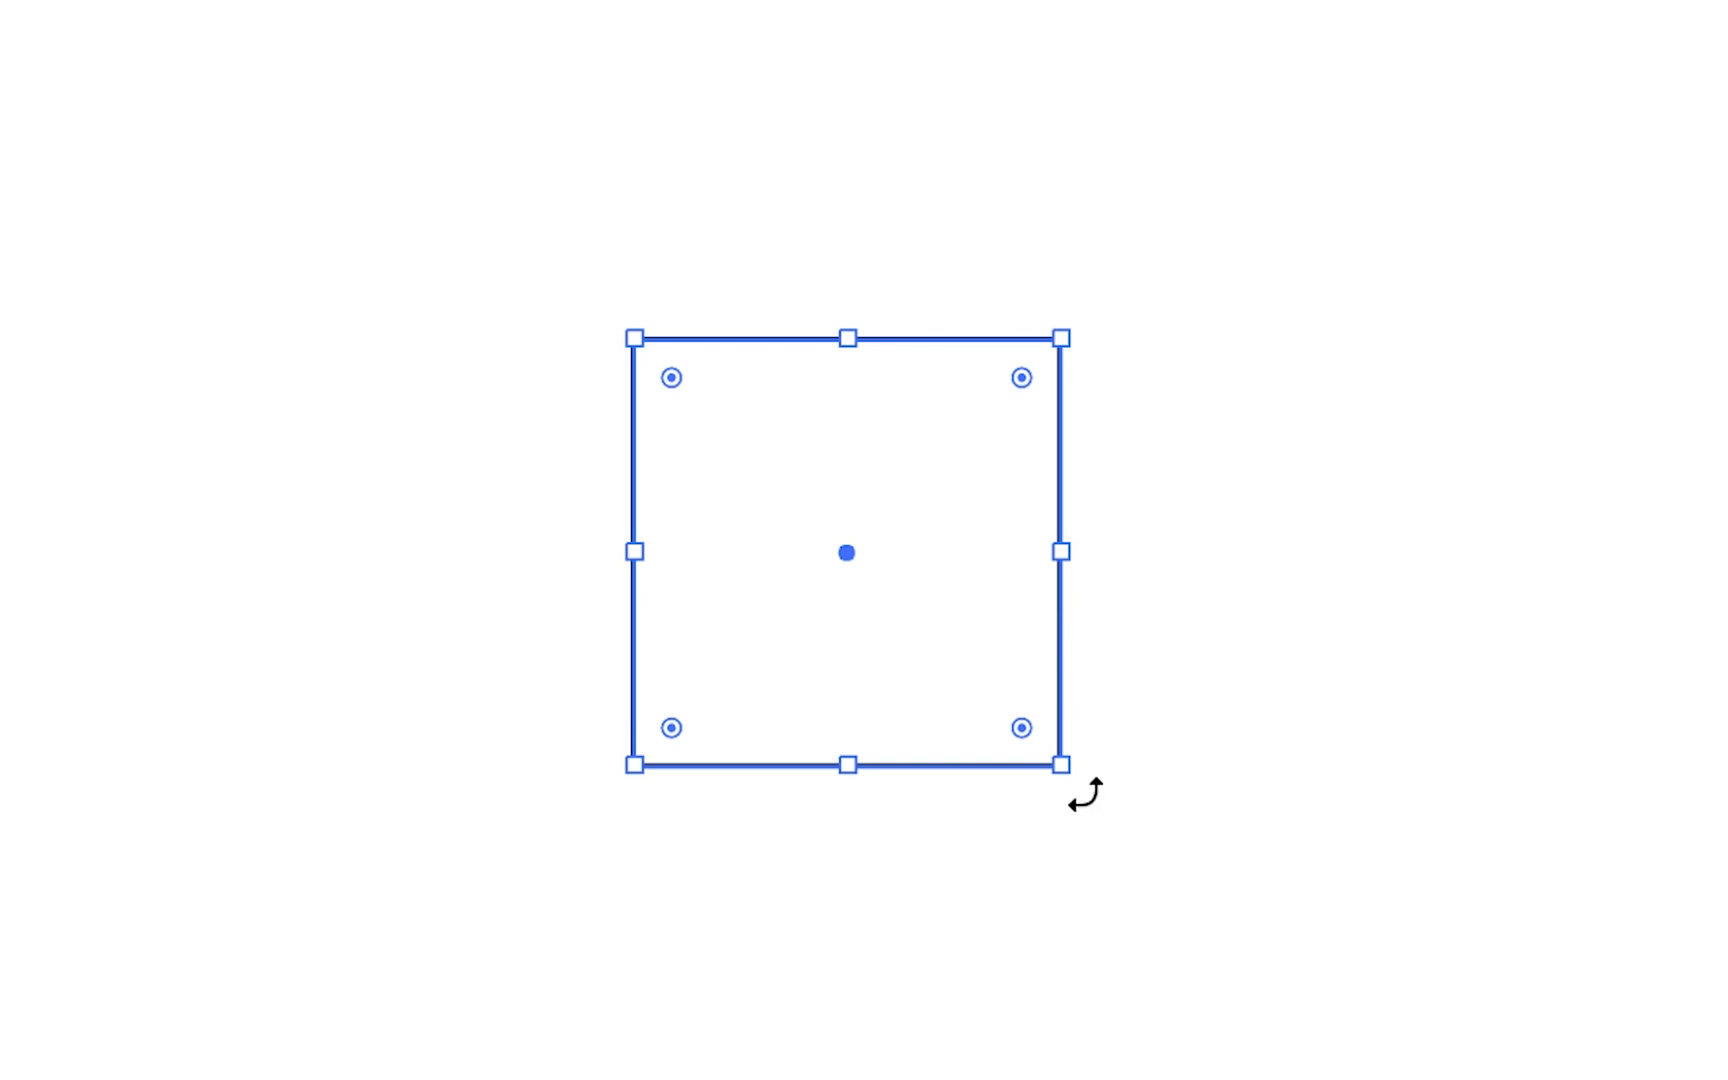
Rotate the square freehand about its center, and enlarge it proportionally from its lower-right corner.
left_click_drag(1085, 795, 1422, 240)
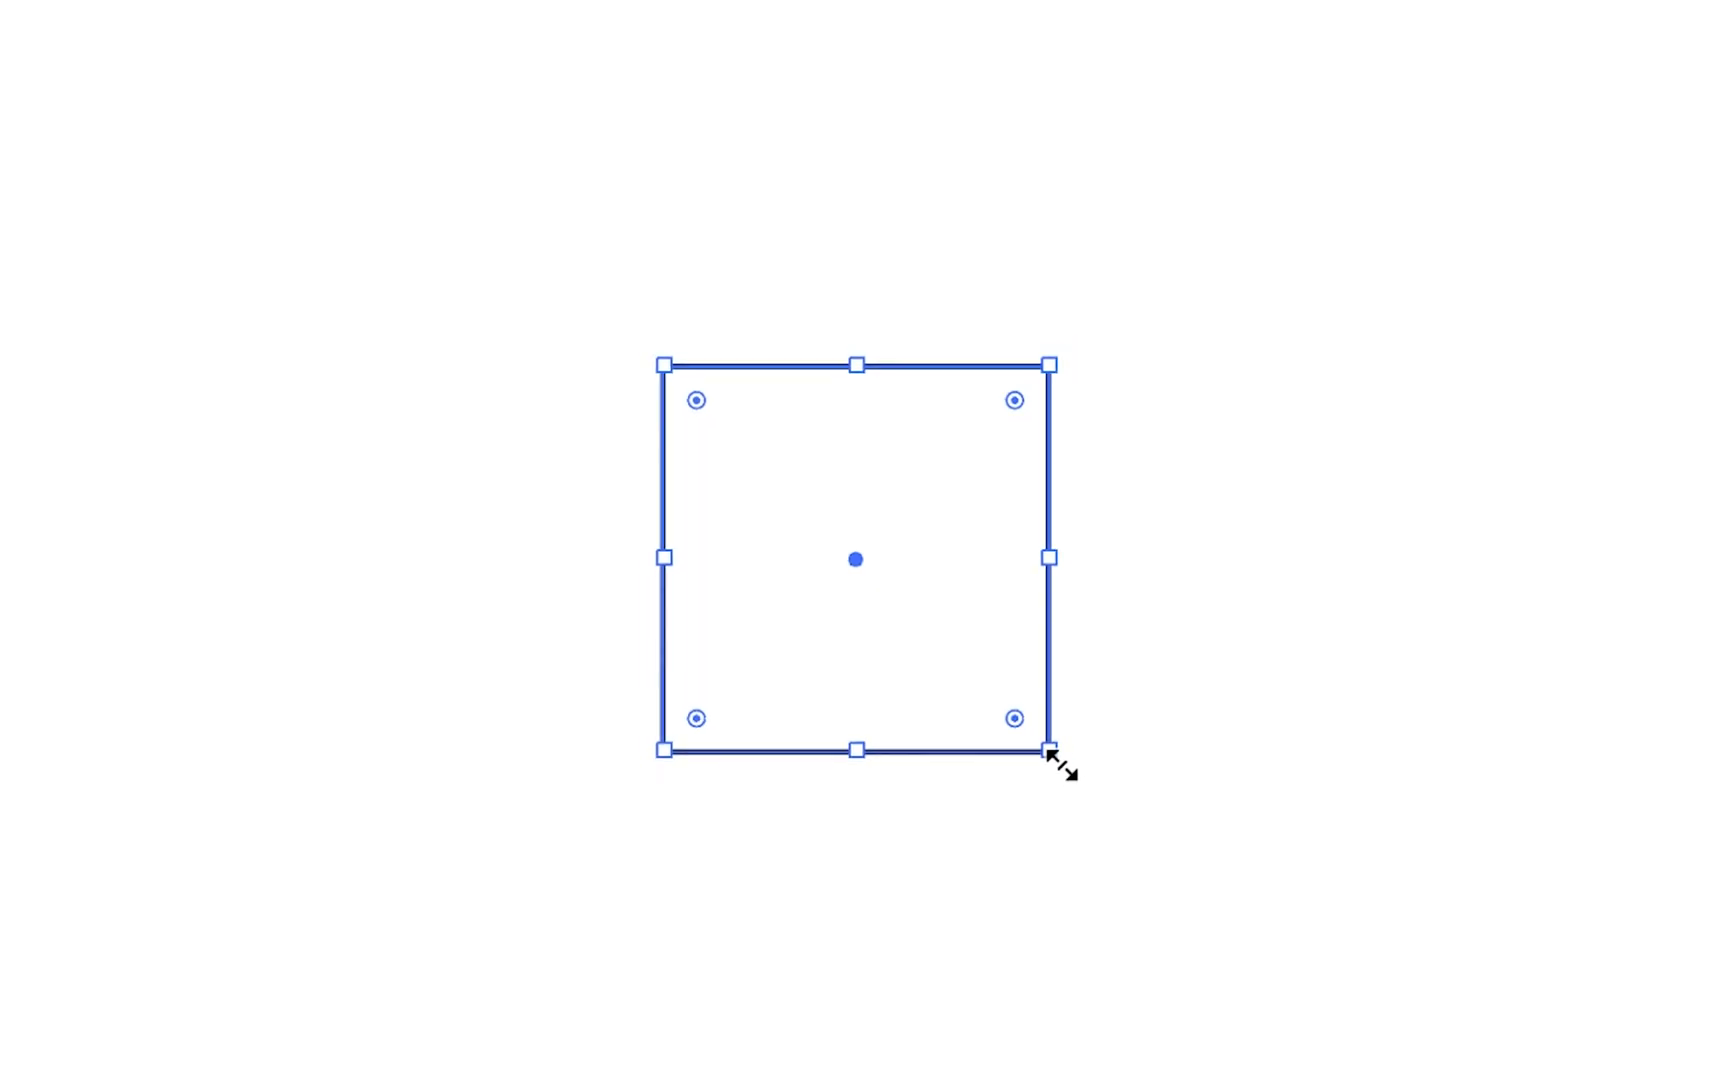
left_click_drag(1049, 750, 1182, 859)
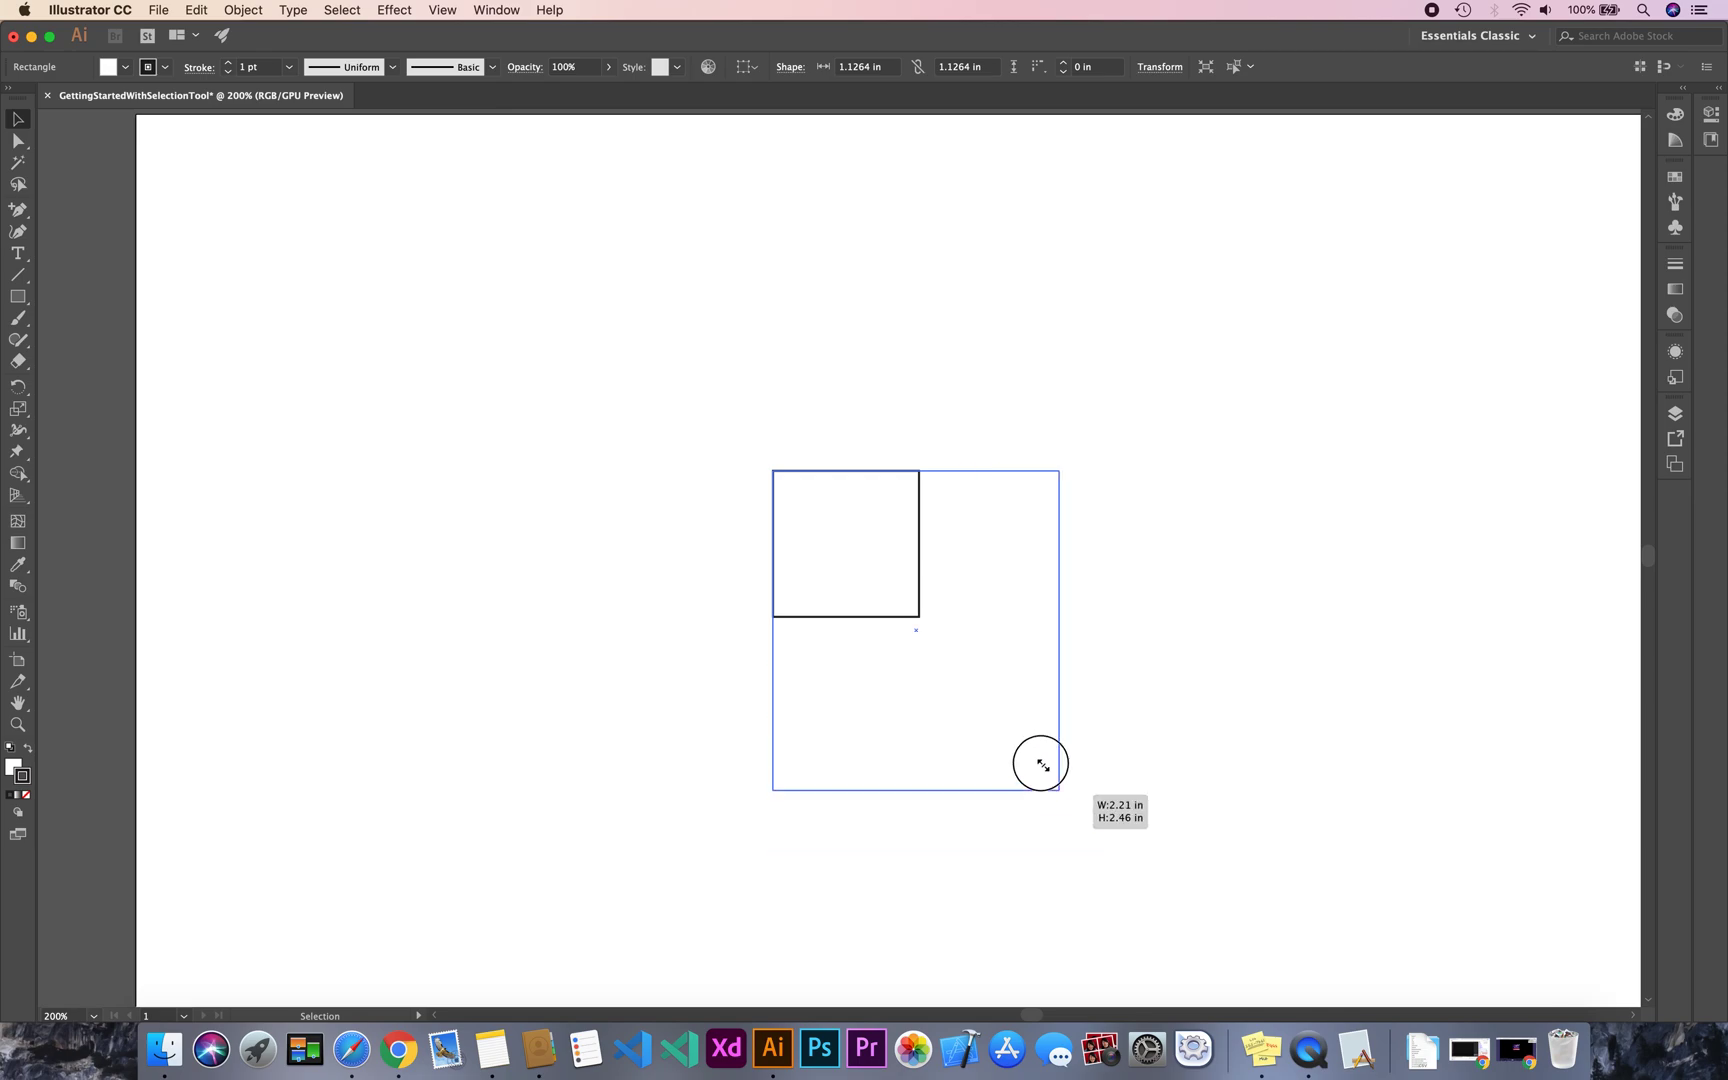
key("shift")
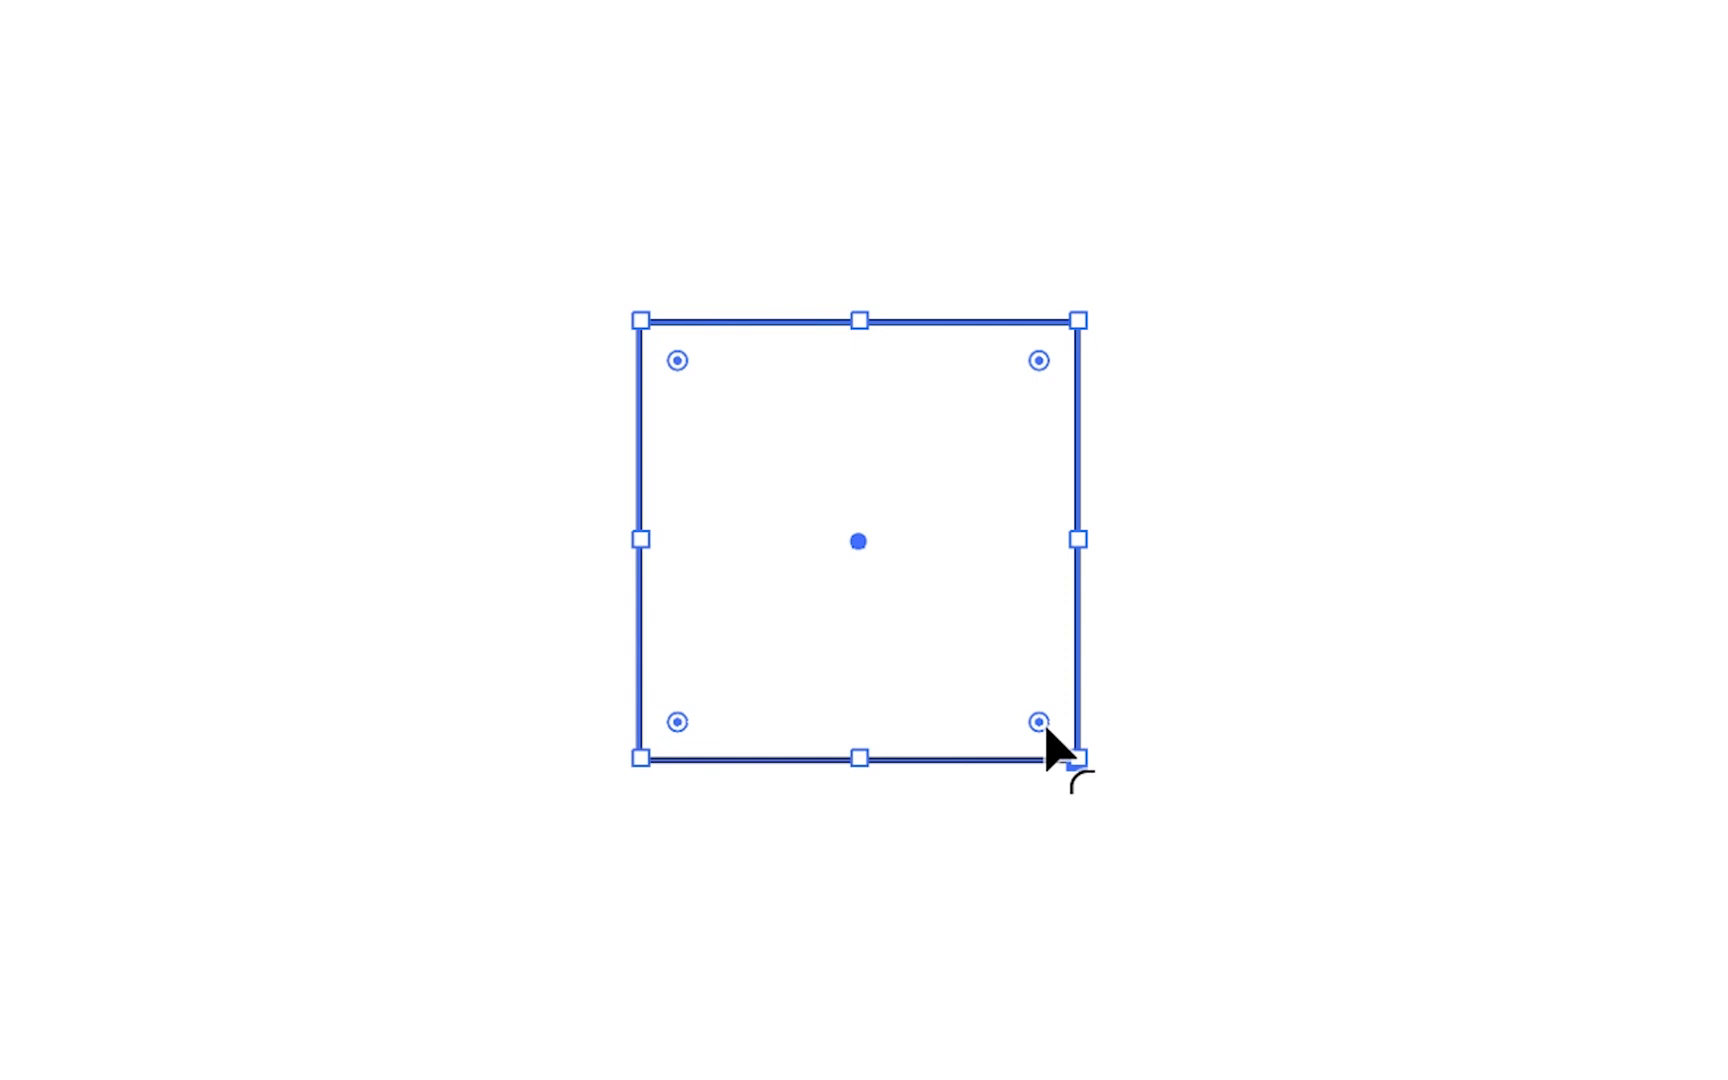
Round all four corners of the square together, and undo the rounding.
left_click(1047, 730)
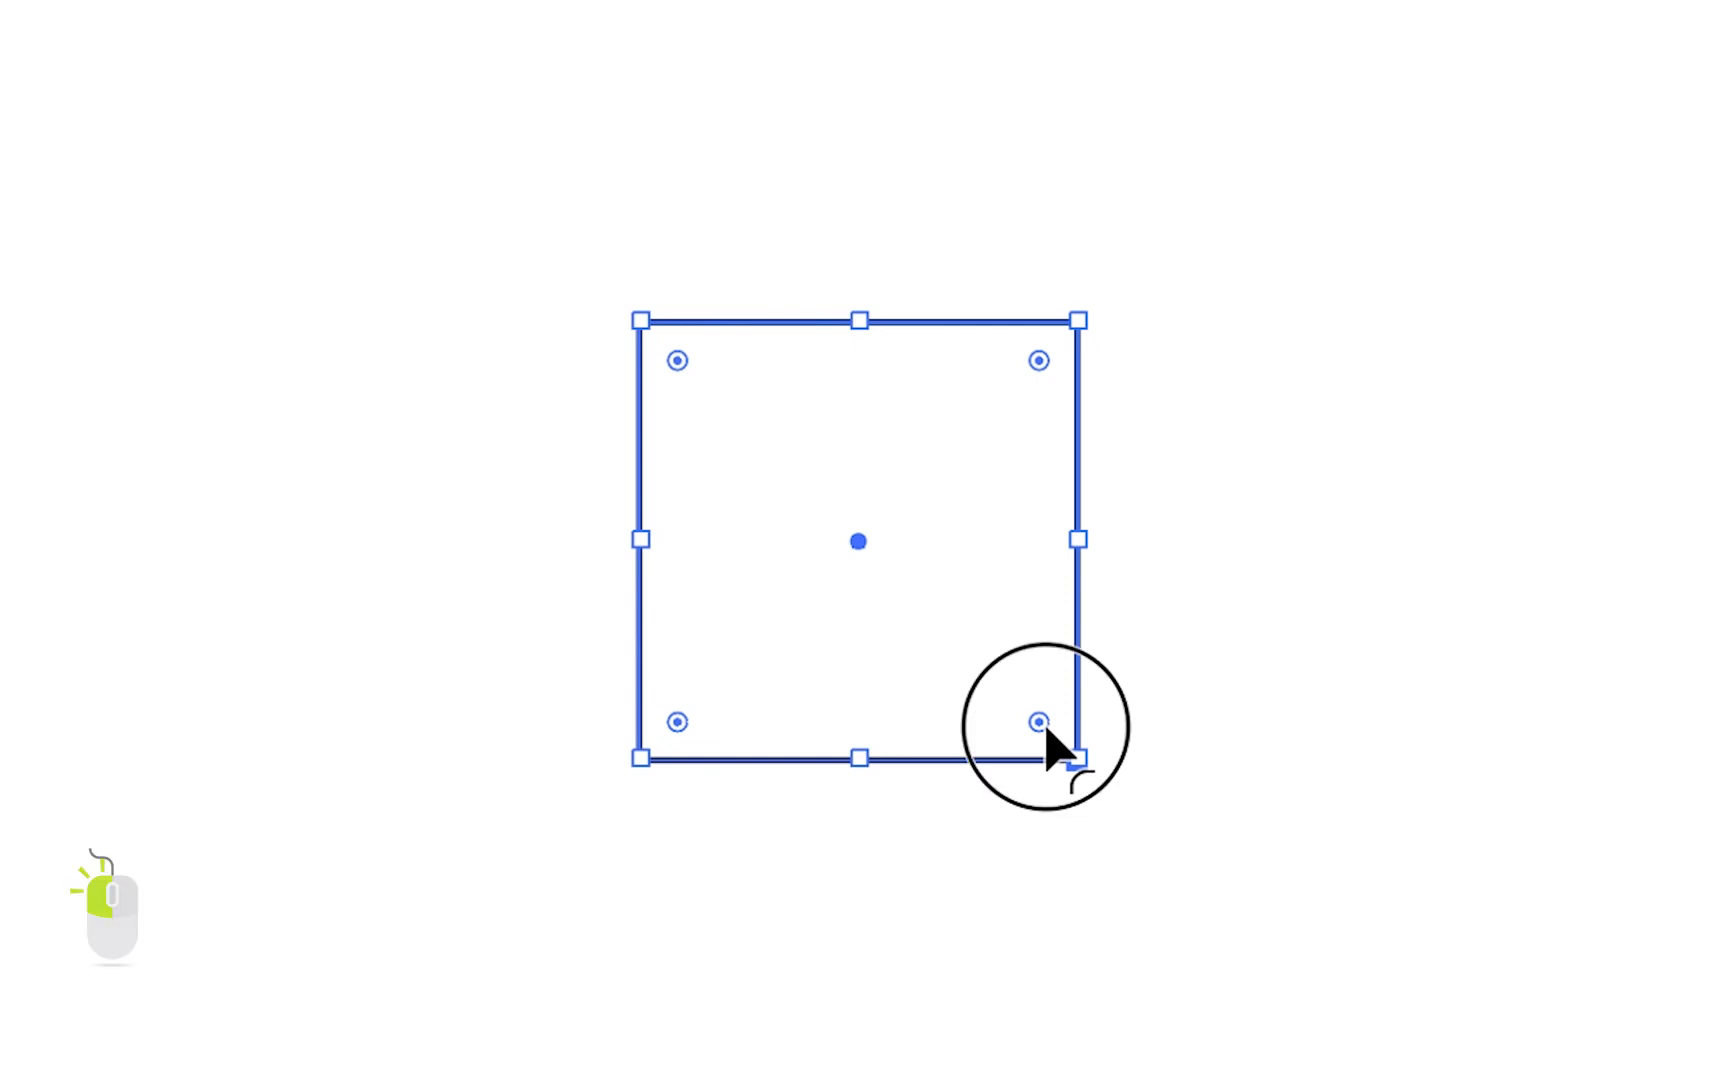
left_click_drag(1047, 730, 1004, 666)
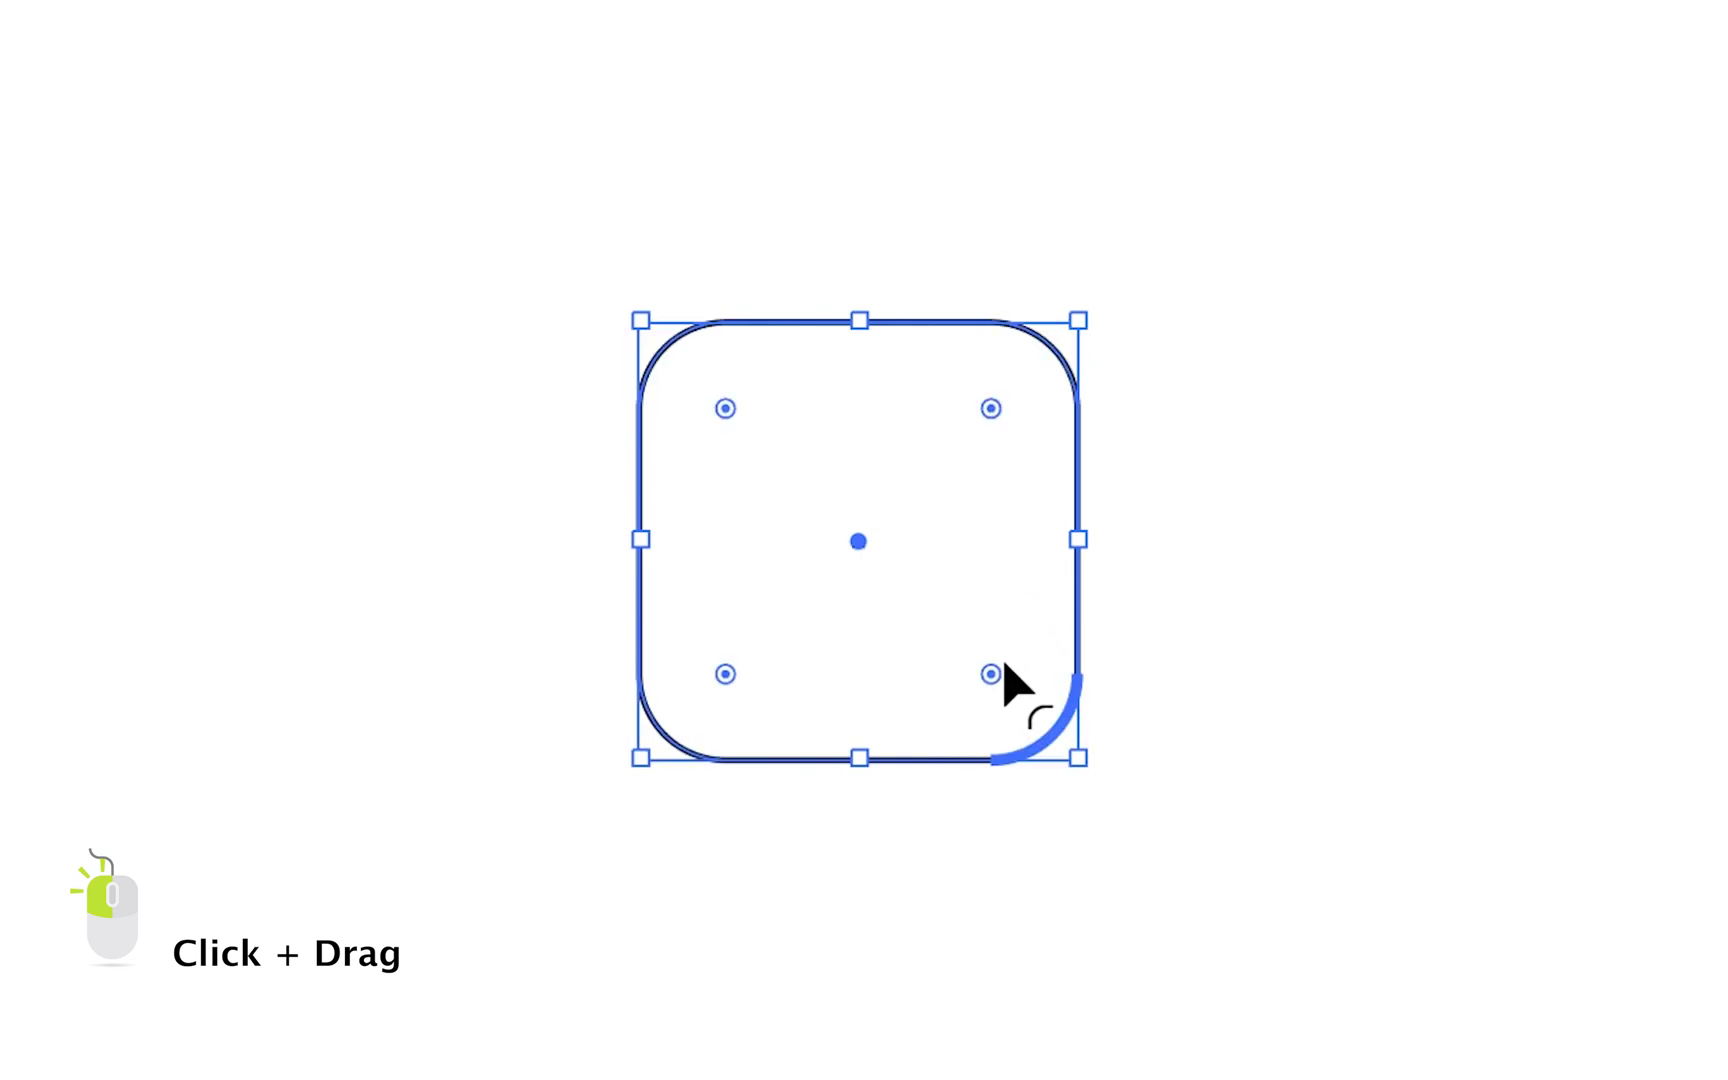
key("super+z")
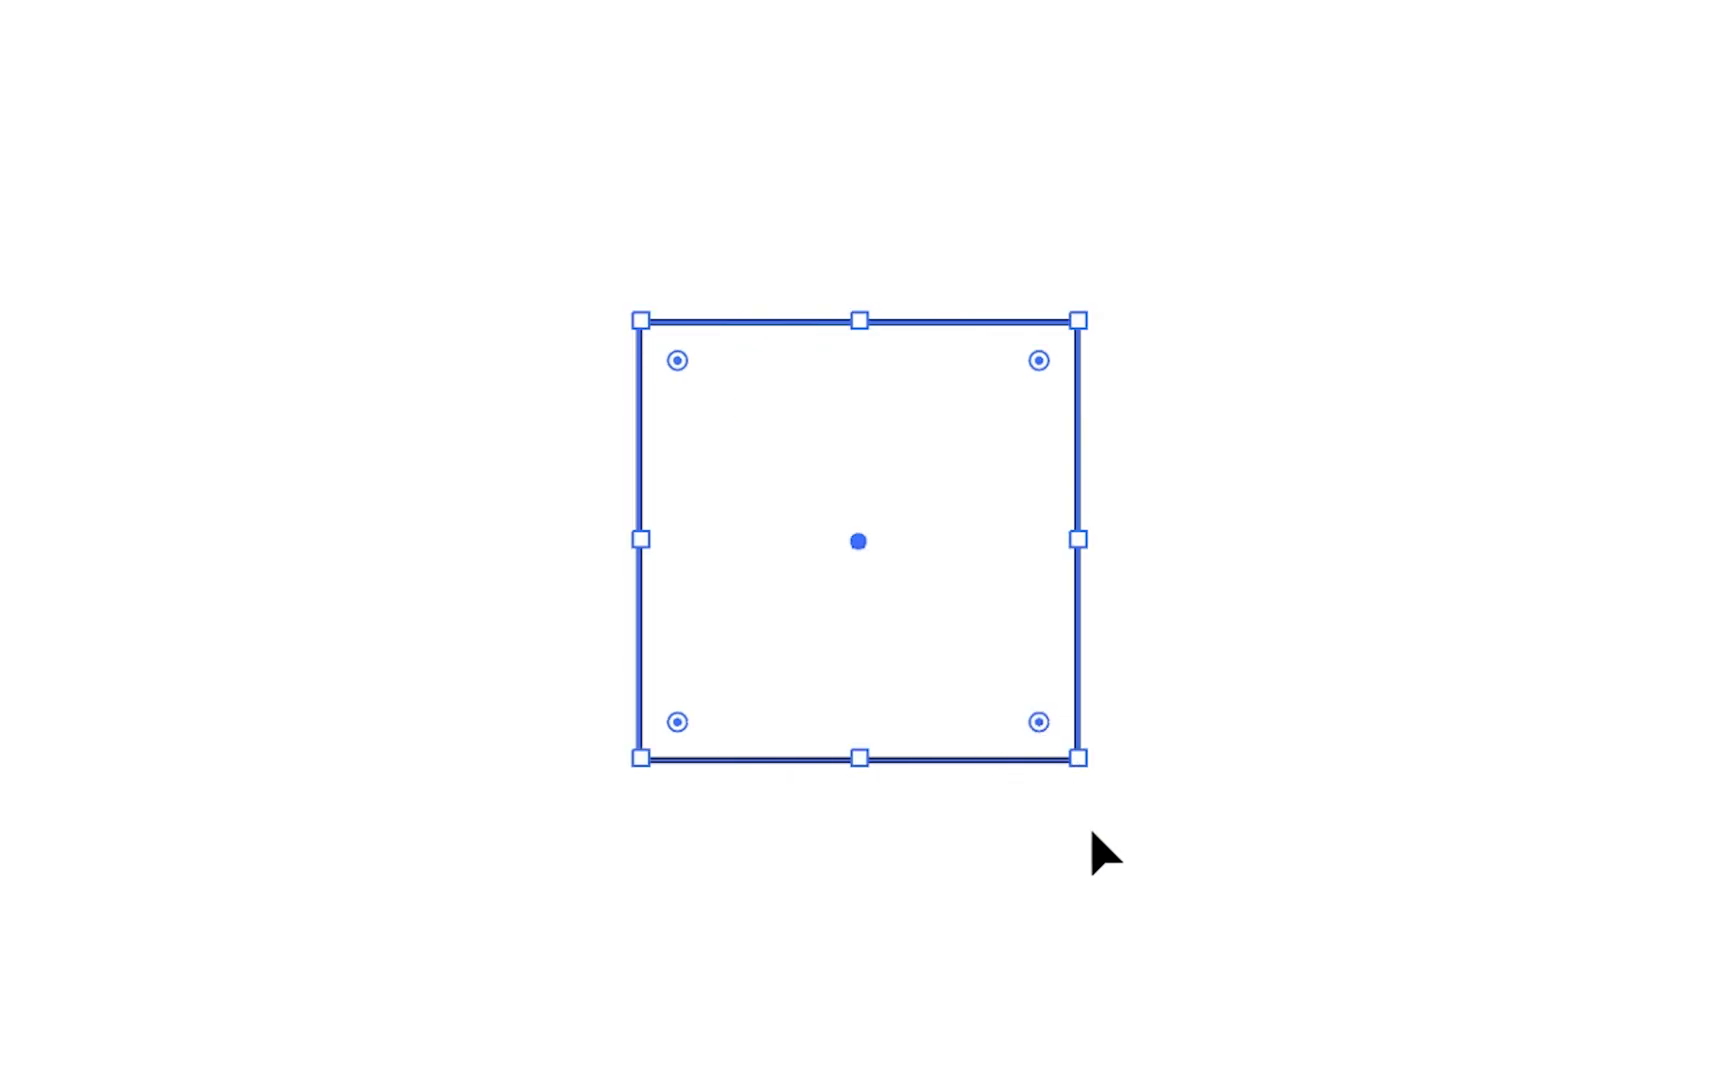
Round only the square's lower-right corner, pulling its corner widget in to the square's center.
left_click_drag(1092, 833, 1042, 720)
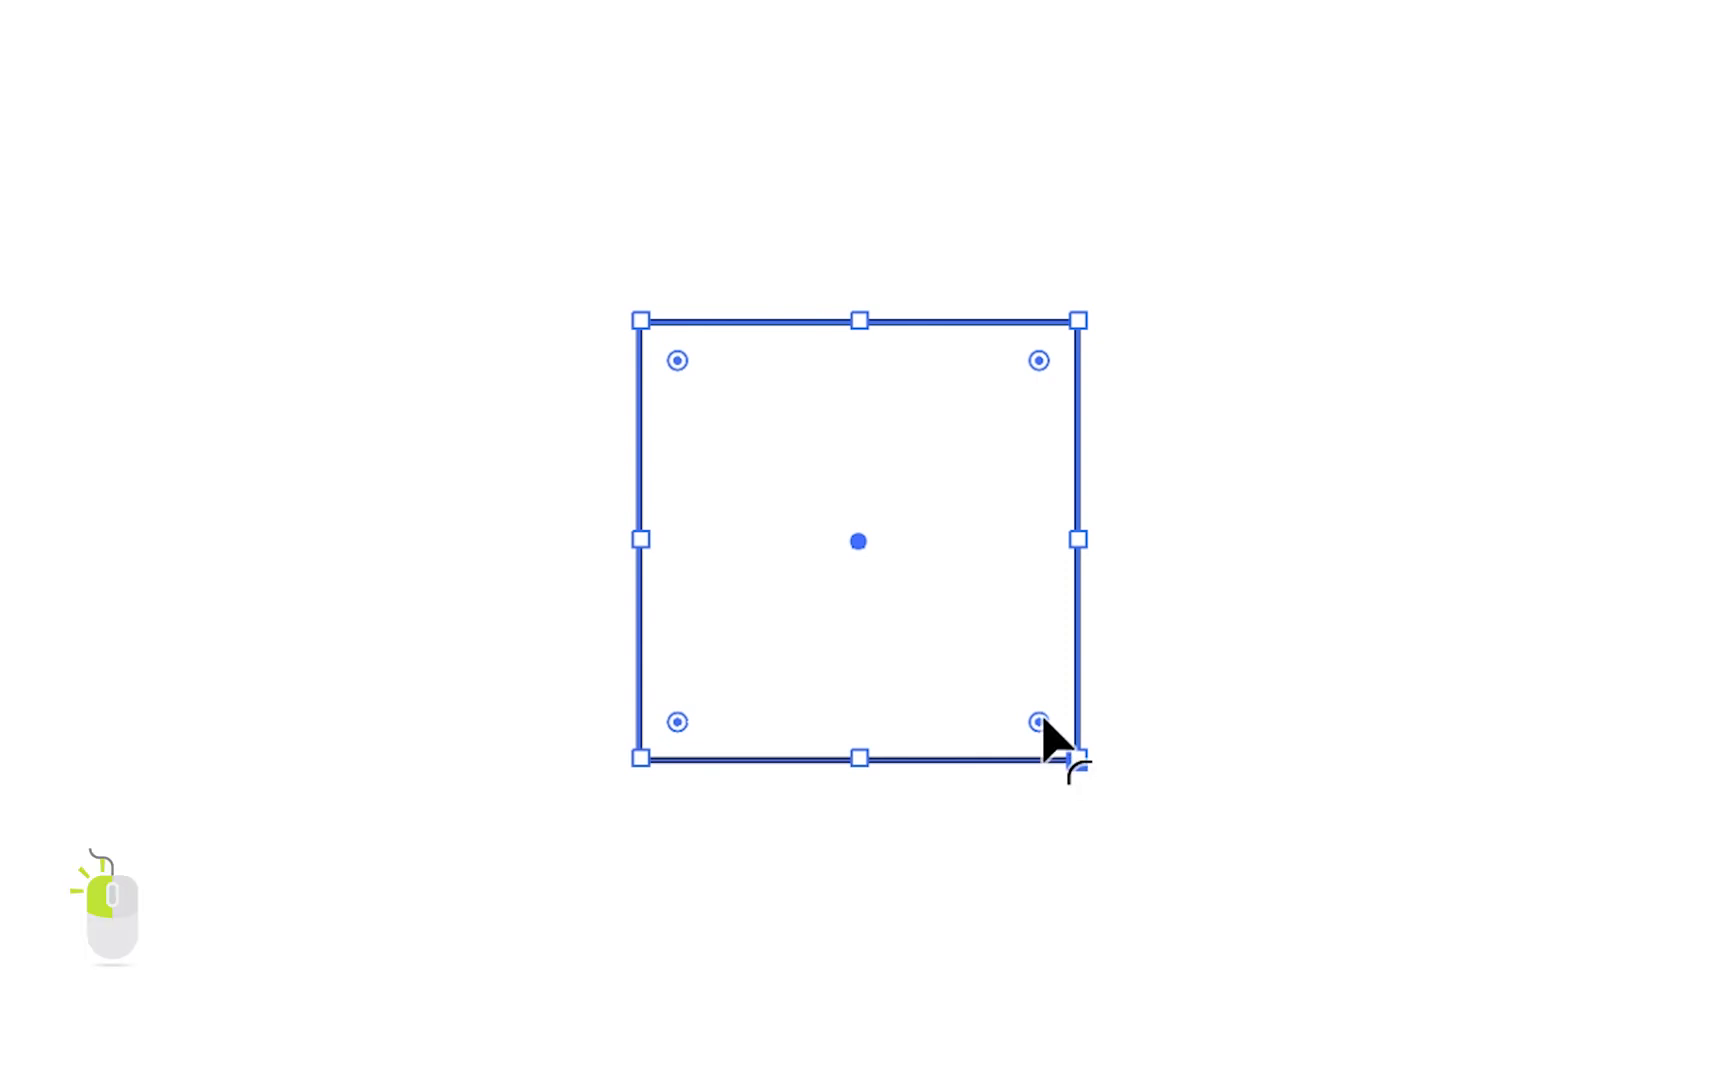
left_click(1042, 720)
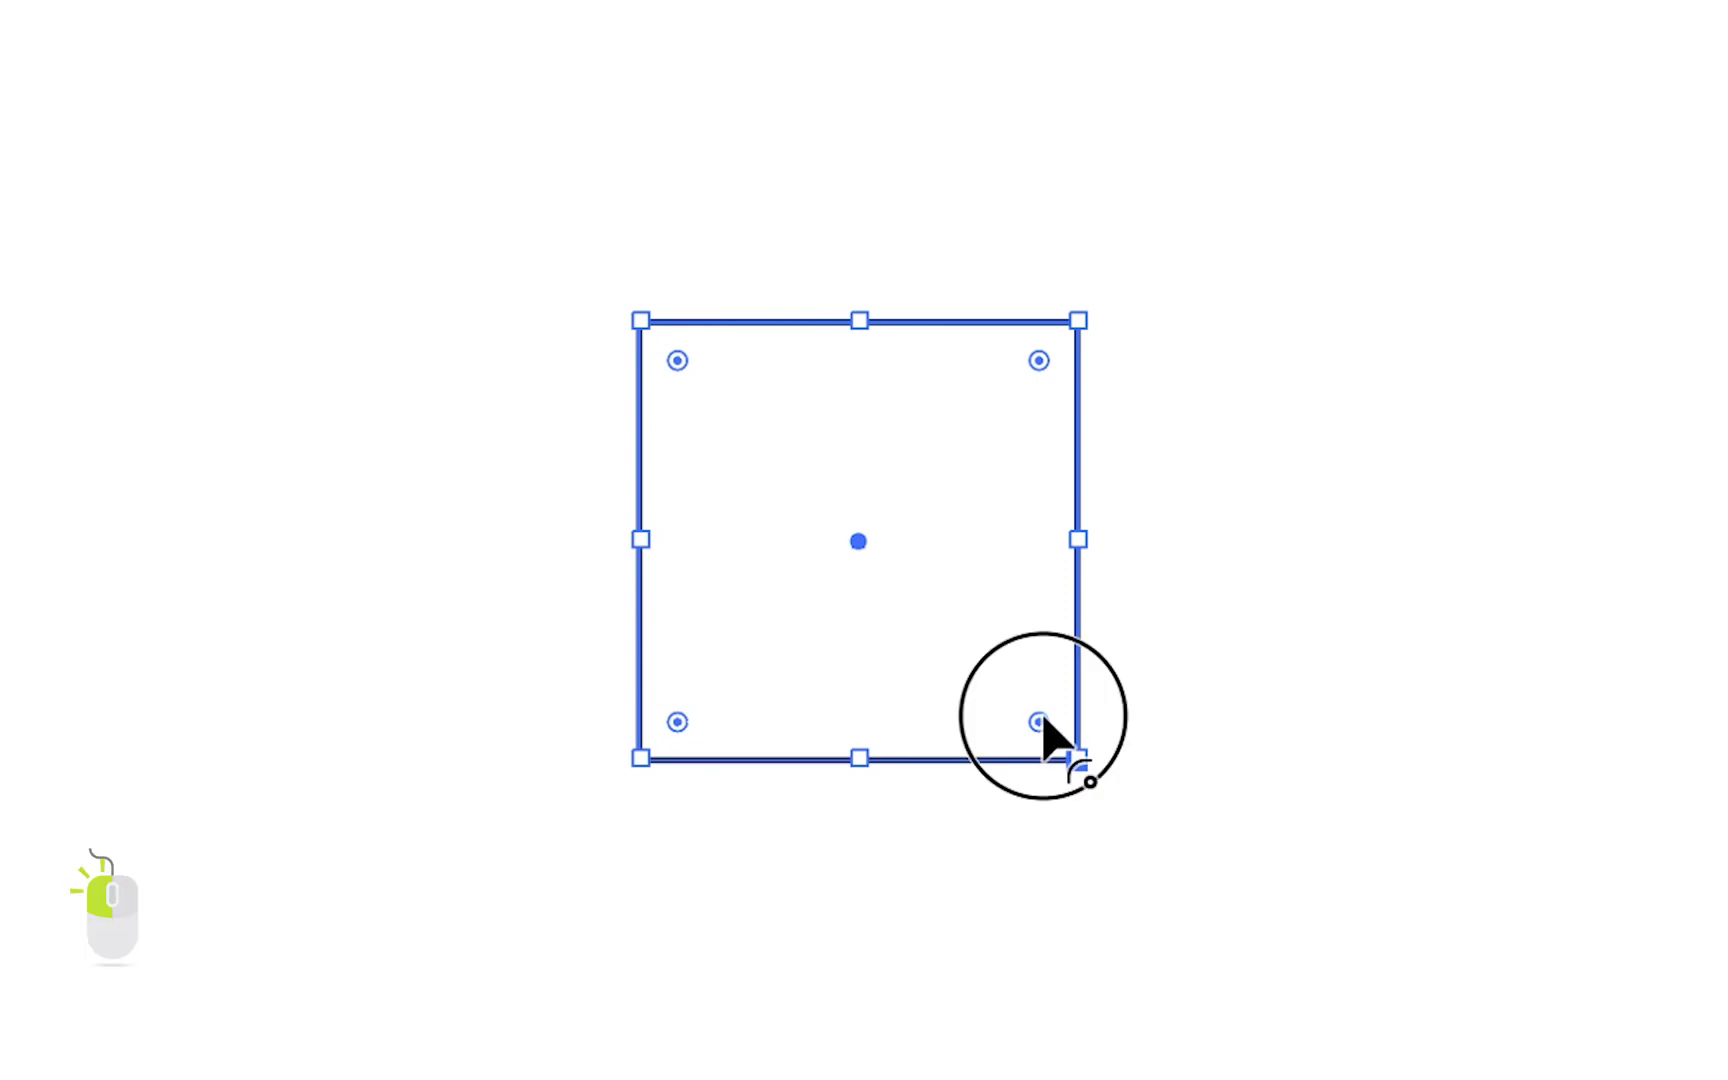
left_click_drag(1042, 720, 862, 518)
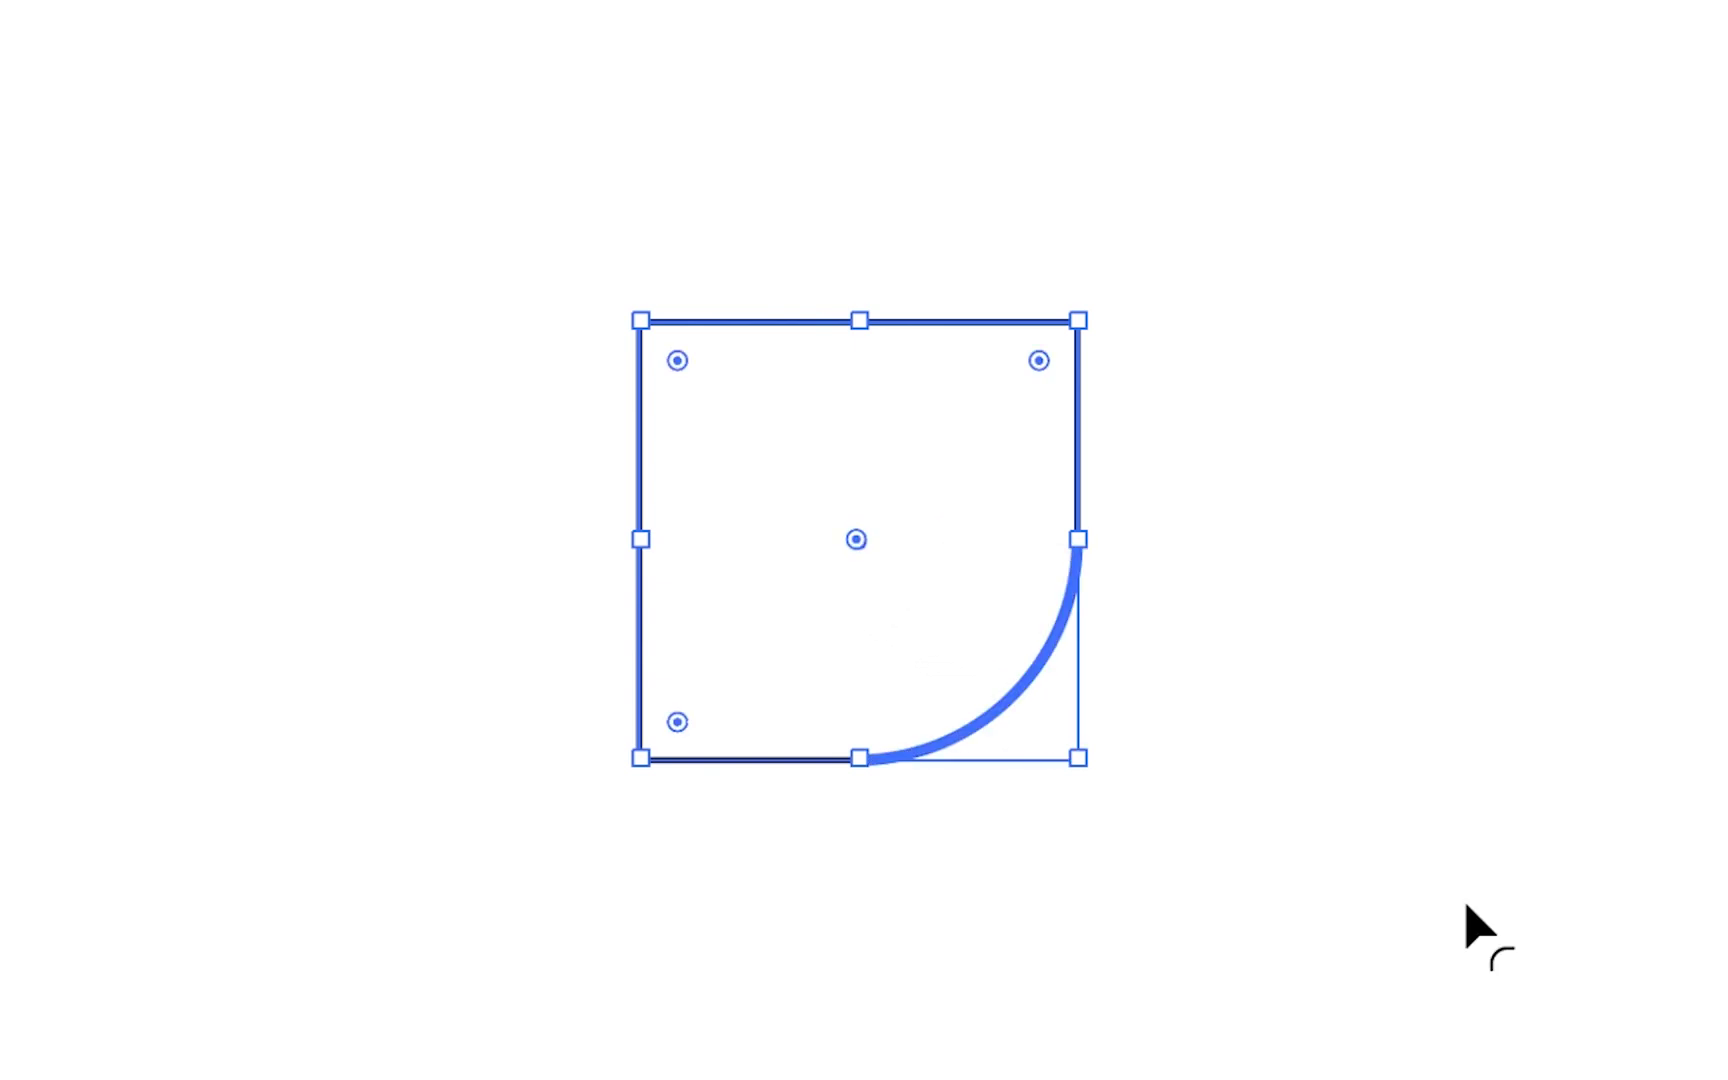
left_click(1468, 906)
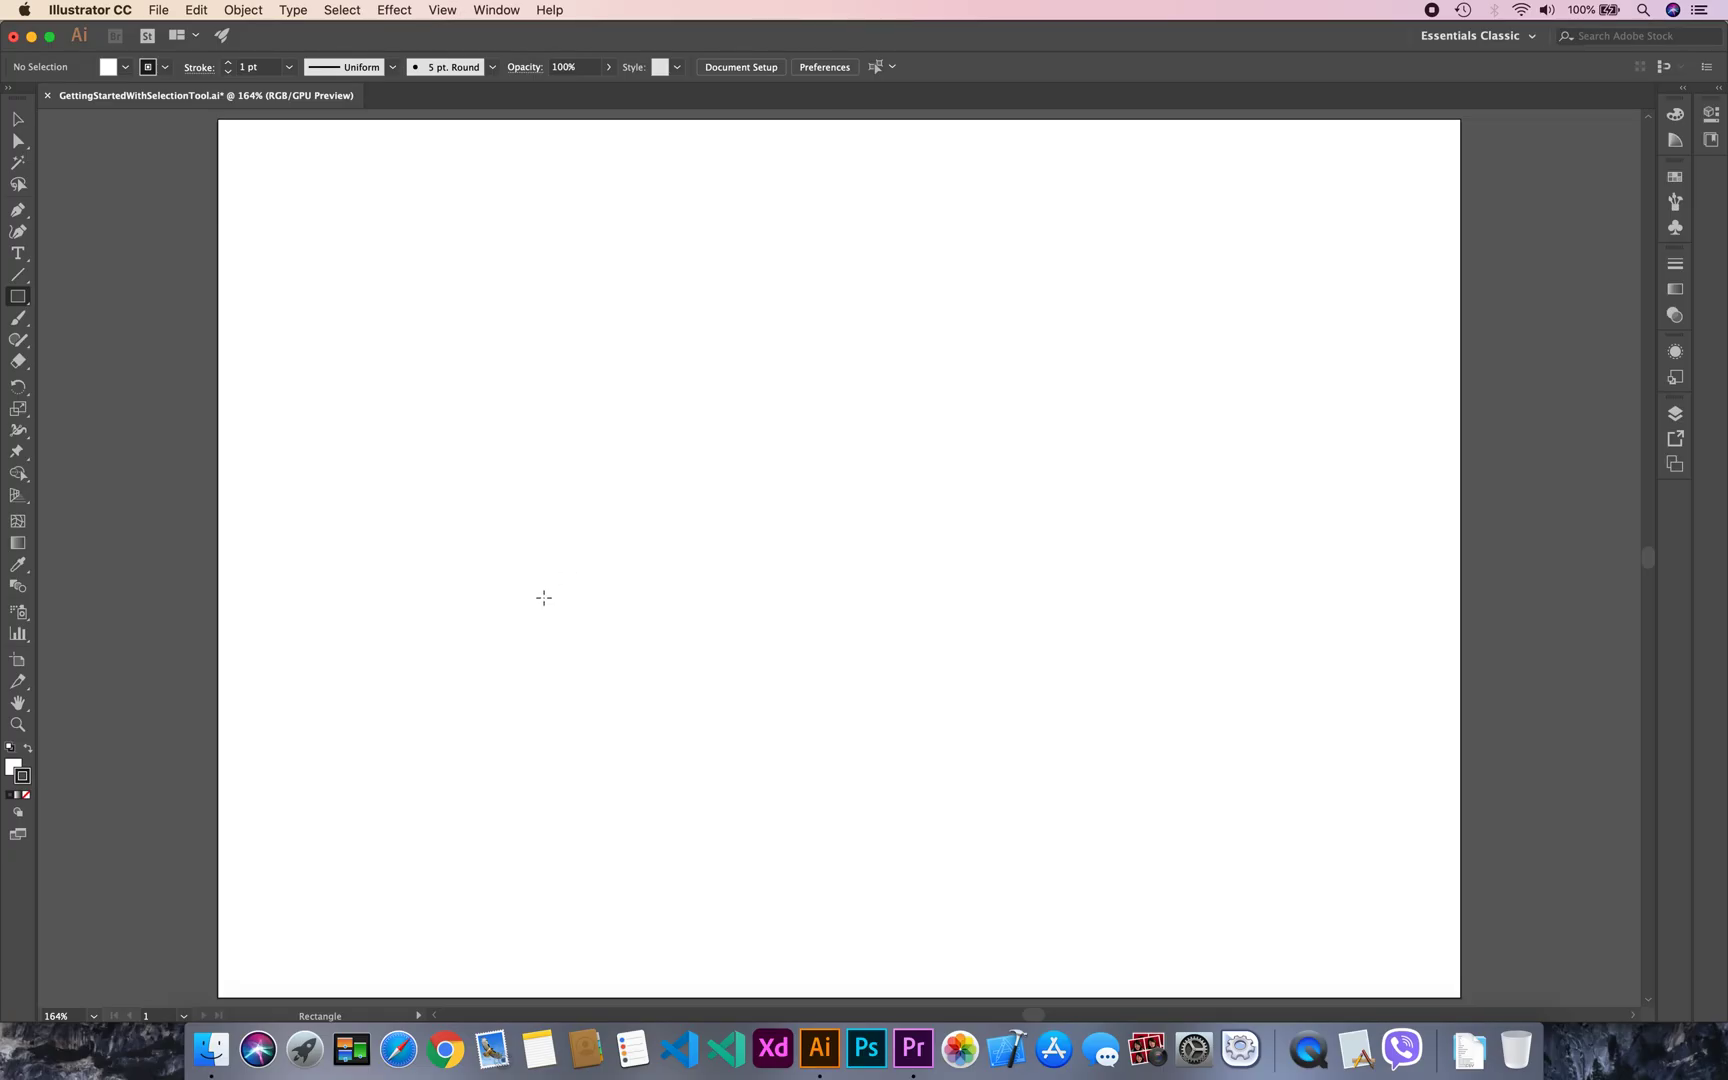
Draw a square about 1.48 in wide near the artboard's upper-left corner and duplicate it horizontally to its right.
left_click_drag(240, 140, 397, 269)
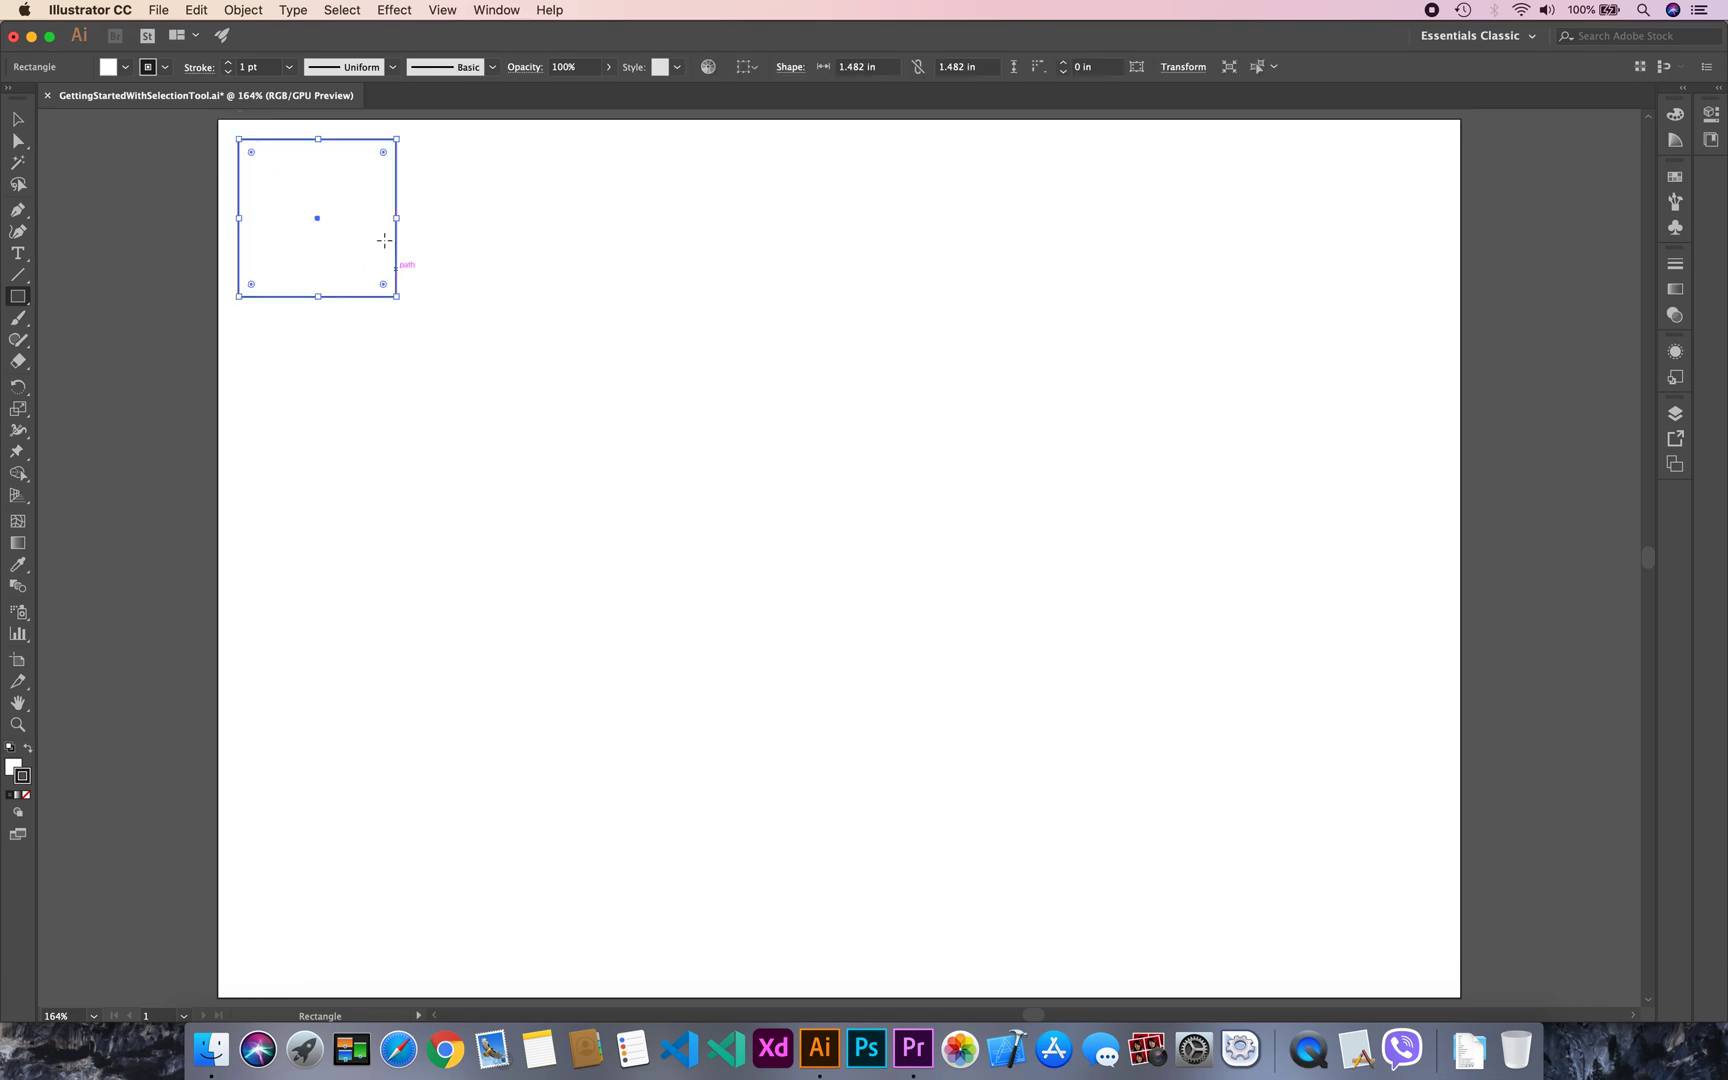
key("v")
left_click_drag(351, 142, 567, 154)
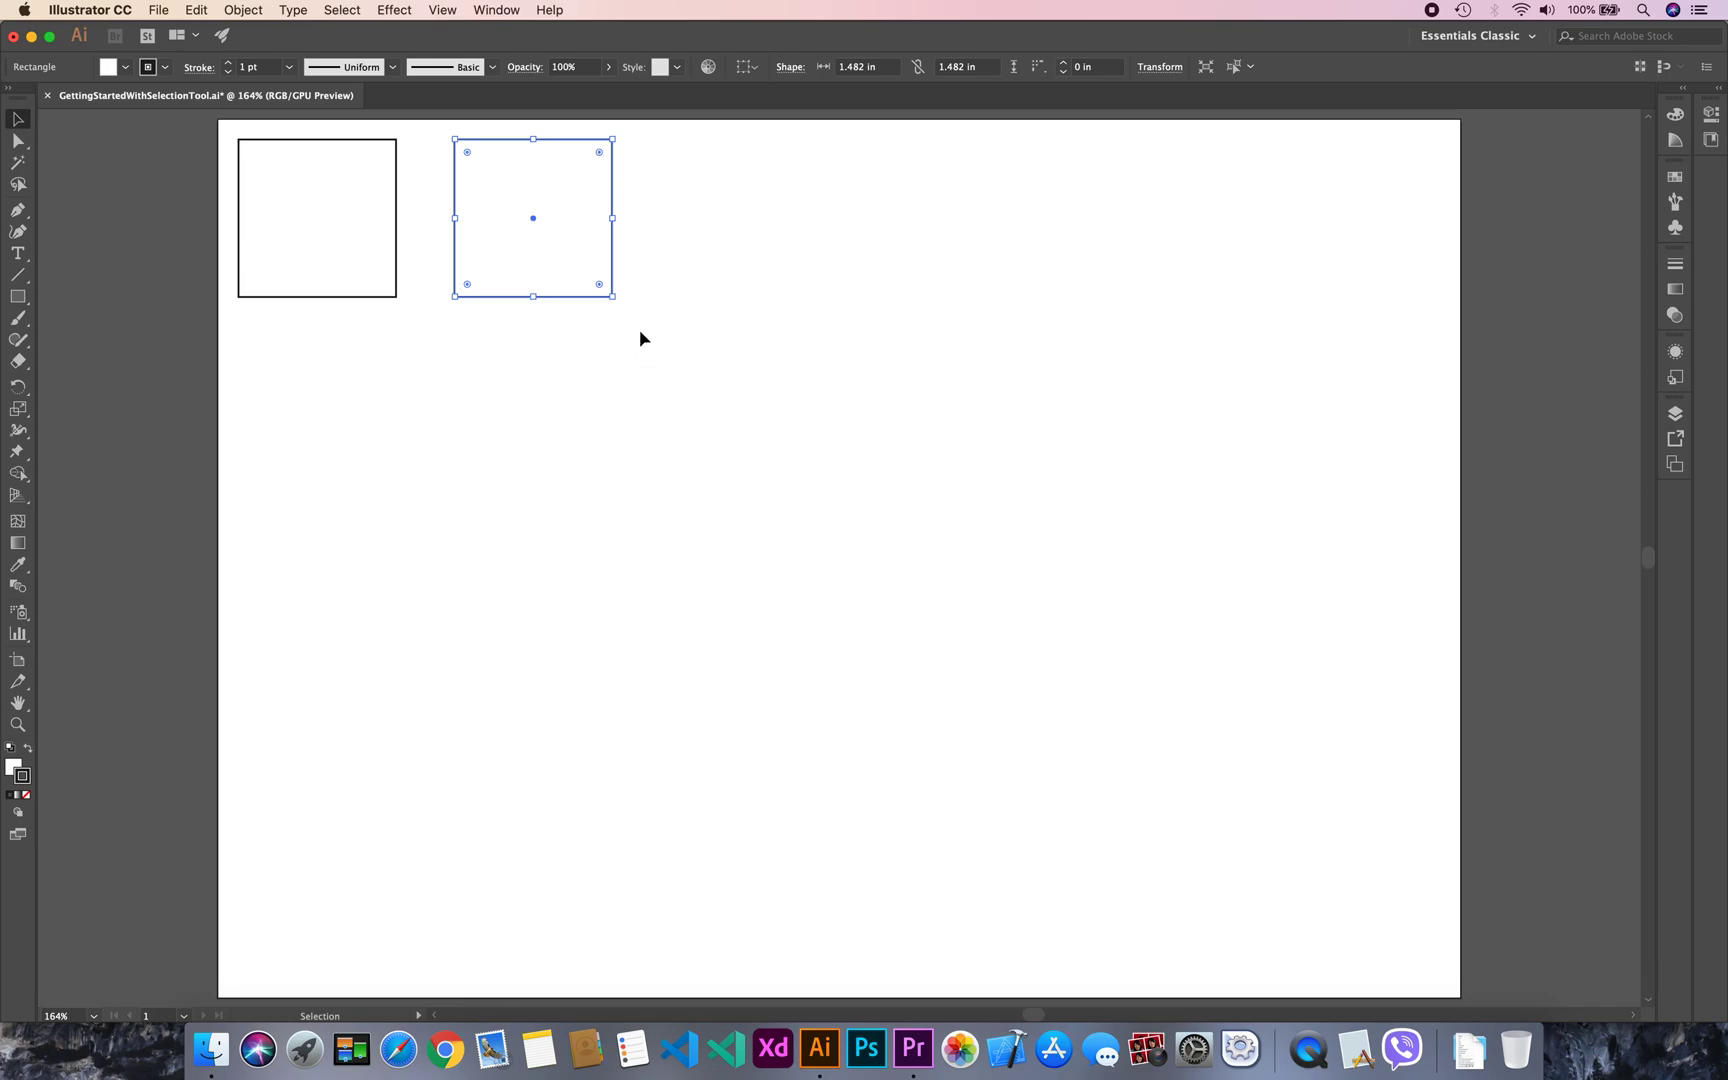
Duplicate both squares straight below to form a two-by-two grid, and select only the lower-right copy.
left_click_drag(705, 351, 228, 186)
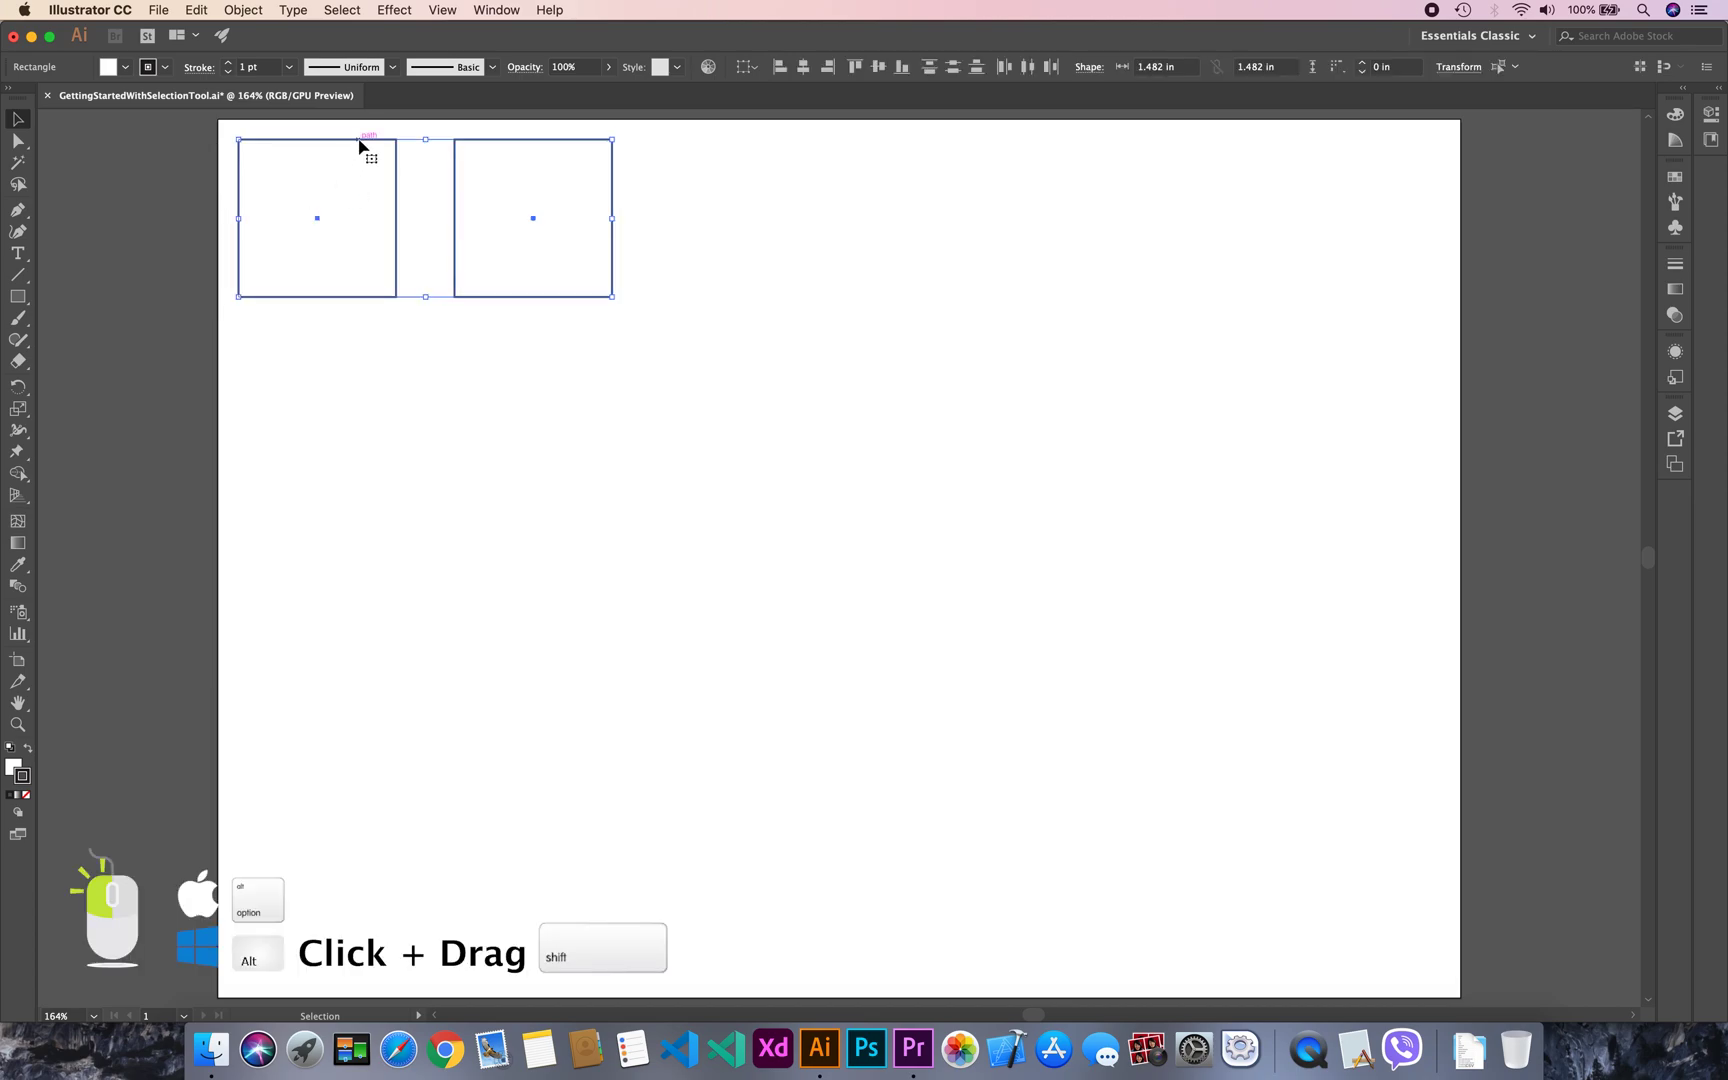
left_click_drag(360, 146, 374, 361)
left_click(810, 415)
left_click(548, 363)
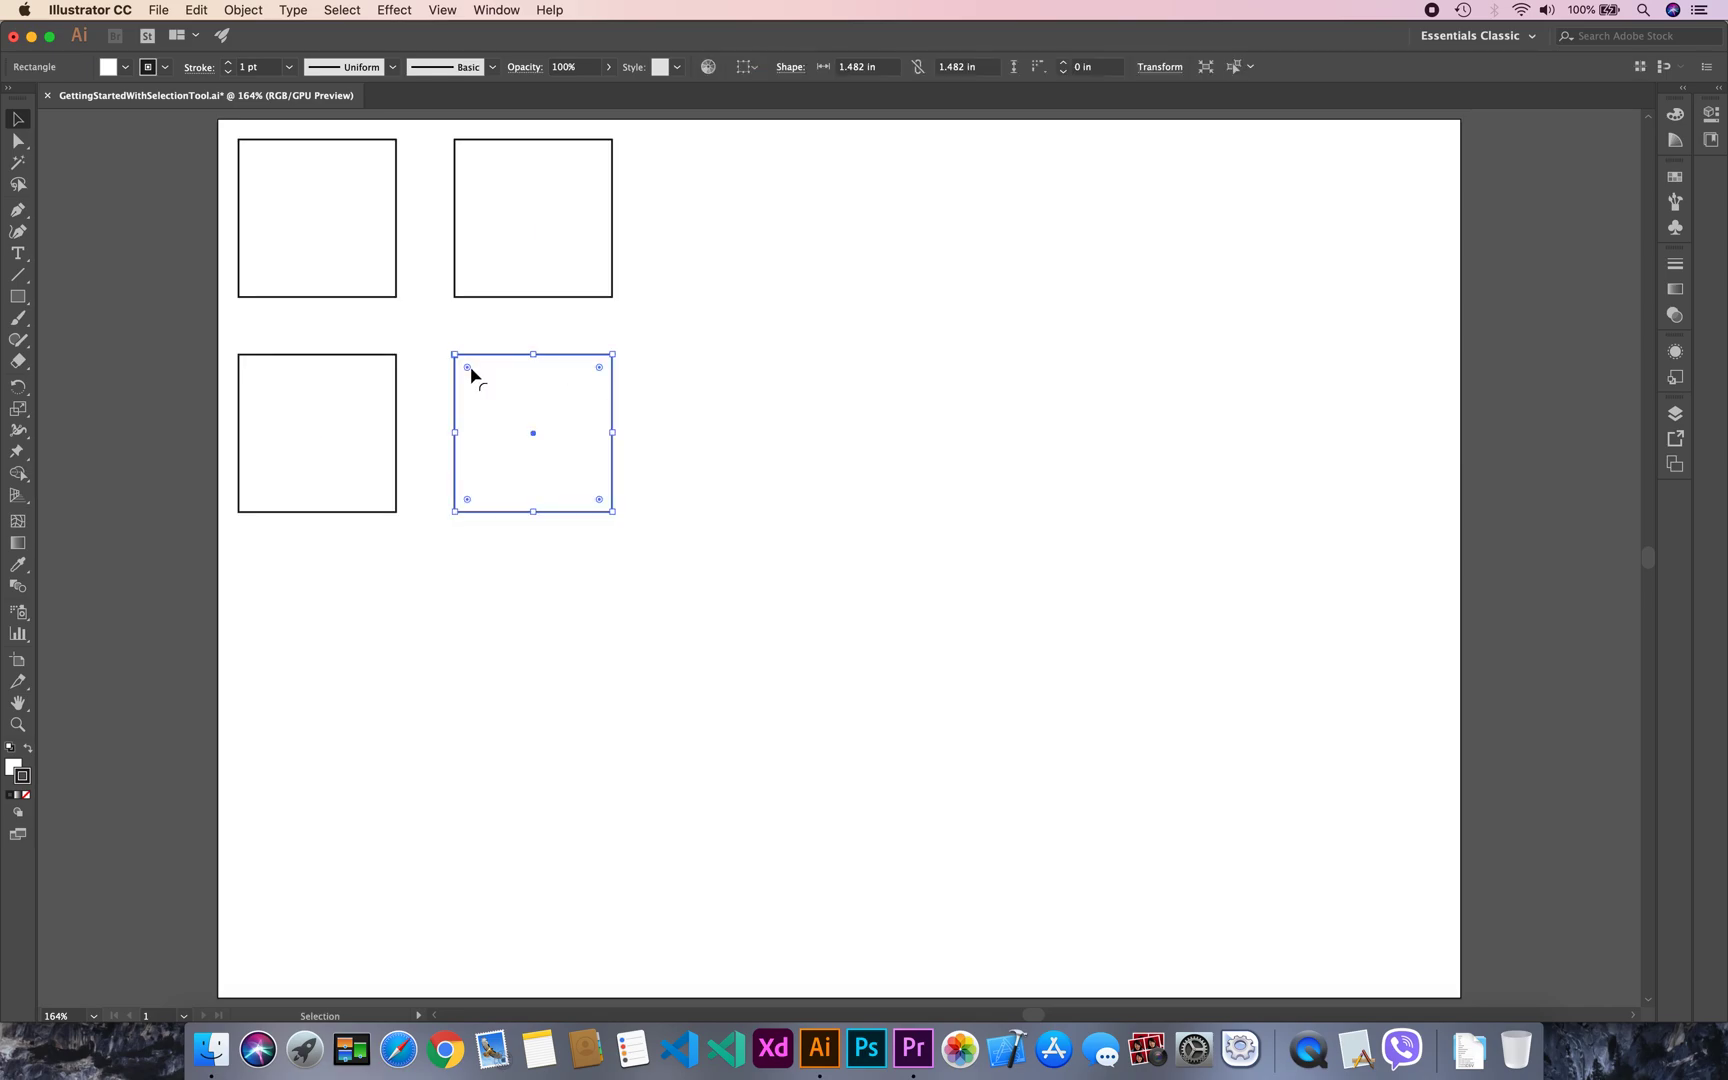
Round only the inward-facing corner of each of the four squares, pulling each corner widget in to its square's center.
left_click_drag(468, 368, 532, 432)
left_click(470, 289)
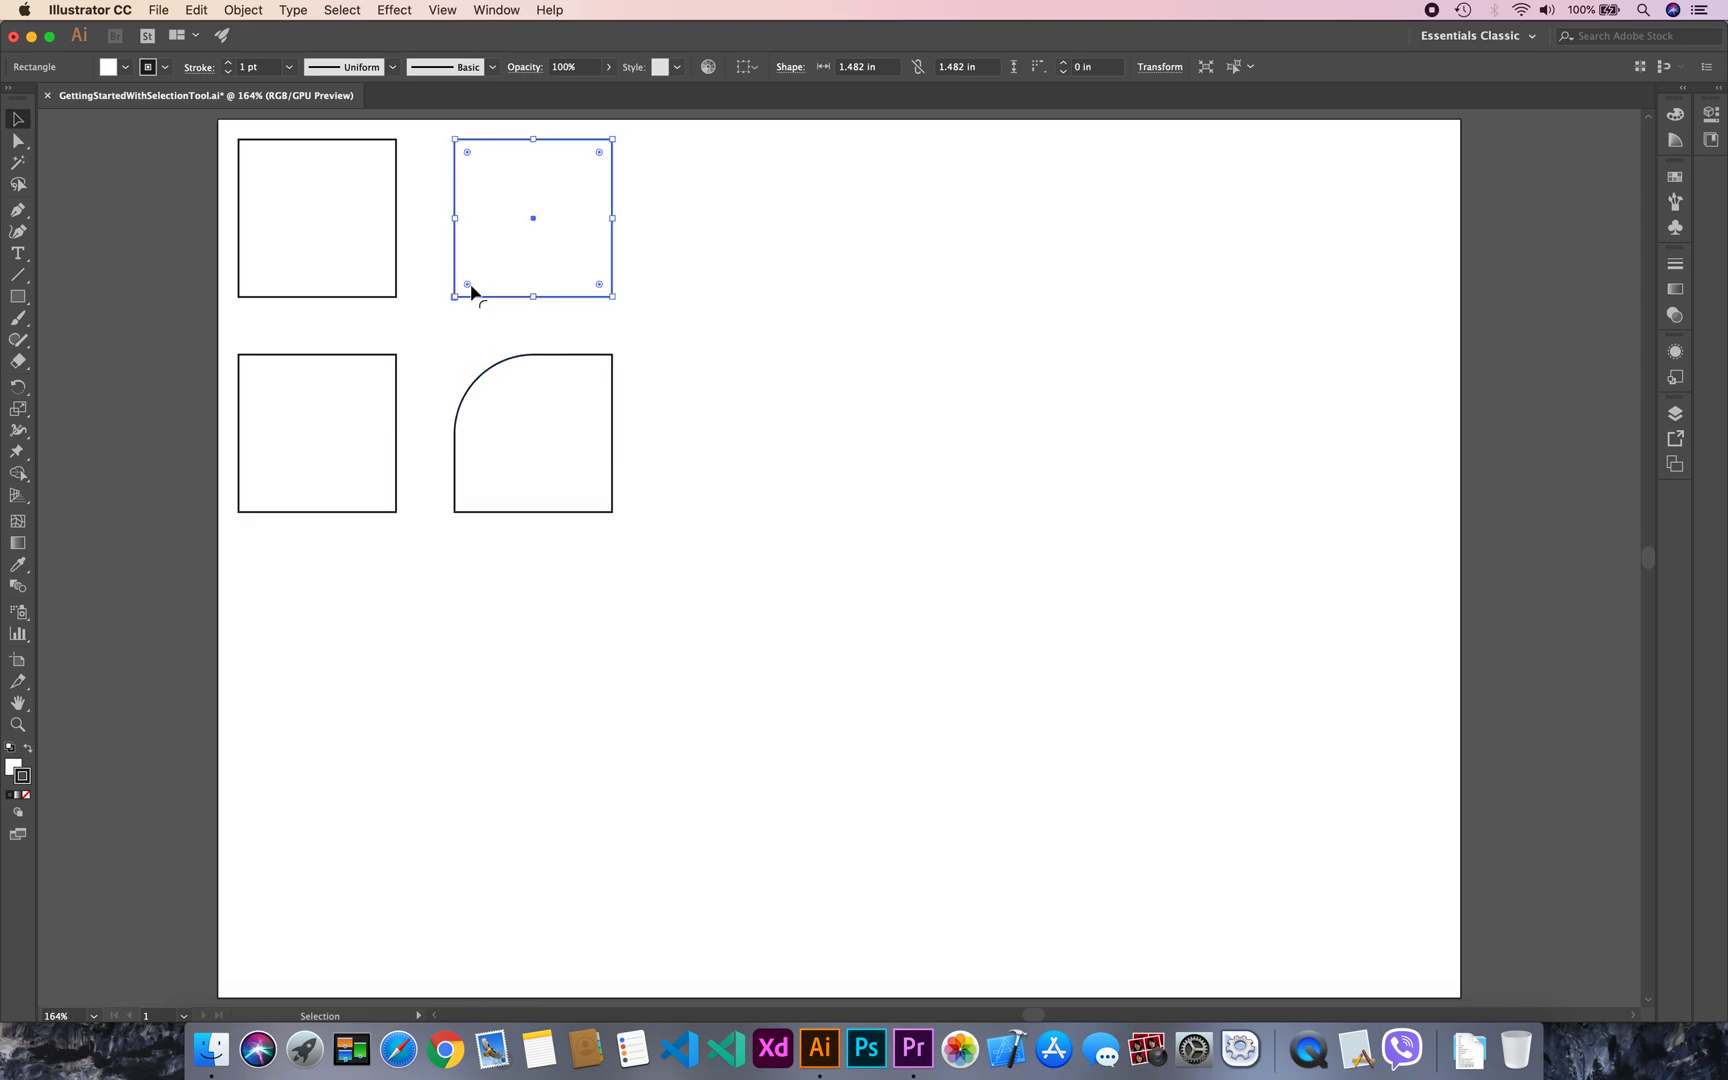
left_click_drag(468, 288, 540, 216)
left_click(386, 290)
left_click_drag(386, 290, 318, 222)
left_click(397, 415)
left_click_drag(386, 366, 334, 449)
left_click(725, 466)
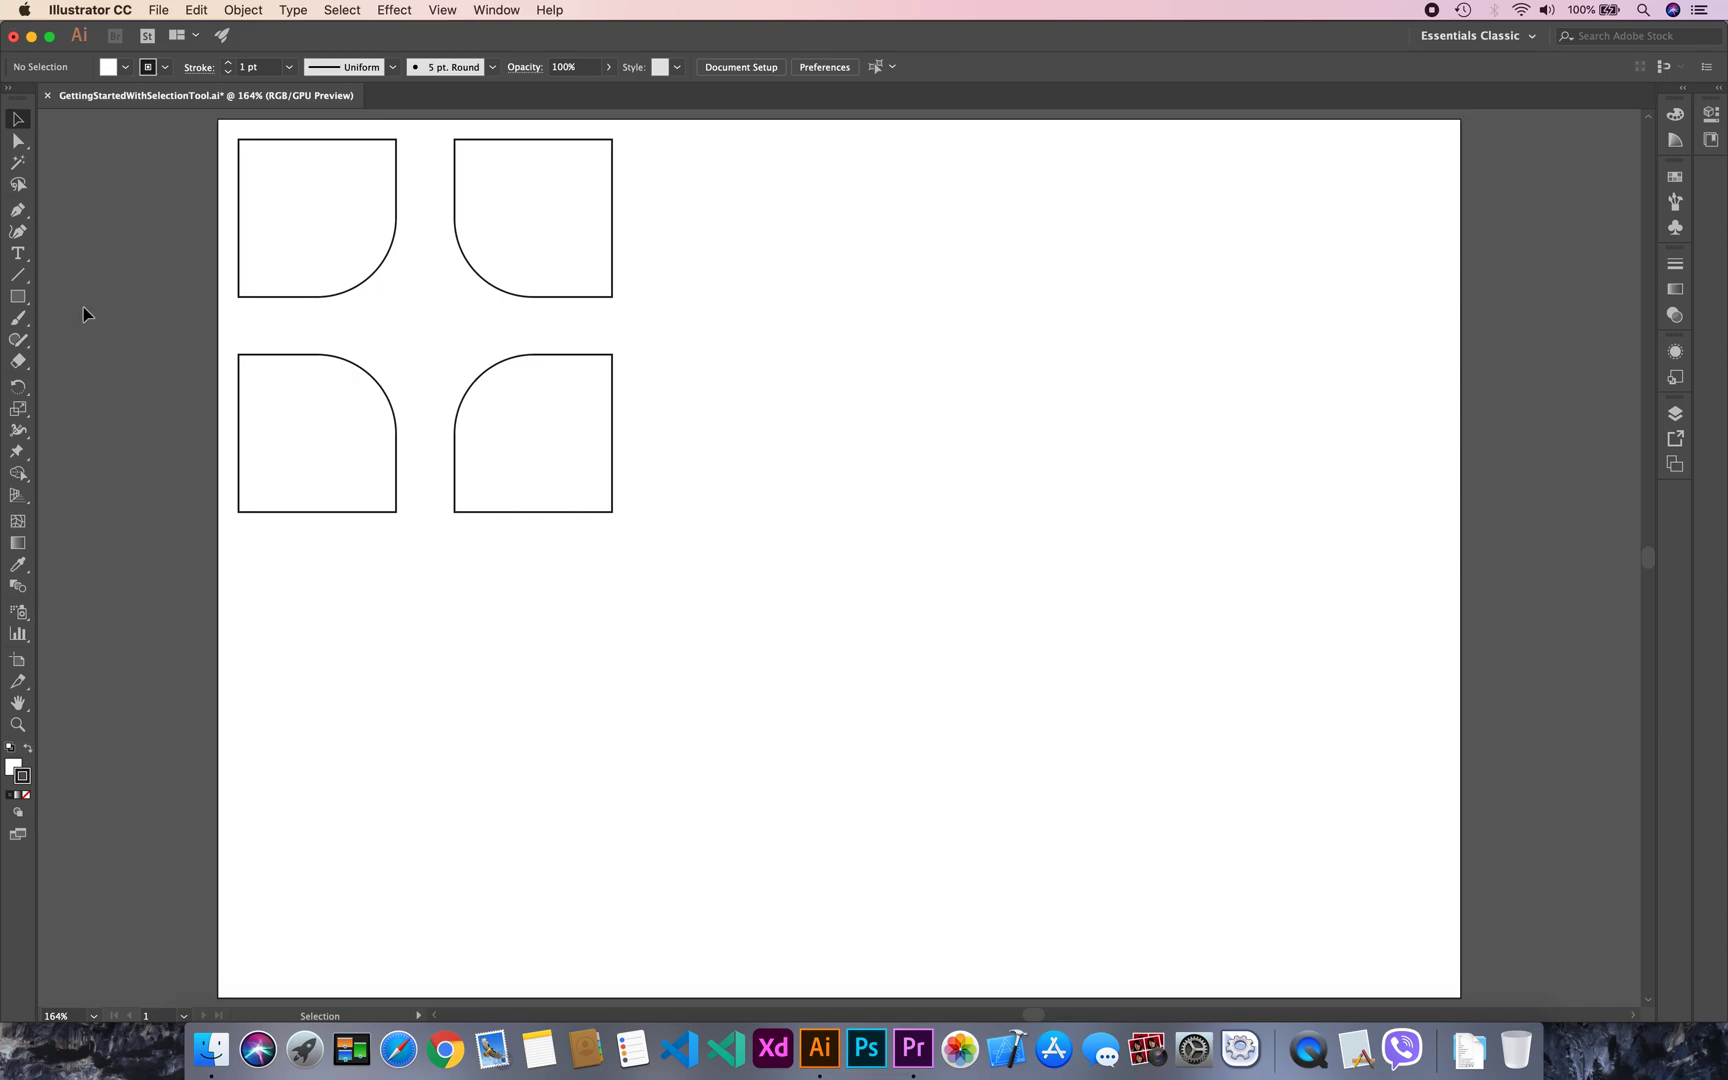
Create a 2 by 2 in rounded rectangle with a 0.1 in corner radius in the empty area beside the square grid.
left_click_drag(32, 295, 180, 325)
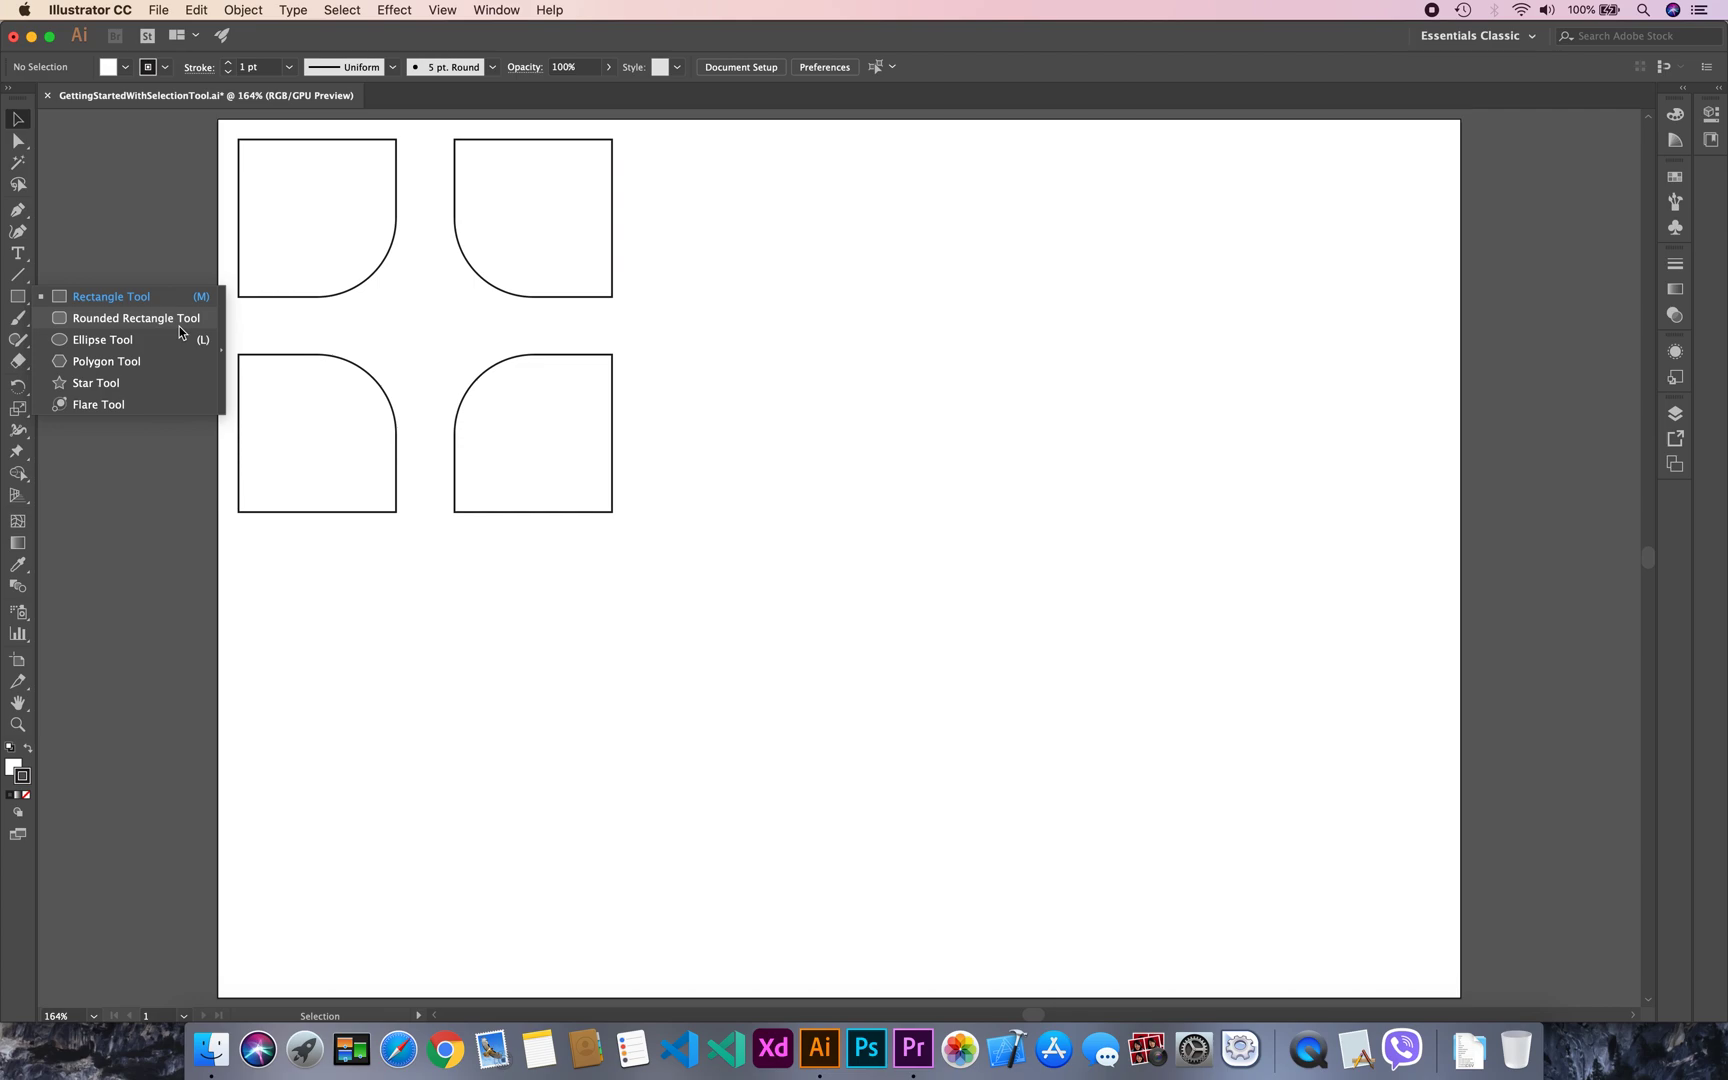
left_click(180, 325)
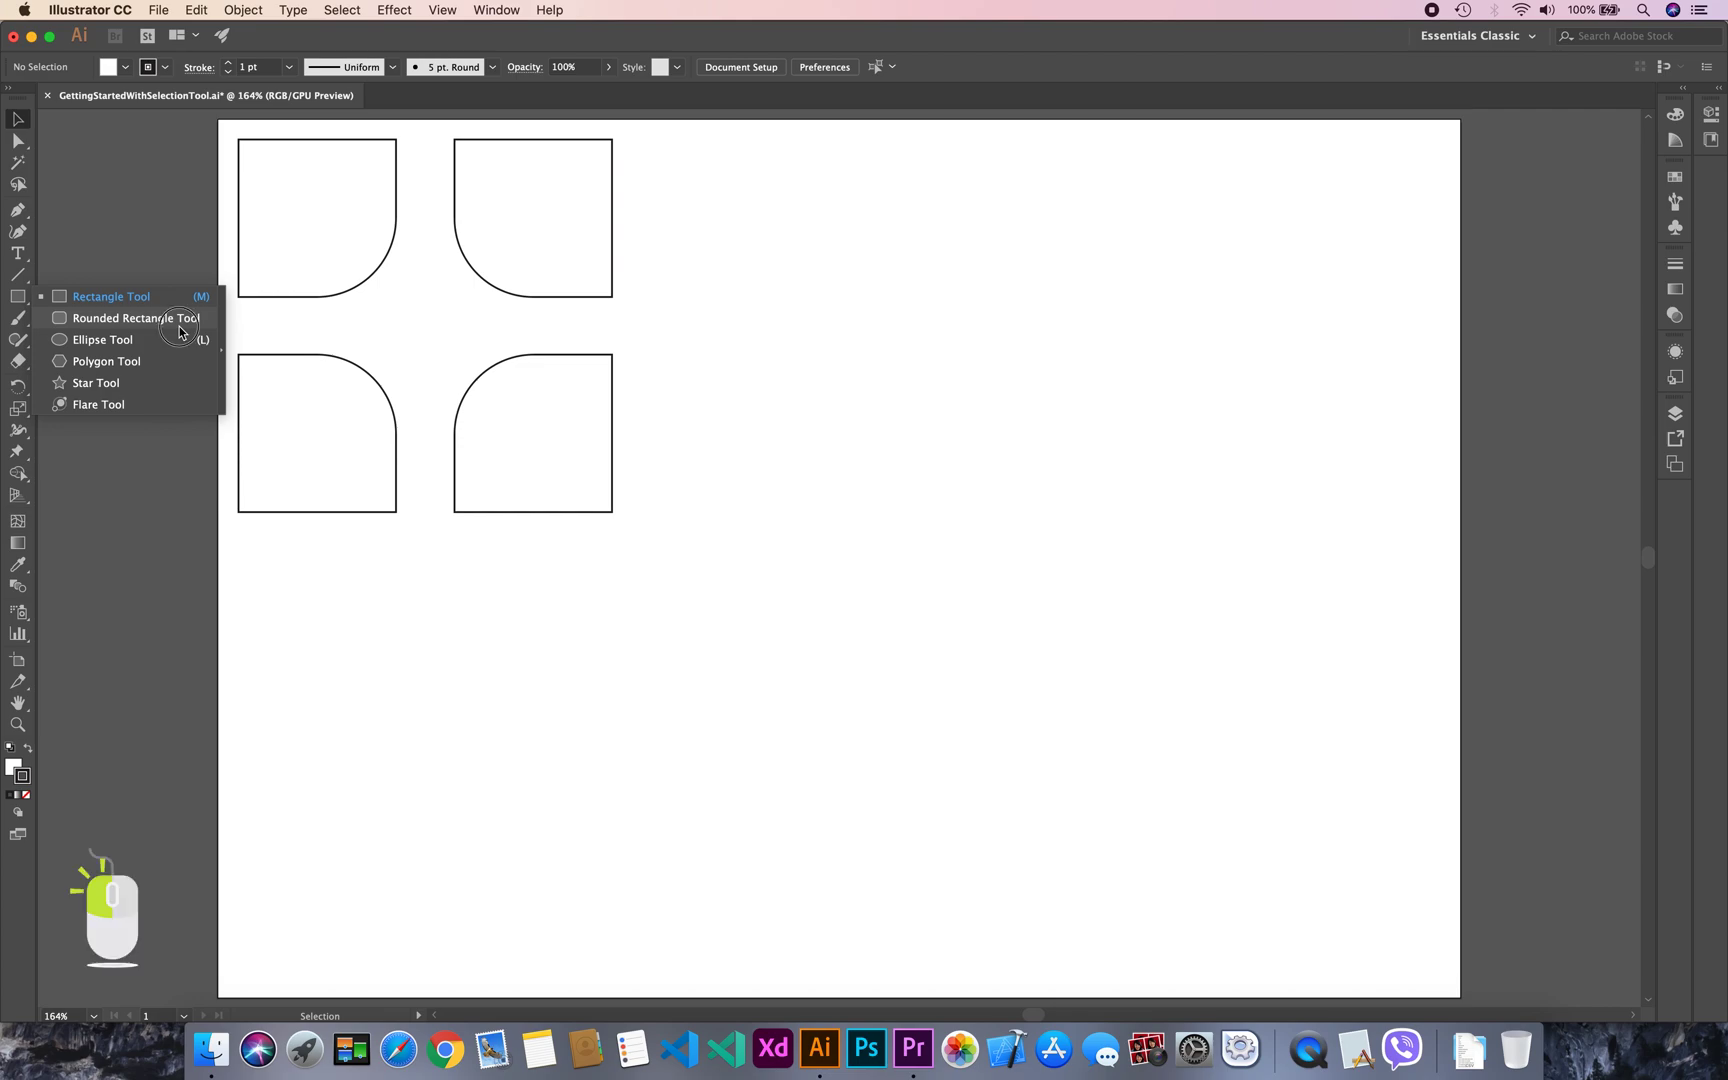
left_click(796, 263)
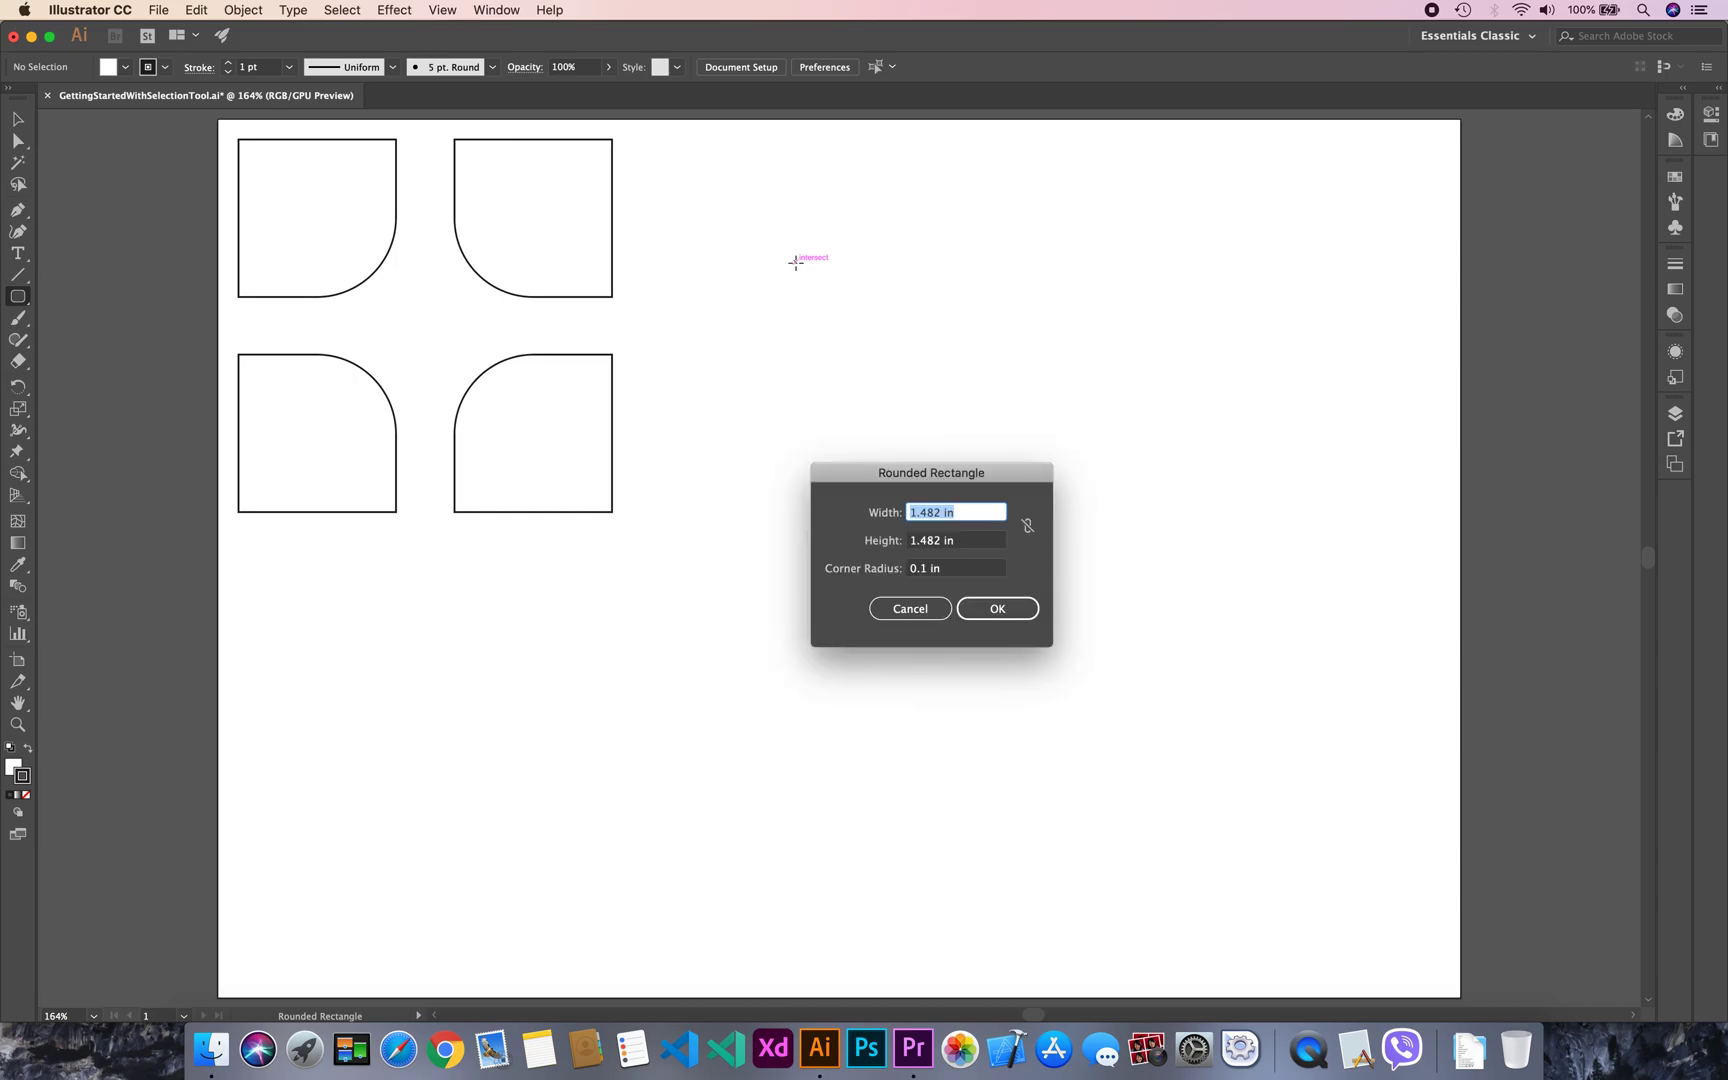
type("2")
key("Tab")
type("2")
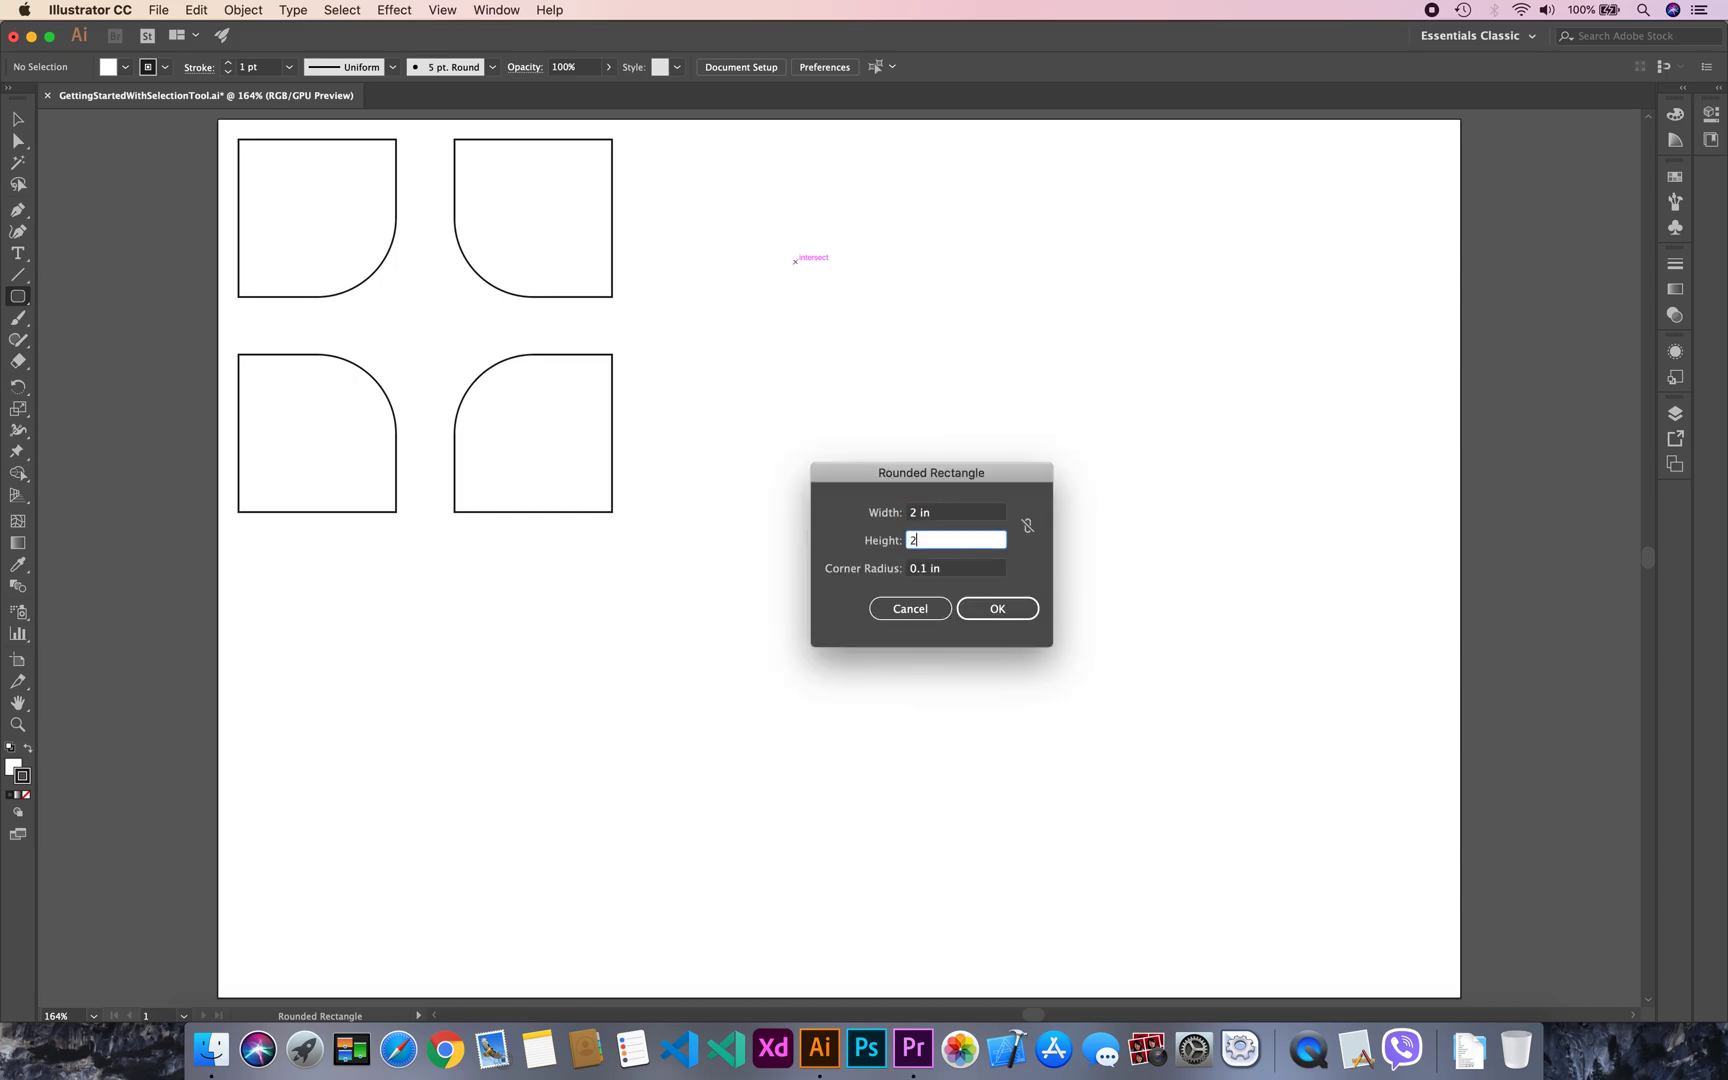
key("Tab")
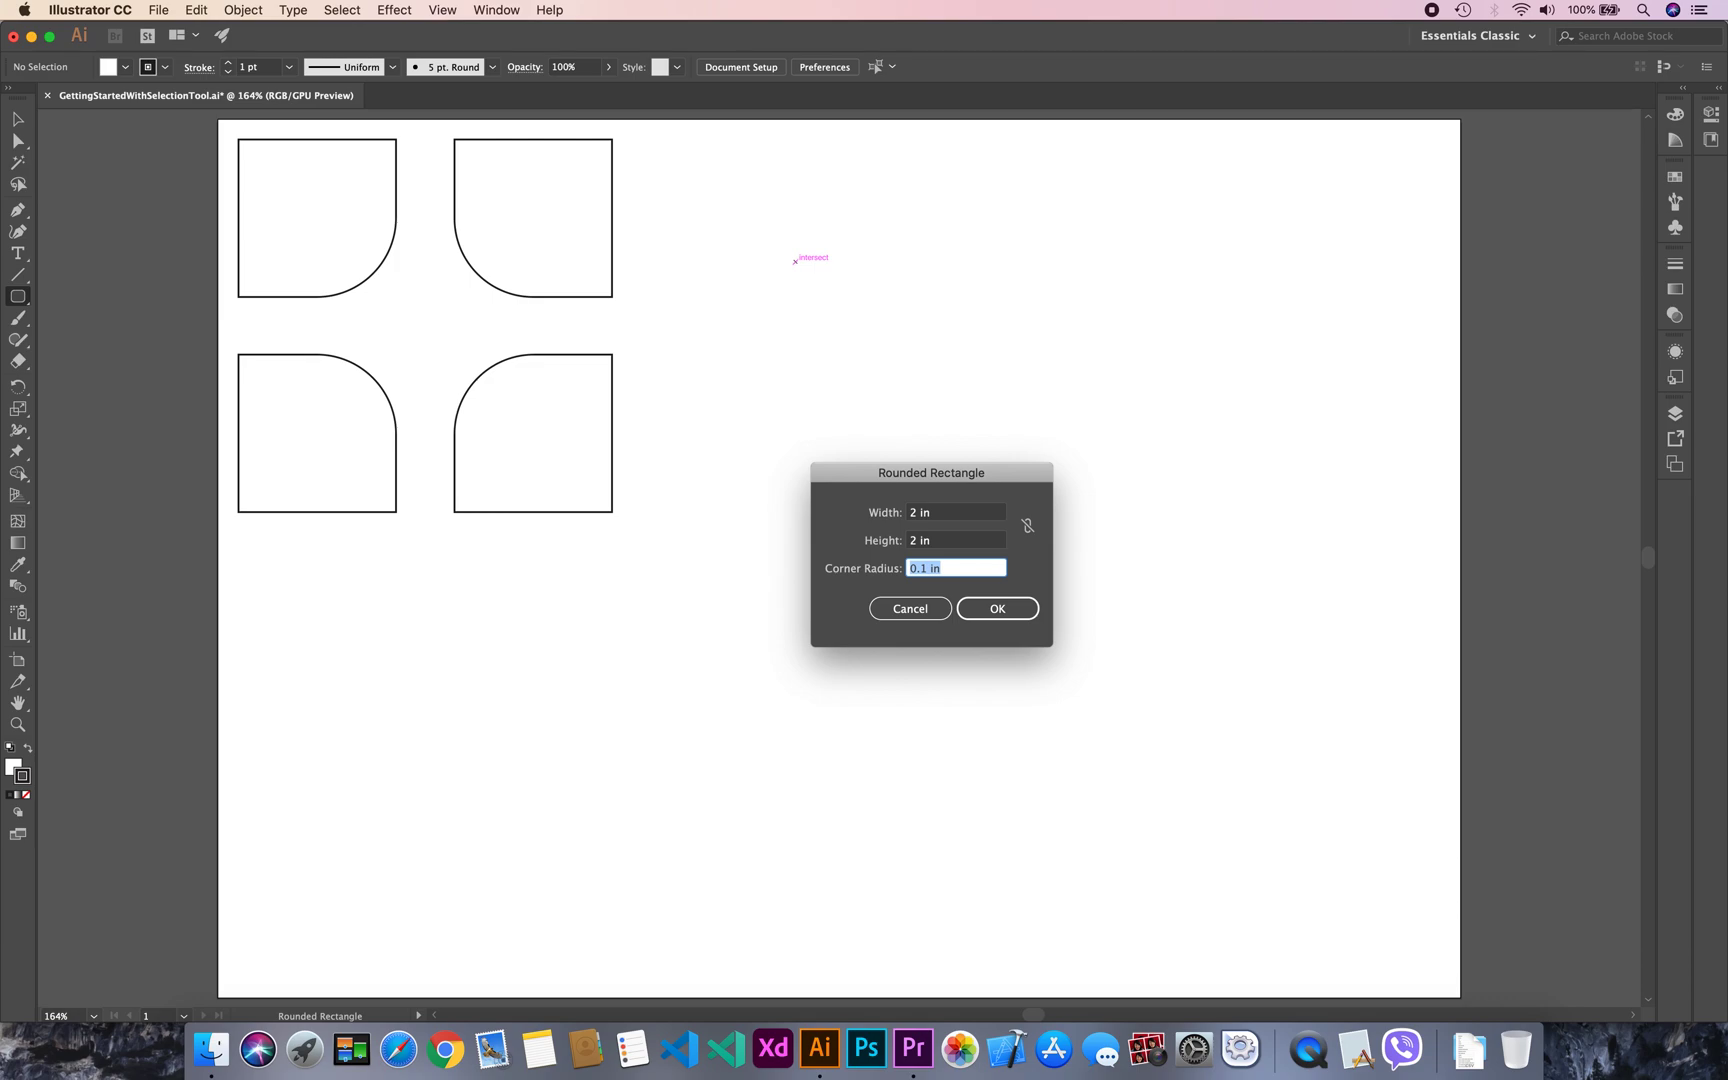
left_click(1005, 610)
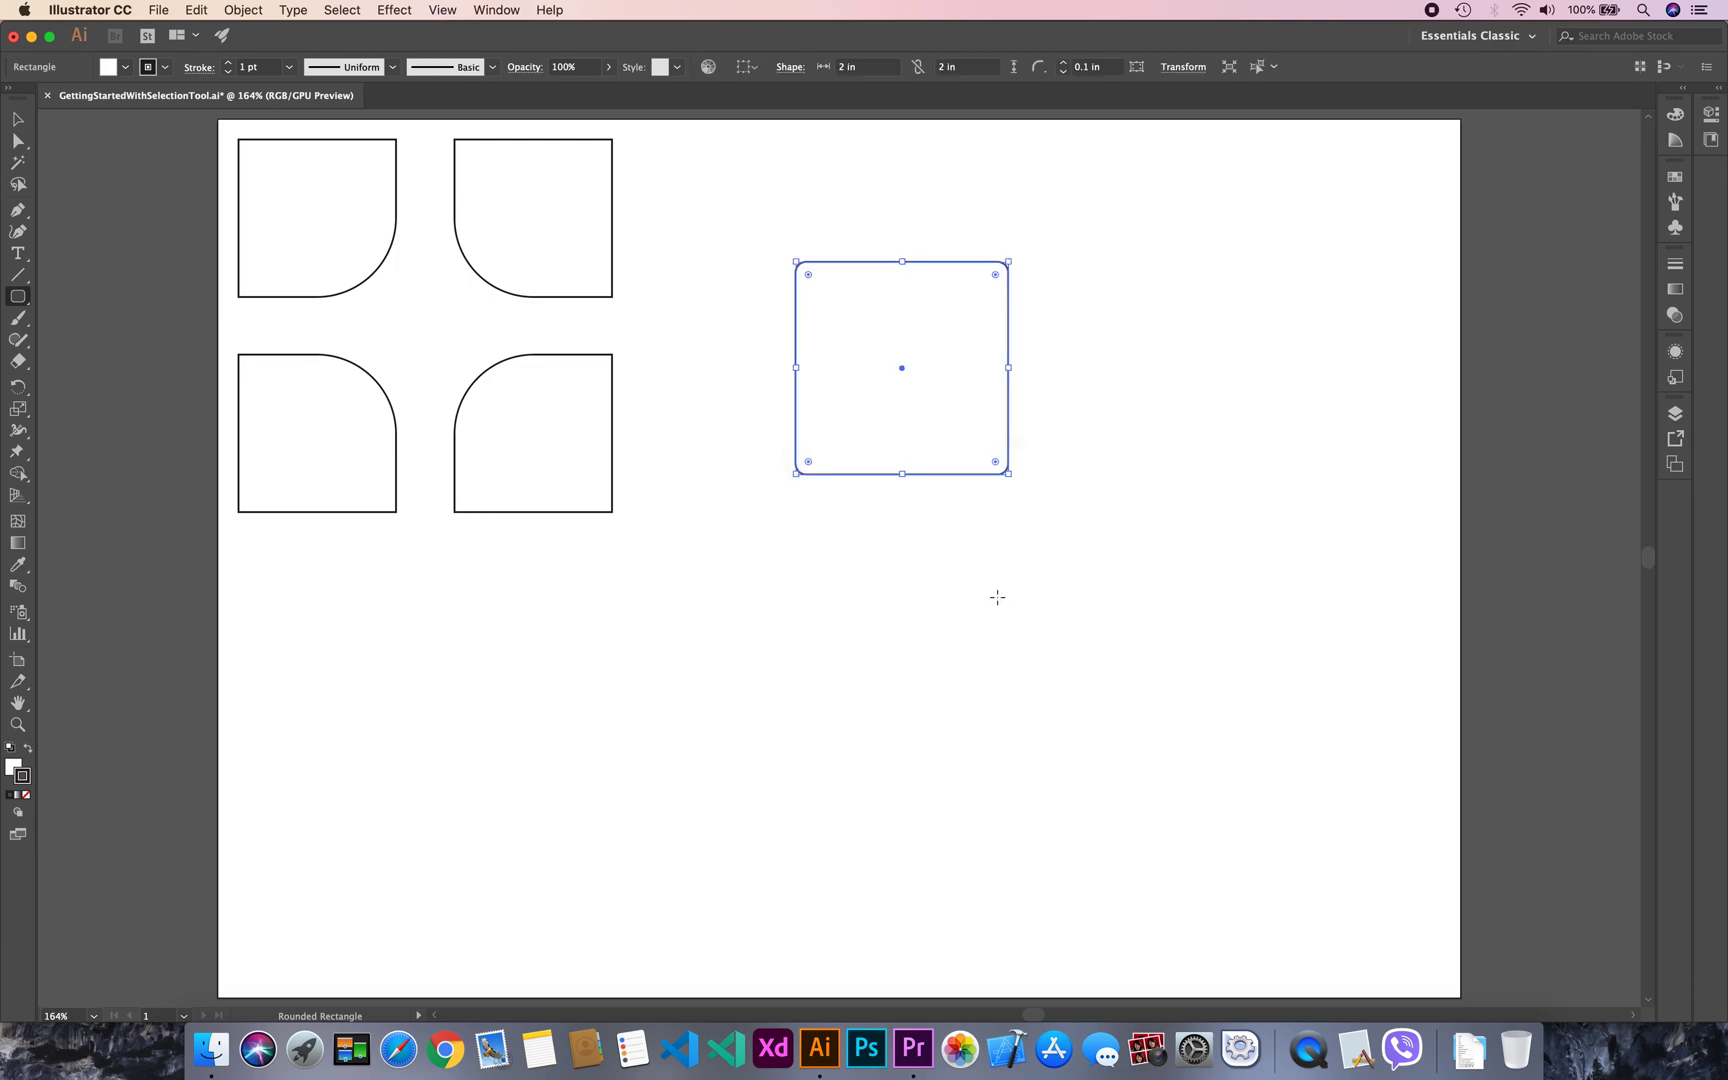
Duplicate the rounded square horizontally to its right, copy both straight below into a two-by-two grid, and deselect everything.
key("v")
left_click_drag(987, 262, 1099, 282)
left_click_drag(1115, 393, 1142, 571)
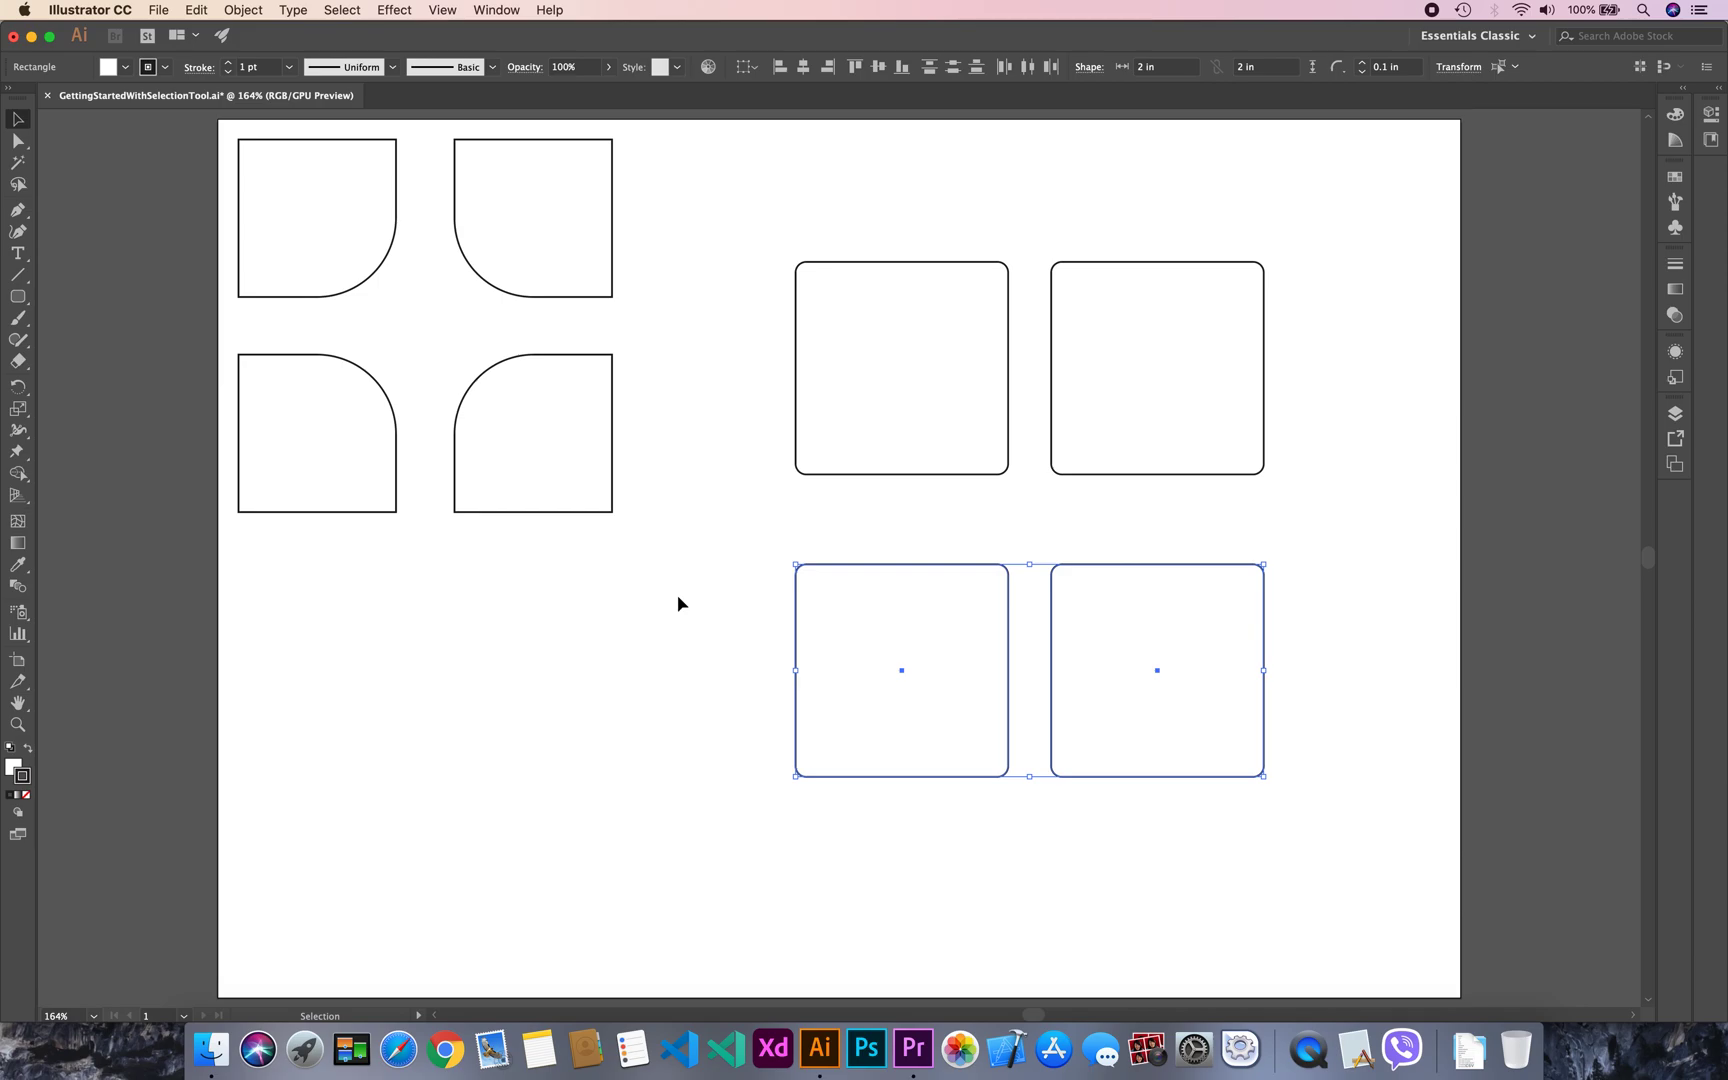
key("super+shift+a")
Create a 1 by 1 in circle with the Ellipse tool in the empty area below the first square grid.
left_click(17, 296)
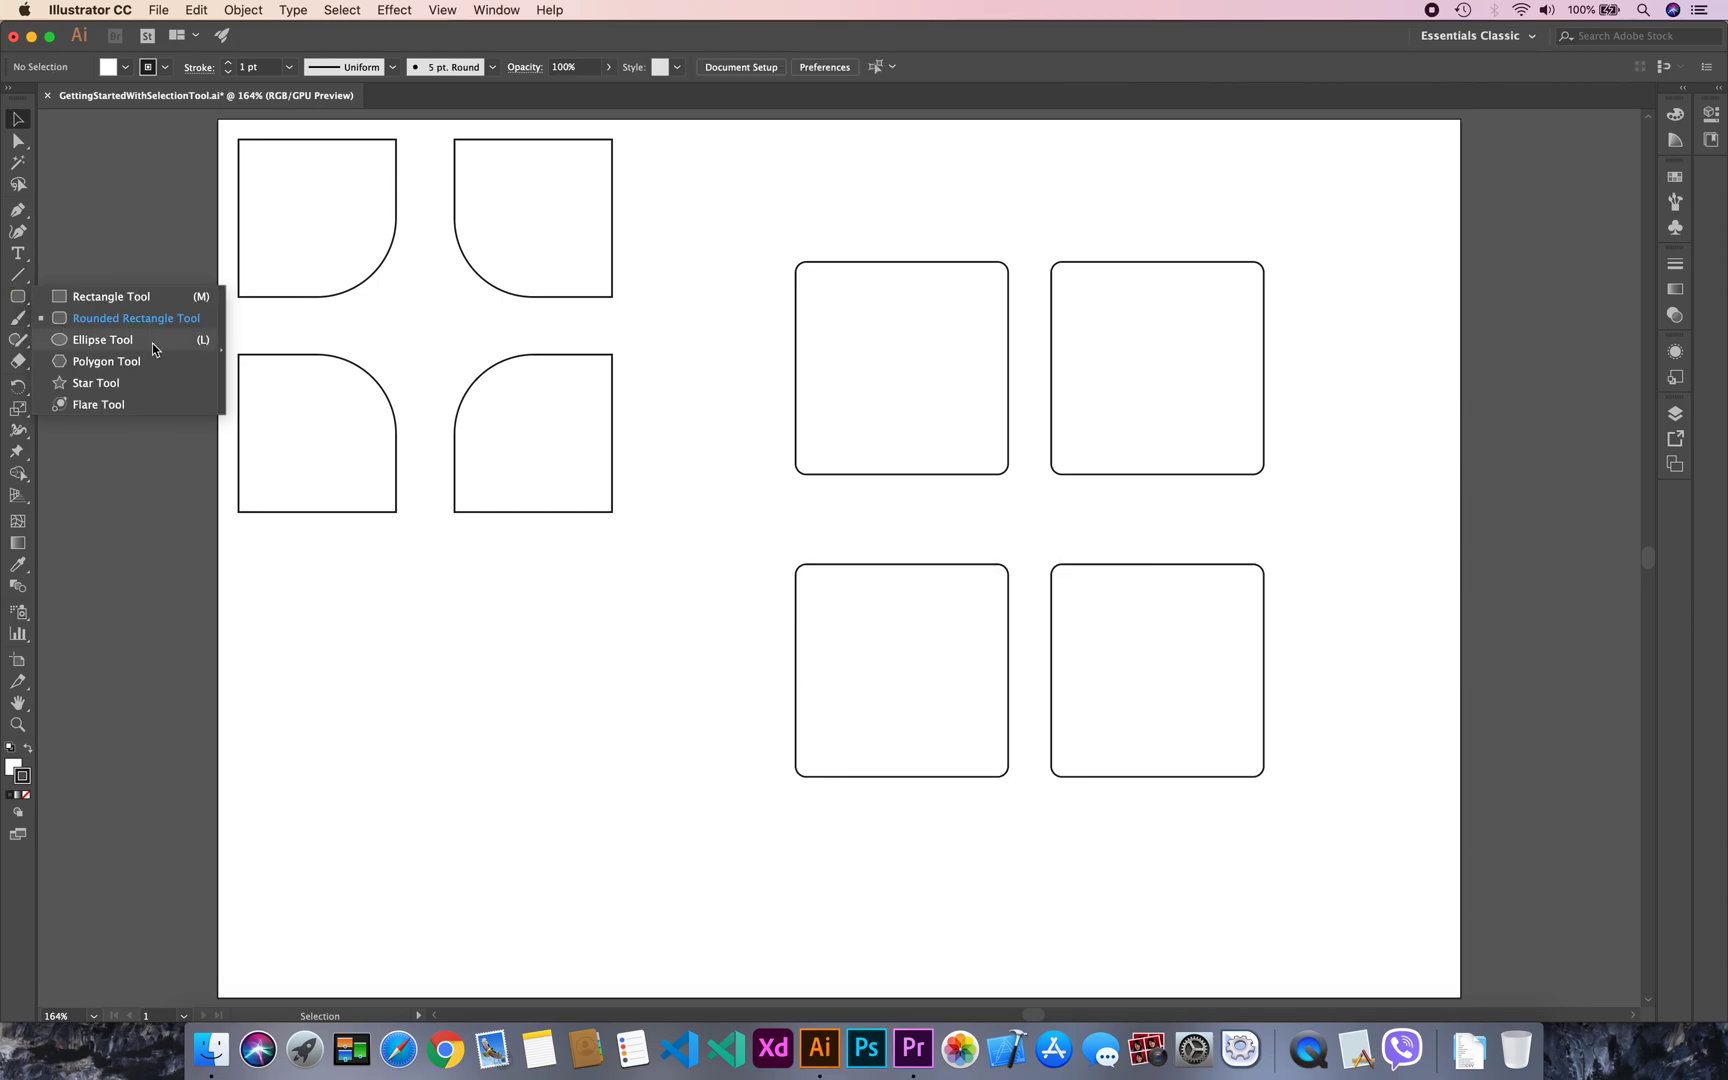
left_click(153, 343)
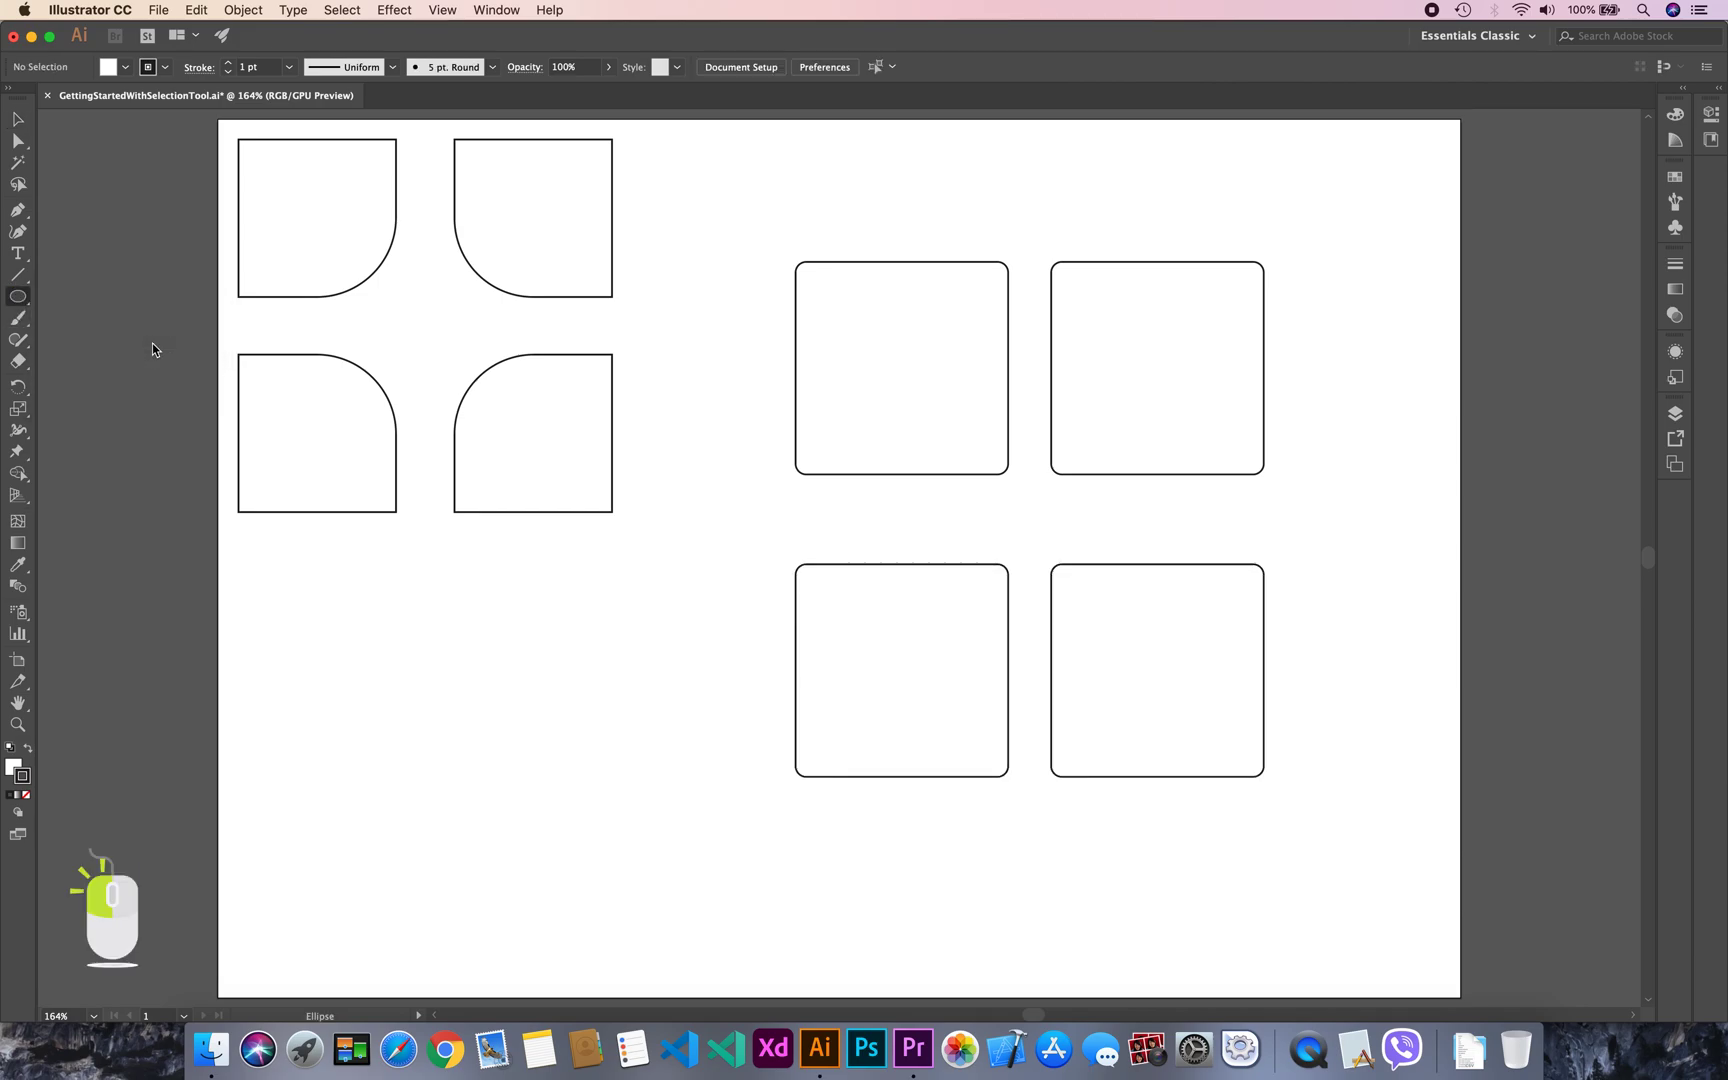
left_click(517, 727)
type("1")
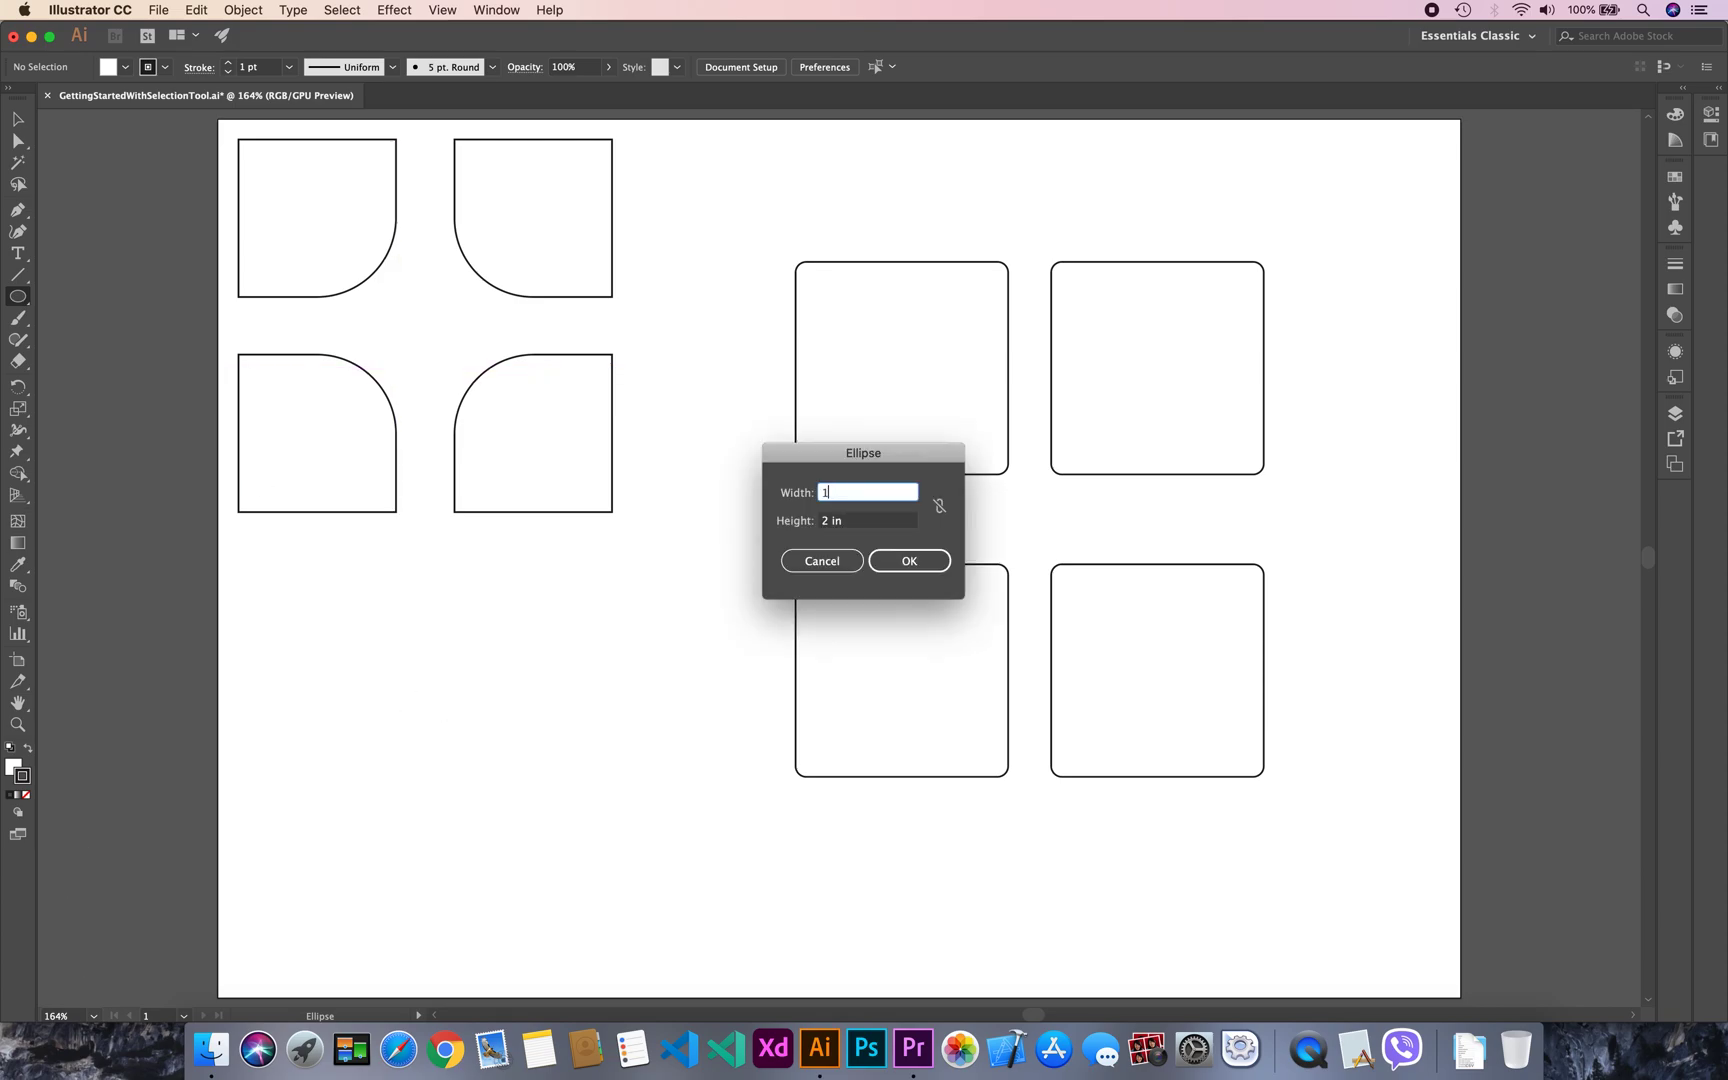
key("Tab")
type("1")
key("Tab")
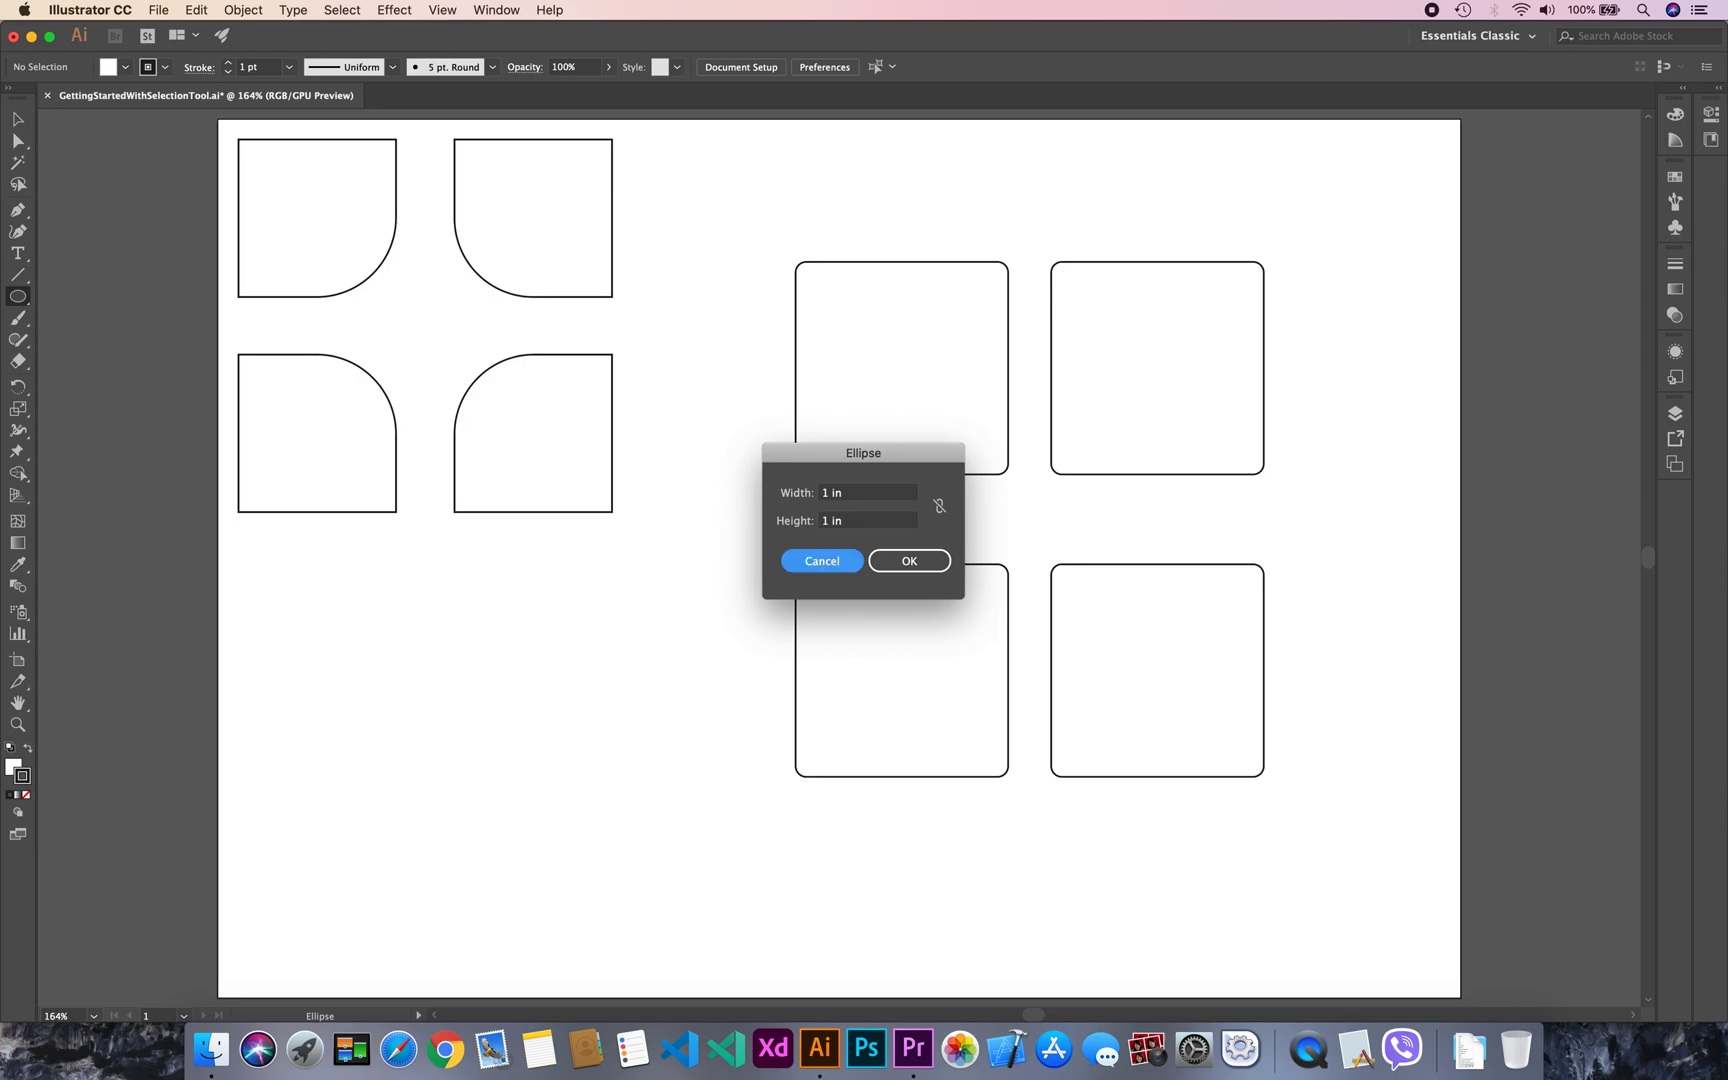
left_click(909, 563)
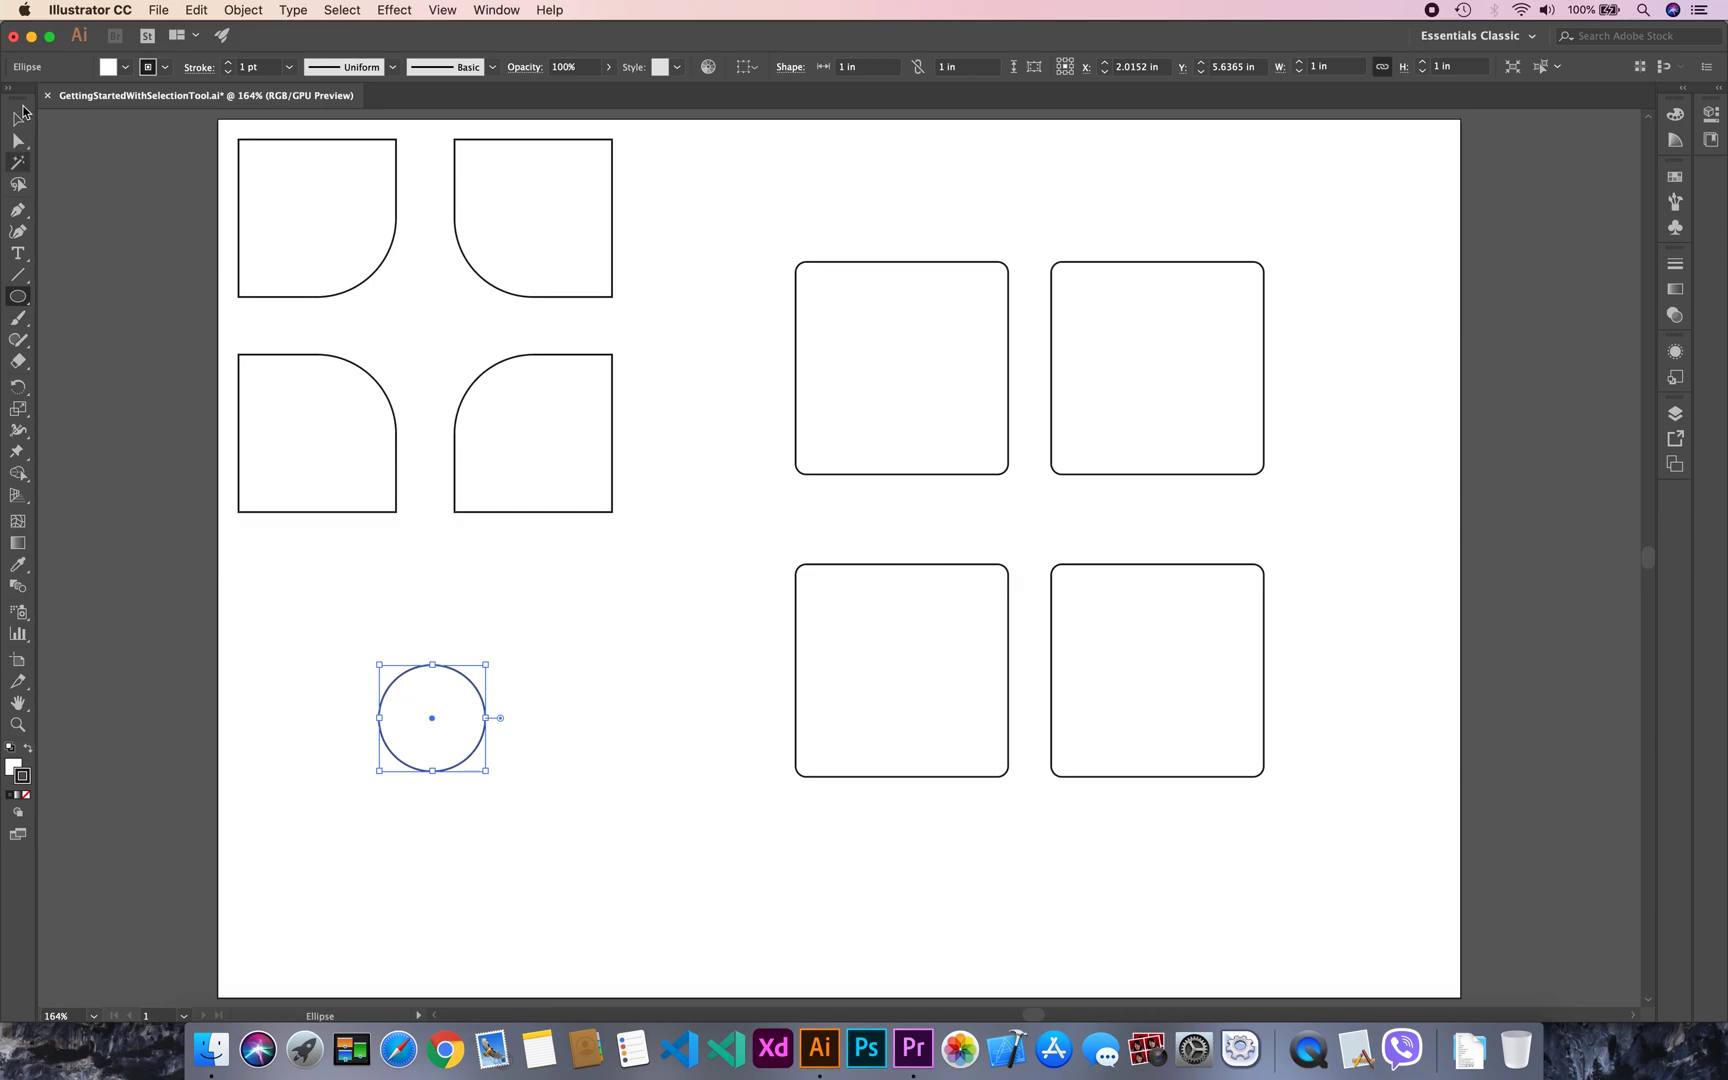
Duplicate the circle horizontally to its right, copy both circles straight below into a two-by-two grid, and deselect everything.
left_click(17, 118)
left_click_drag(476, 694, 611, 694)
left_click_drag(388, 627, 606, 813)
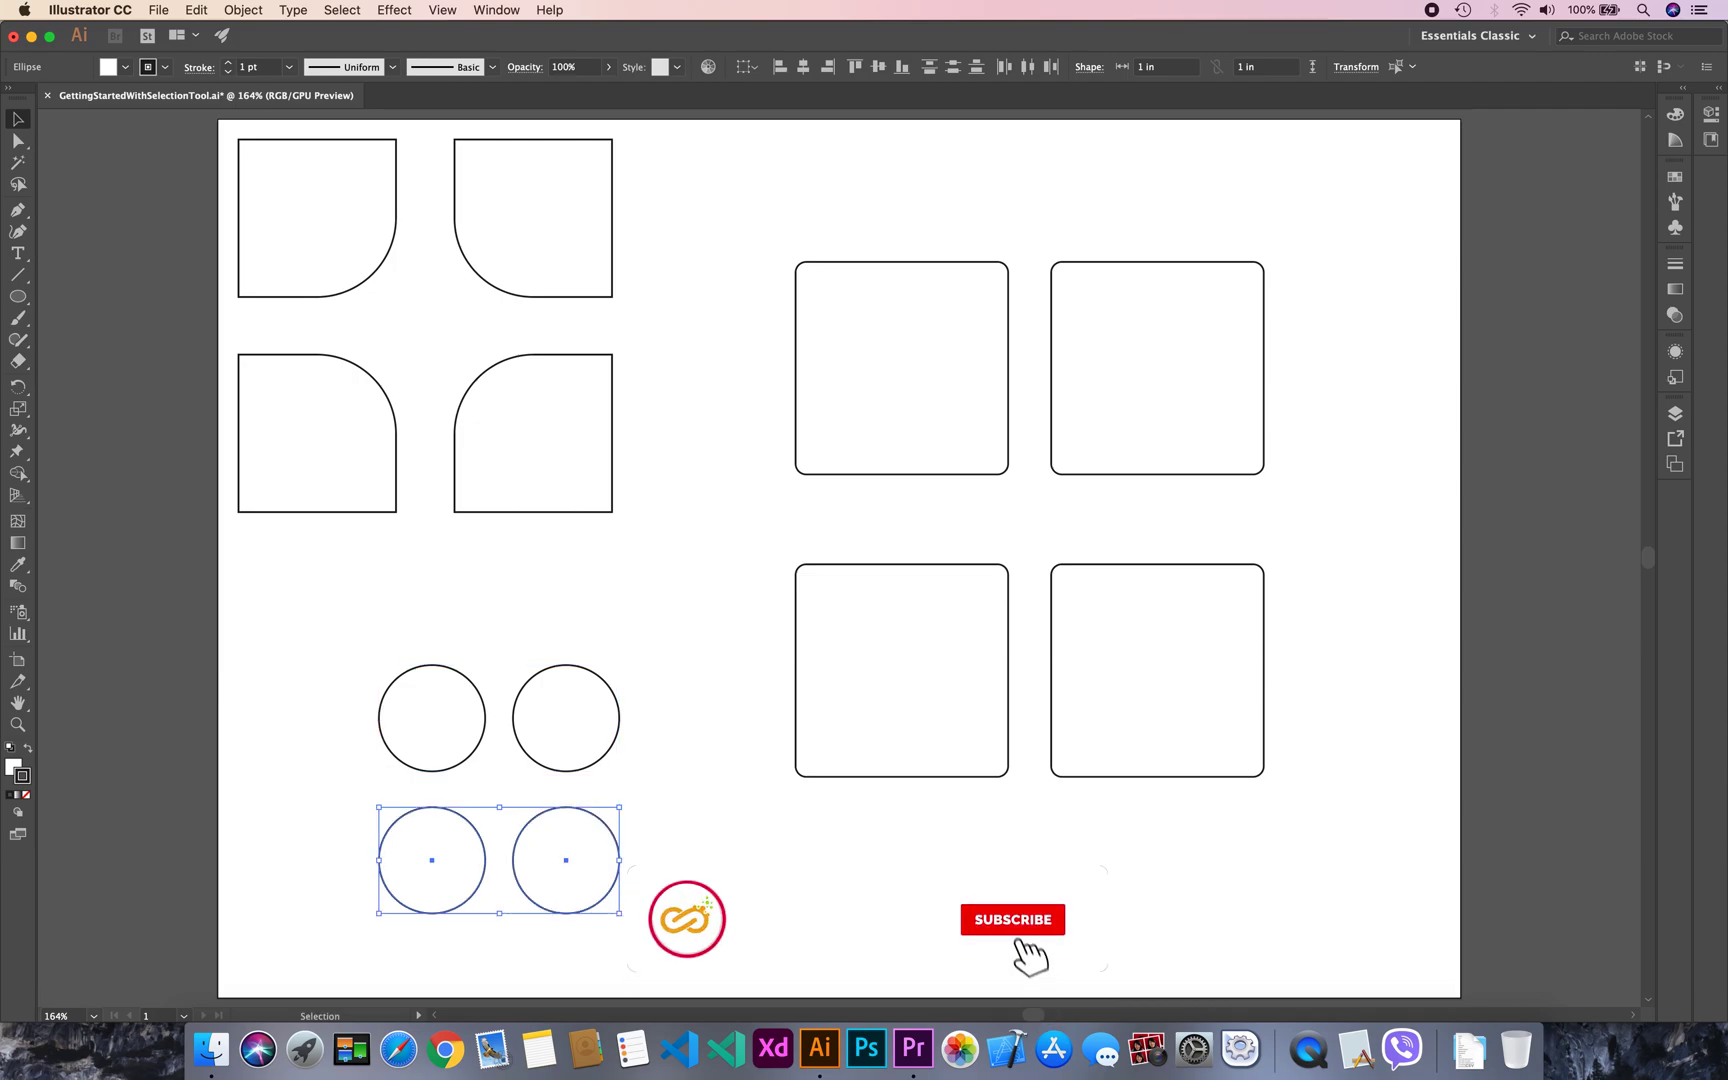
key("super+shift+a")
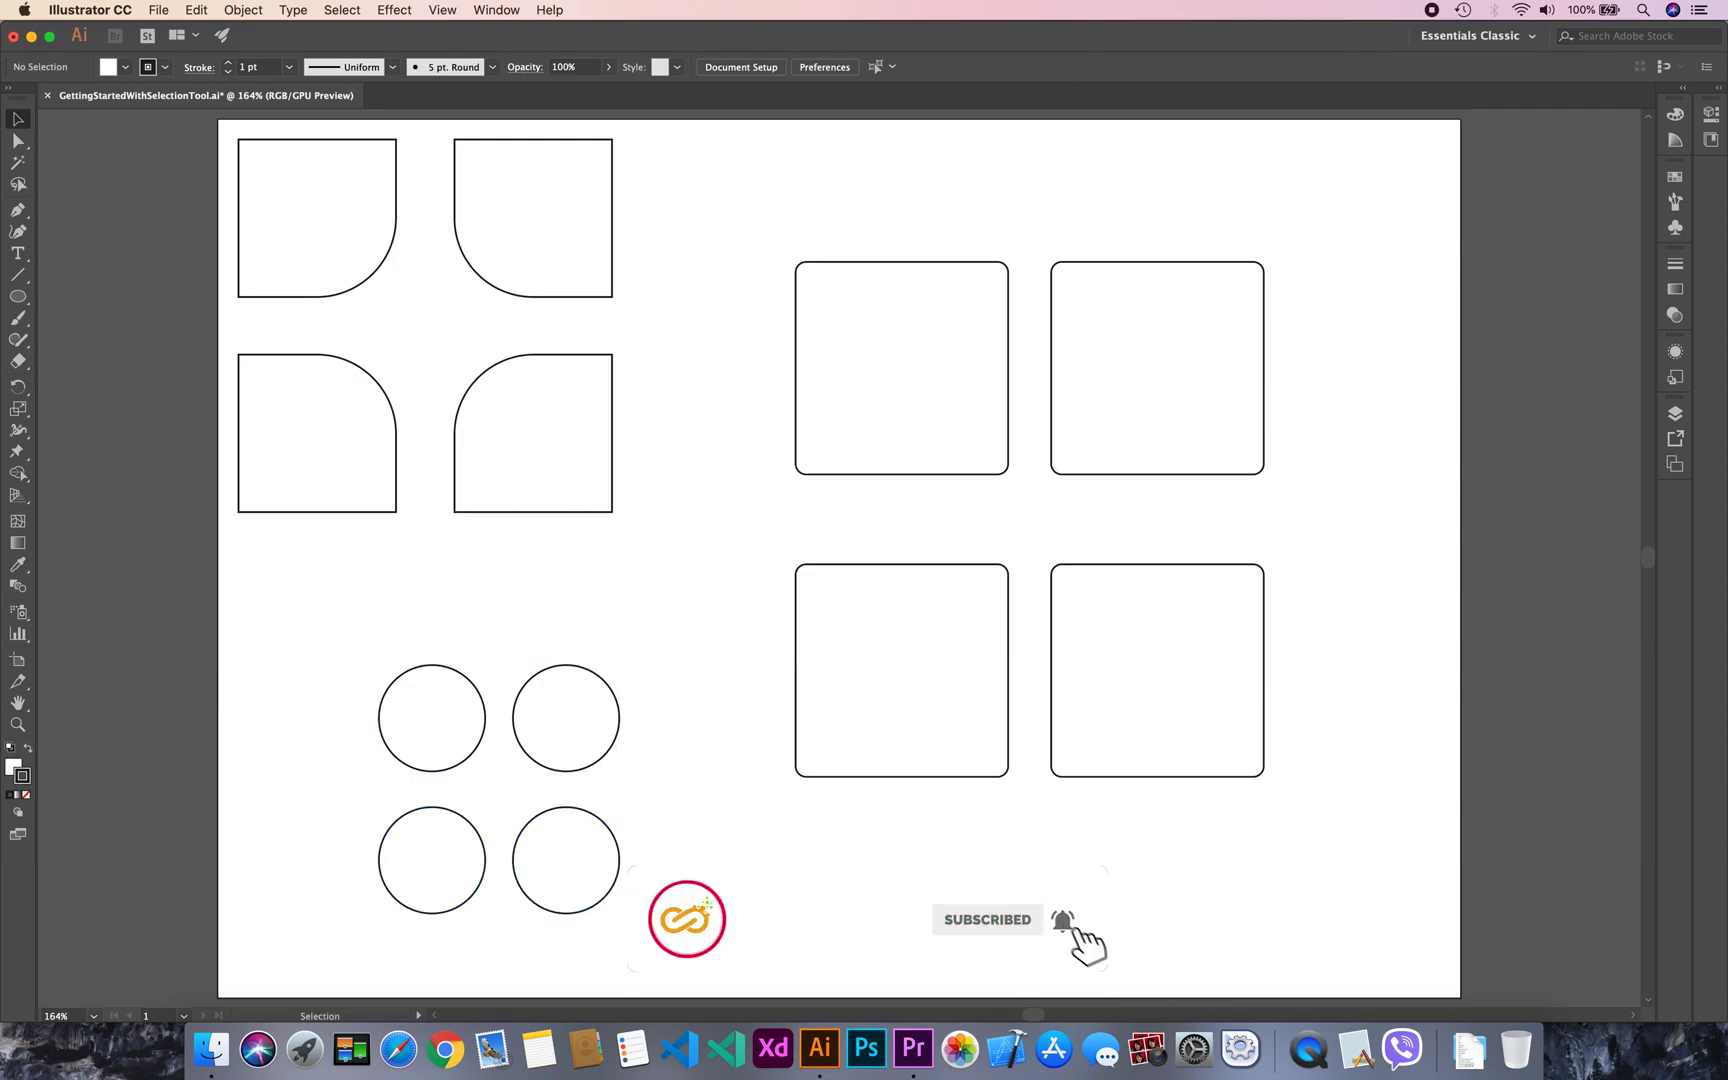